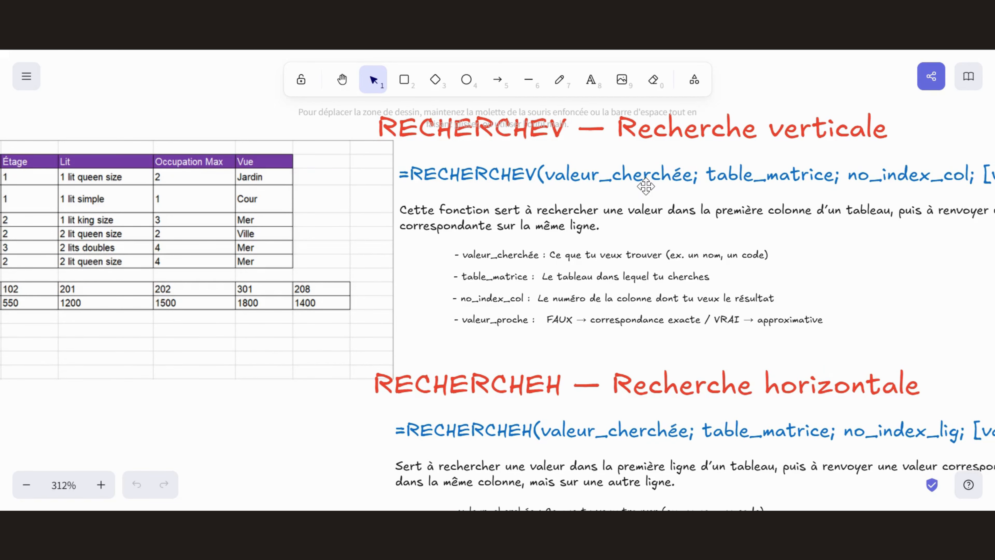
- Switch from the whiteboard to the Excel workbook and open the Feuil1 sheet with the client check-in form
scroll(371, 281, left, 5)
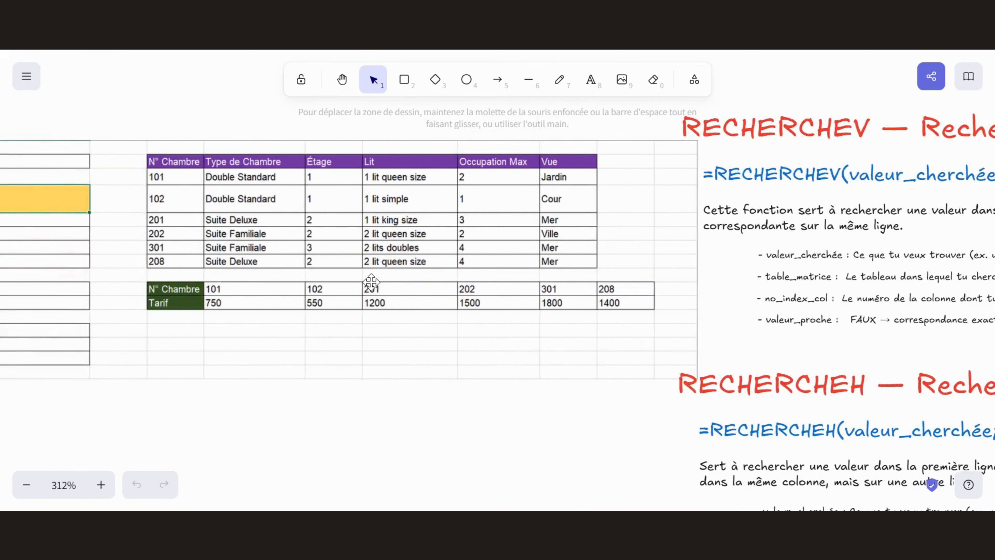
scroll(371, 282, left, 4)
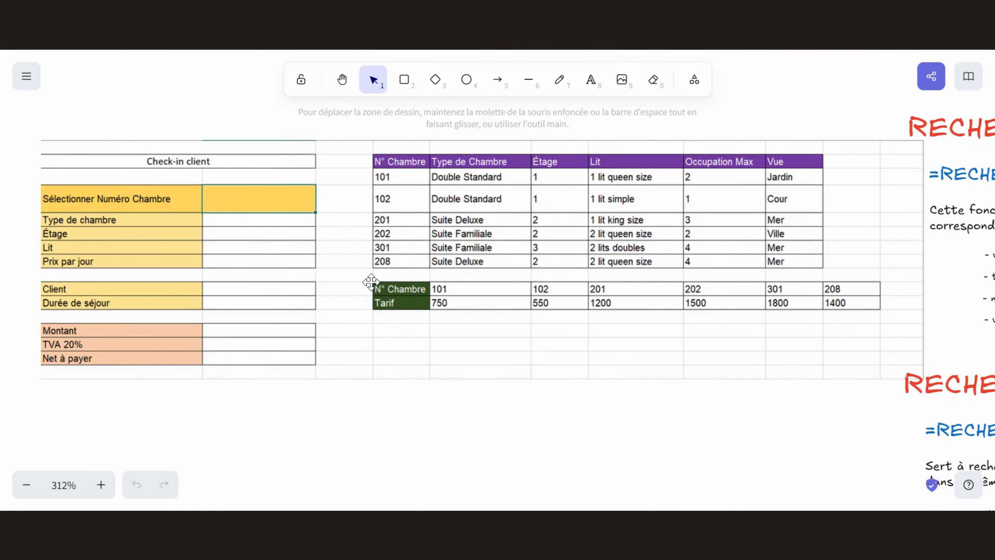
scroll(371, 281, up, 2)
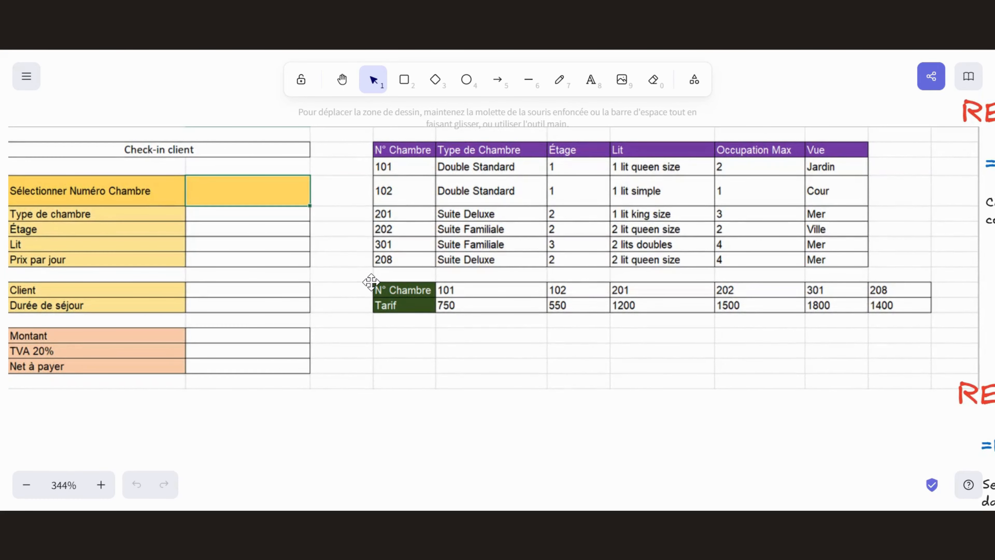
scroll(371, 281, left, 1)
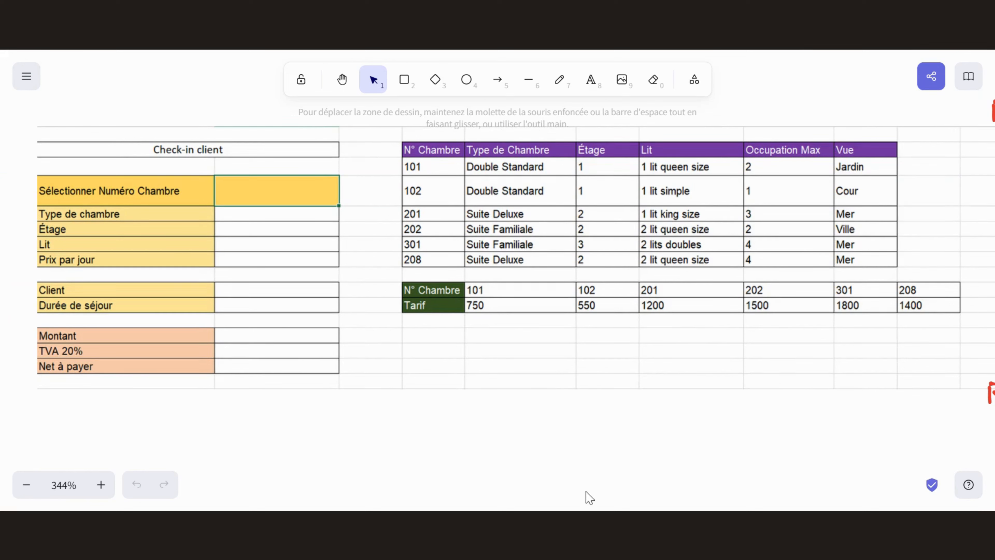
mouse_move(588, 521)
click(588, 462)
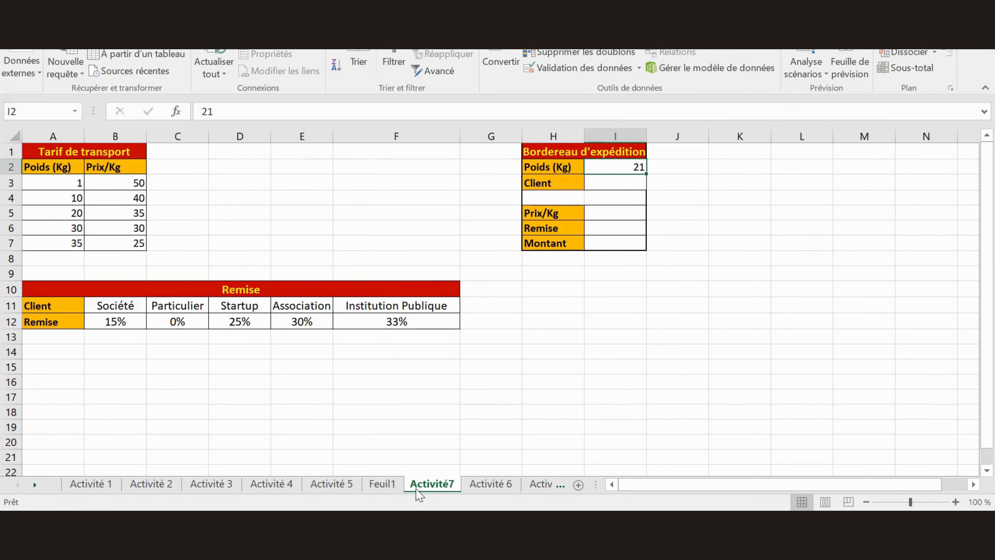
click(381, 484)
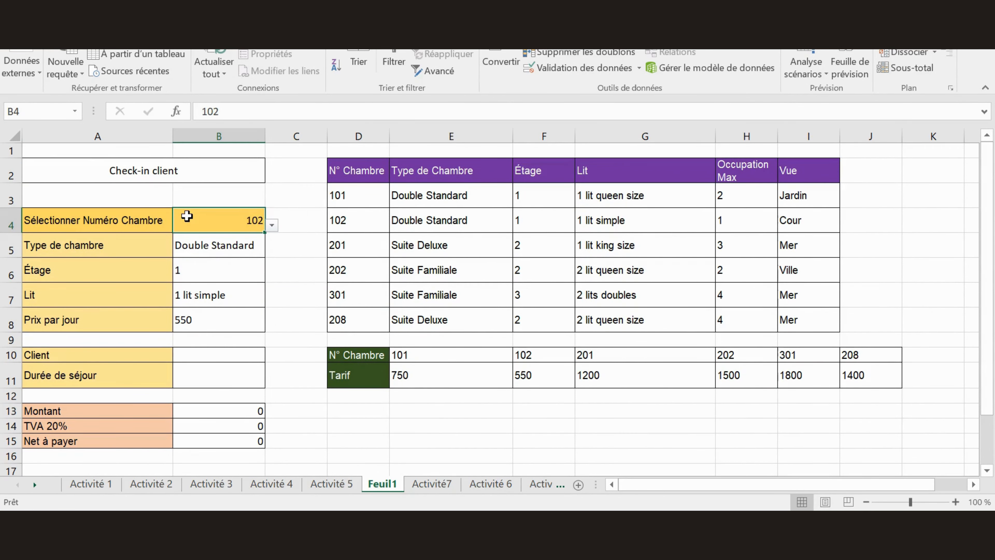
- Enter the client's name in B10 and a stay duration (Durée de séjour) of 4 in B11
click(221, 354)
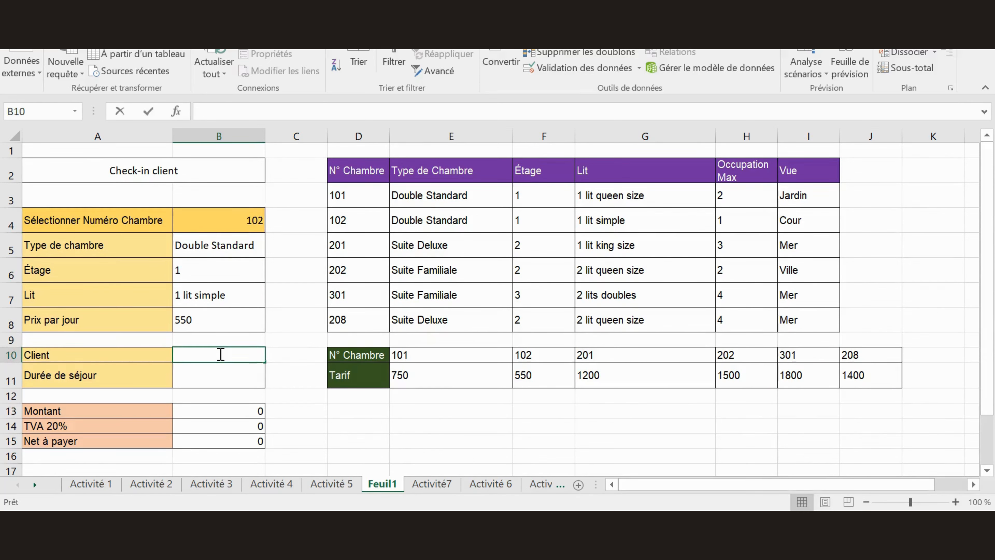
double_click(220, 355)
text(Hamza)
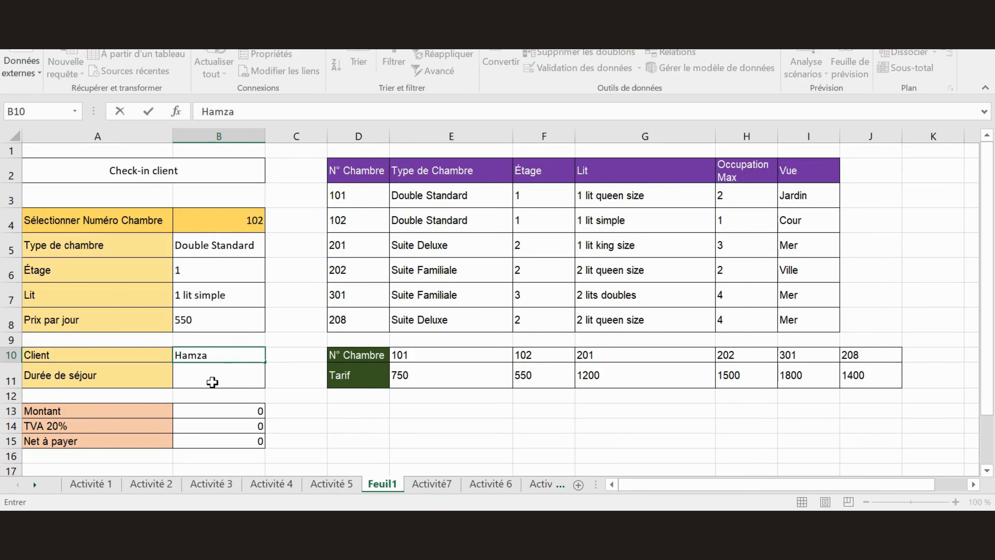
click(212, 382)
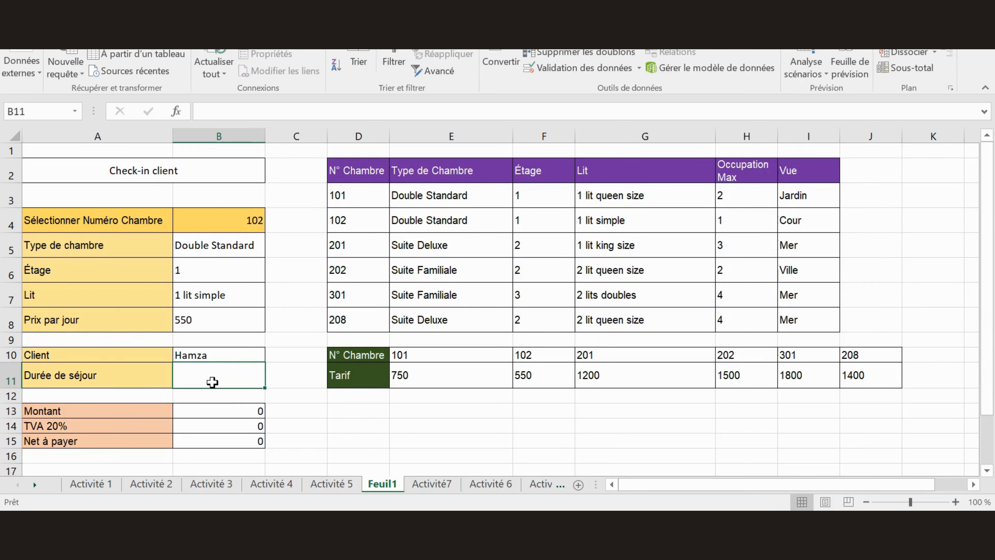
text(4)
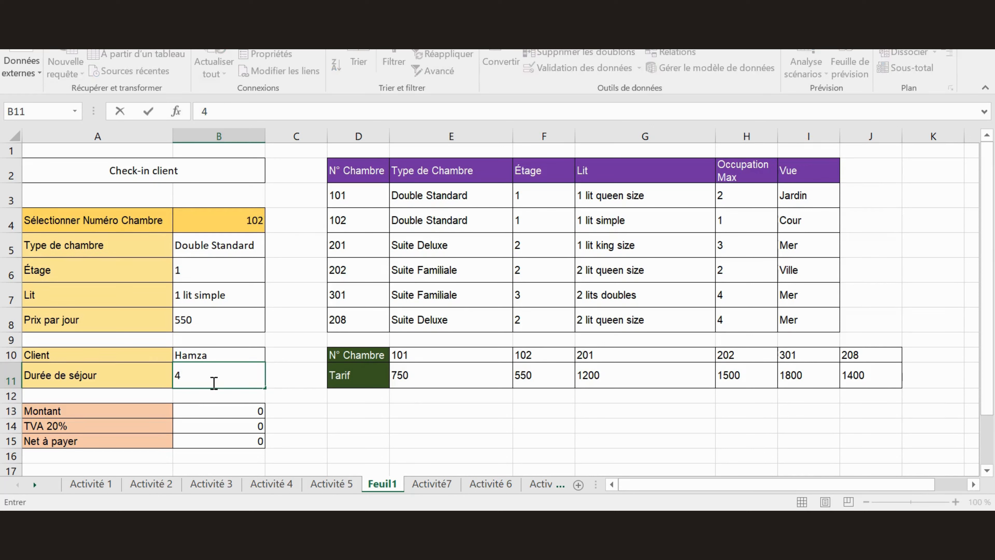
- Set the room number in the check-in form (B4) to 202
click(260, 221)
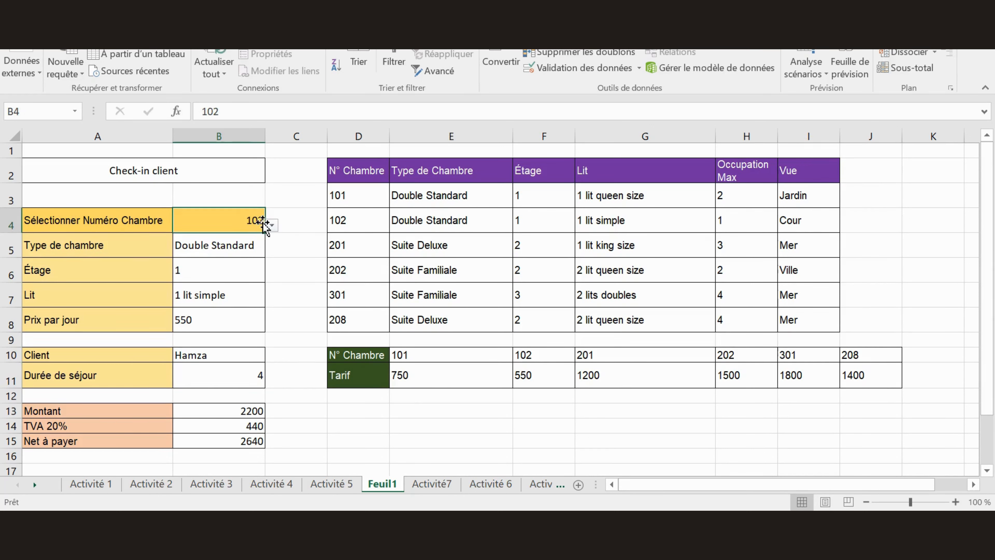
click(273, 225)
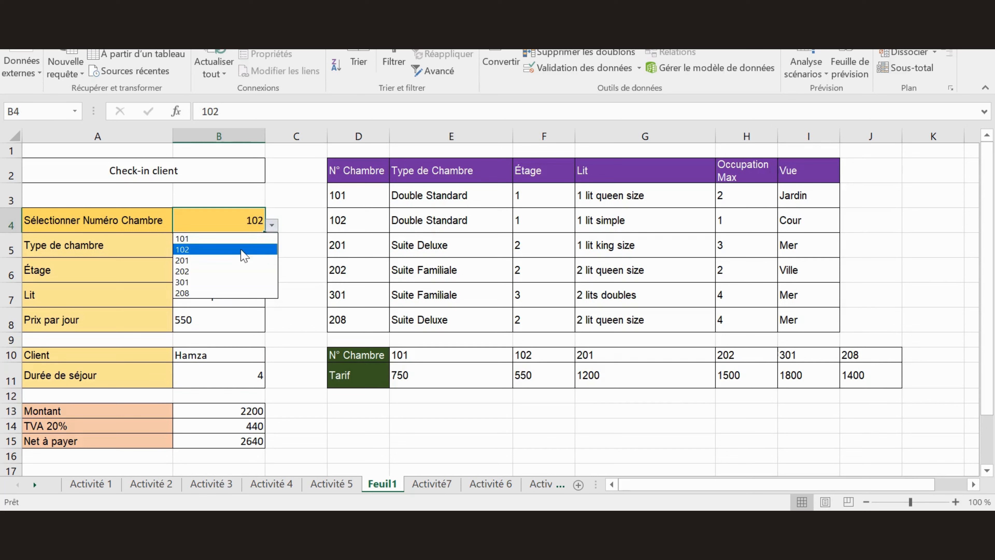
click(207, 273)
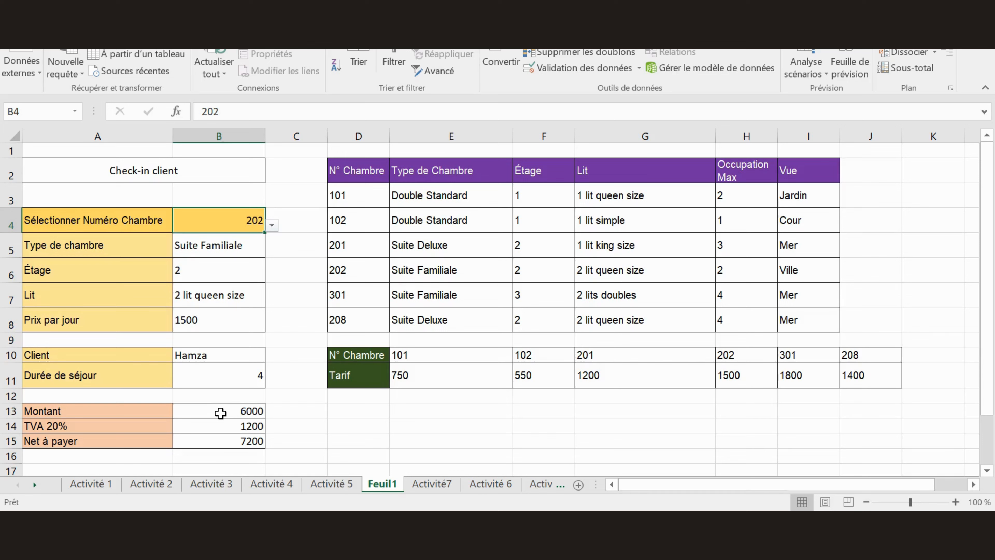
- Inspect the lookup formulas behind the Type de chambre and Prix par jour cells of the check-in form
drag(219, 244, 207, 316)
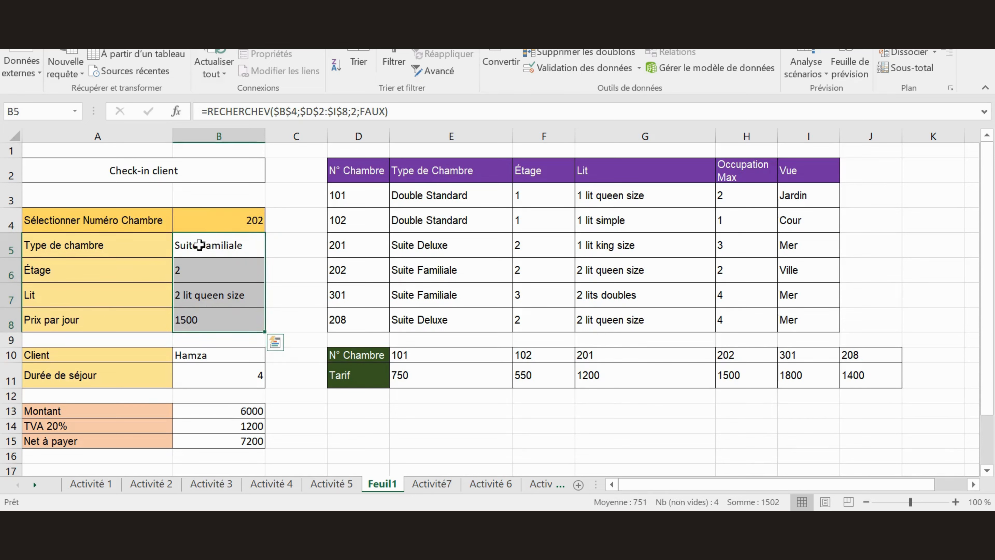
click(200, 244)
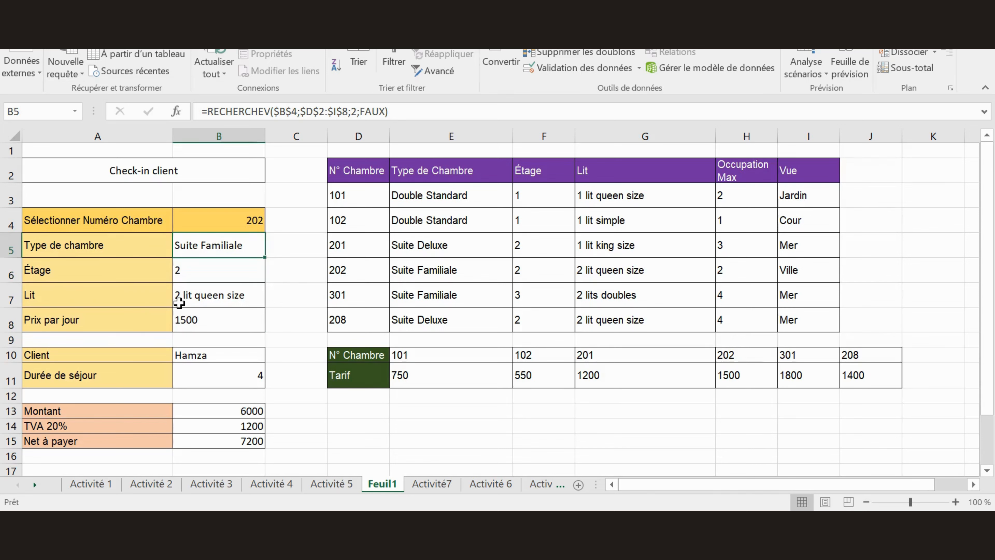
click(193, 316)
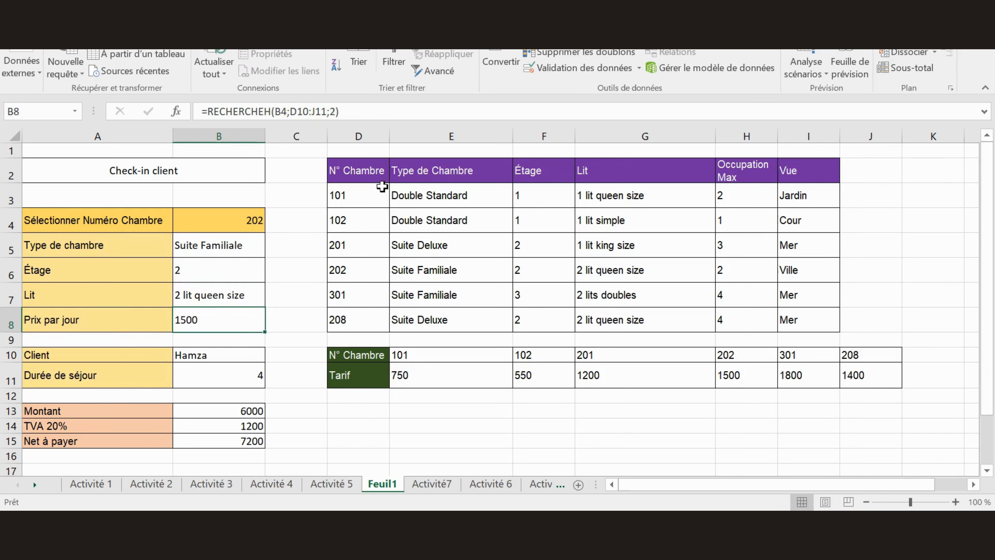
- Examine the purple room table, its N° Chambre column and the row for room 202, against the selected room number
drag(365, 174, 790, 317)
click(352, 178)
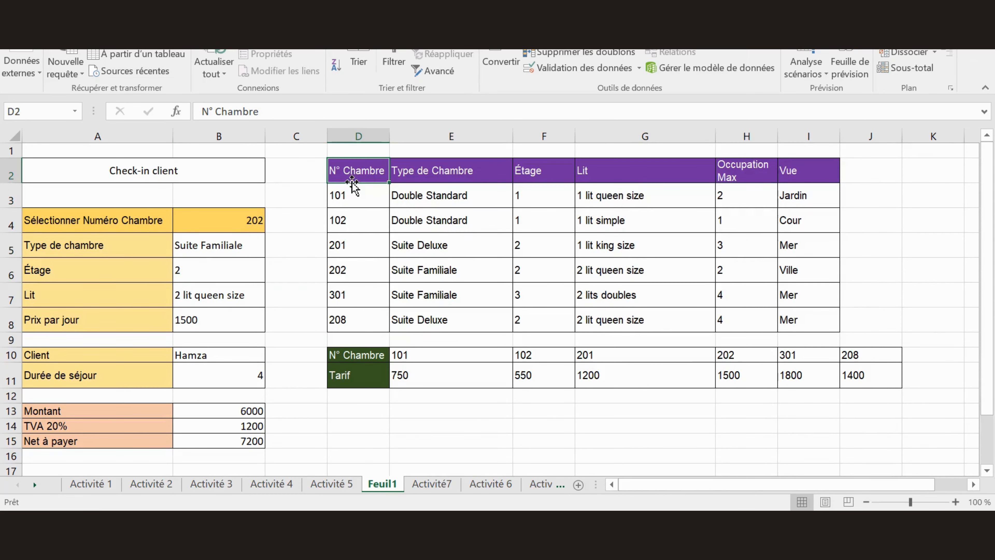
drag(354, 179, 349, 313)
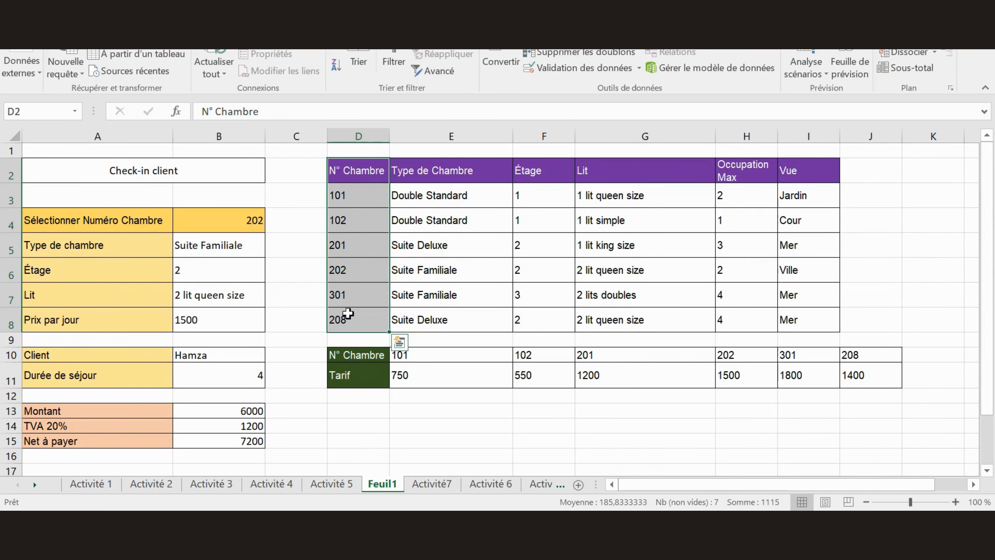
click(244, 226)
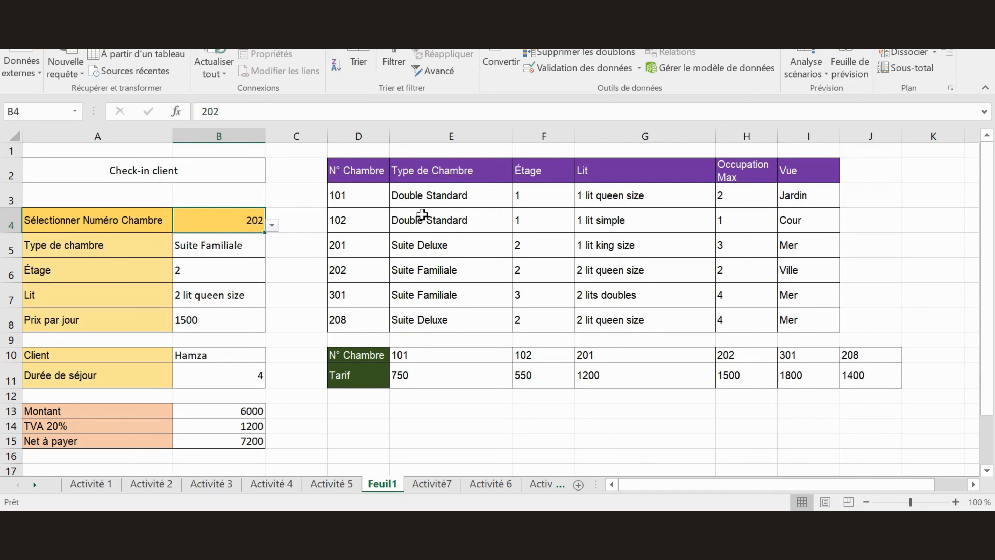
click(422, 215)
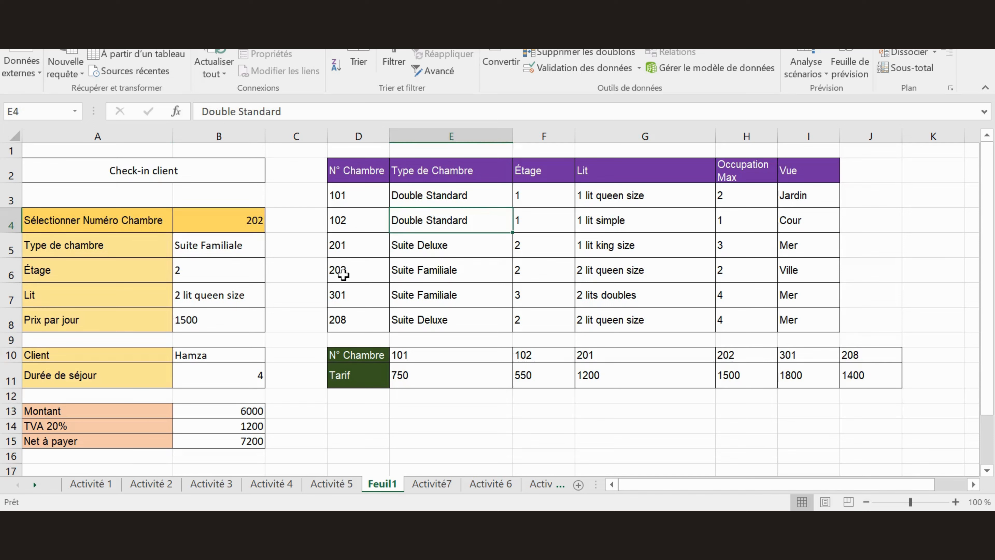
drag(345, 267, 800, 274)
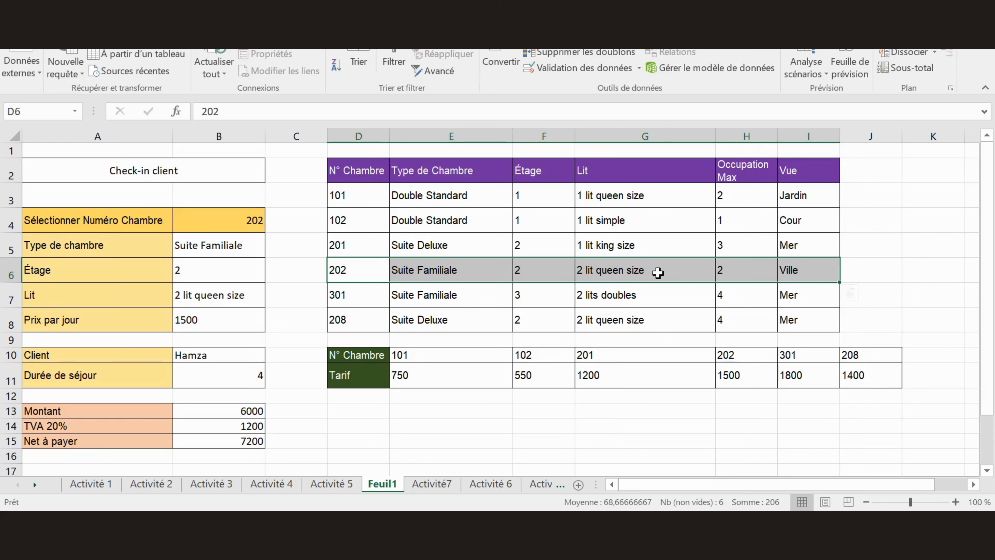
- Examine the green rate table in D10:J11, including its N° Chambre and Tarif headers and the room number row
click(350, 350)
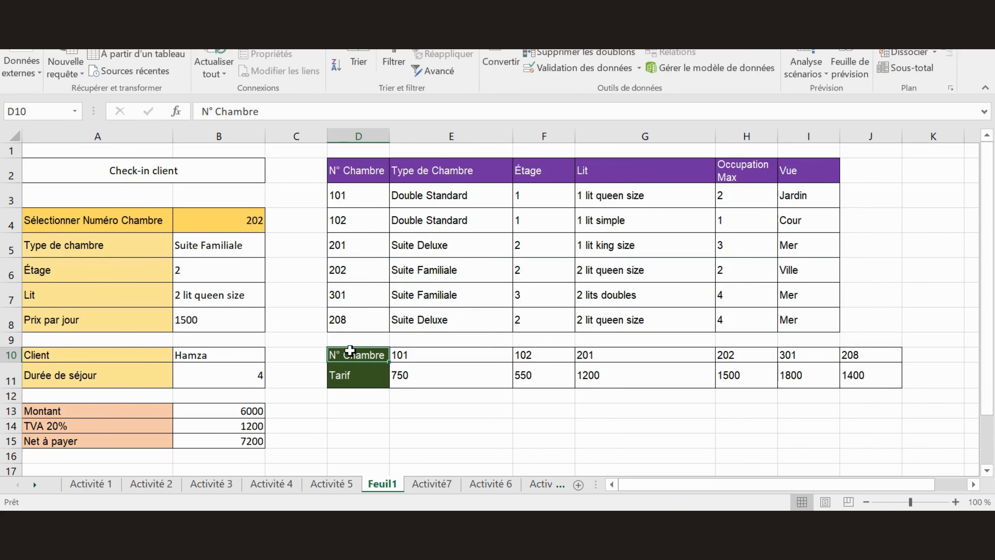
click(350, 374)
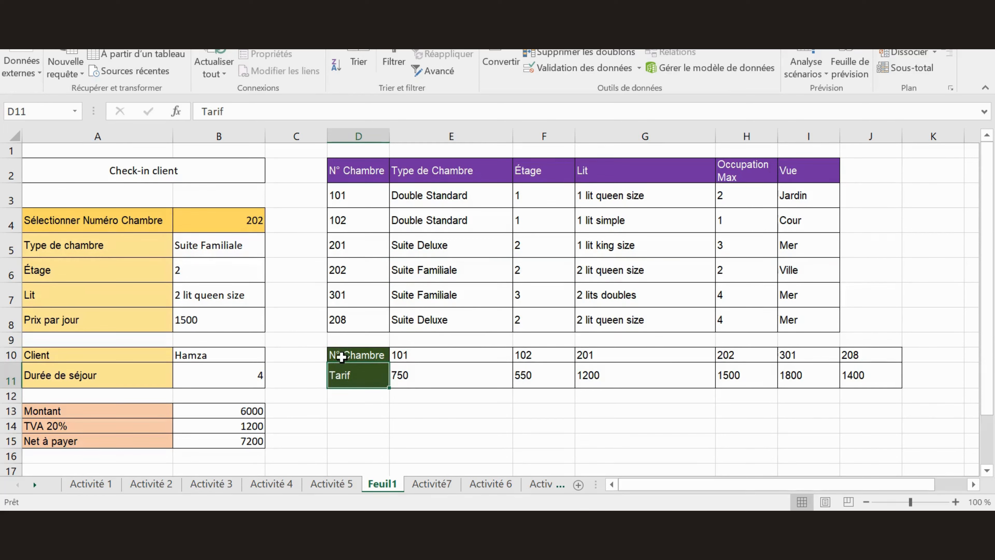
drag(336, 352, 880, 385)
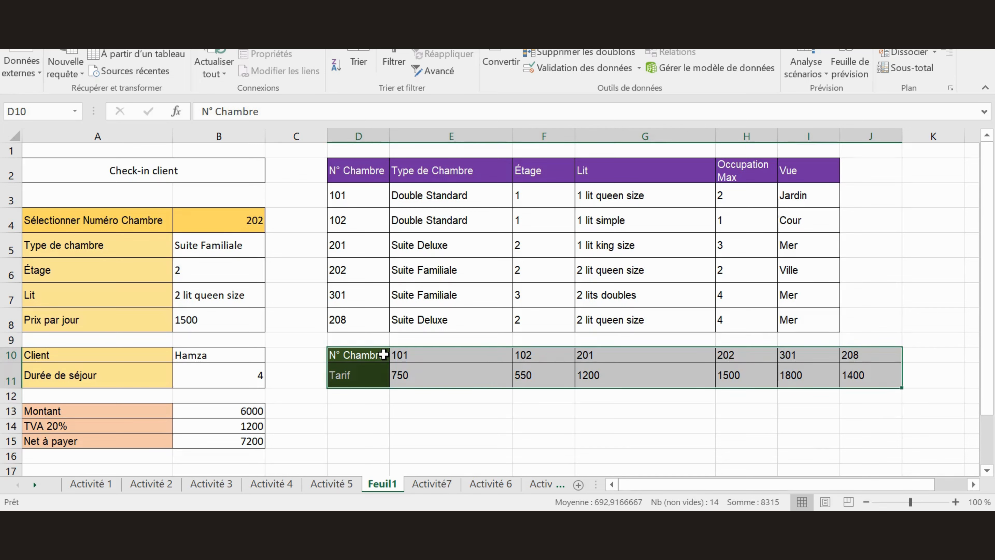
click(379, 355)
drag(378, 355, 889, 356)
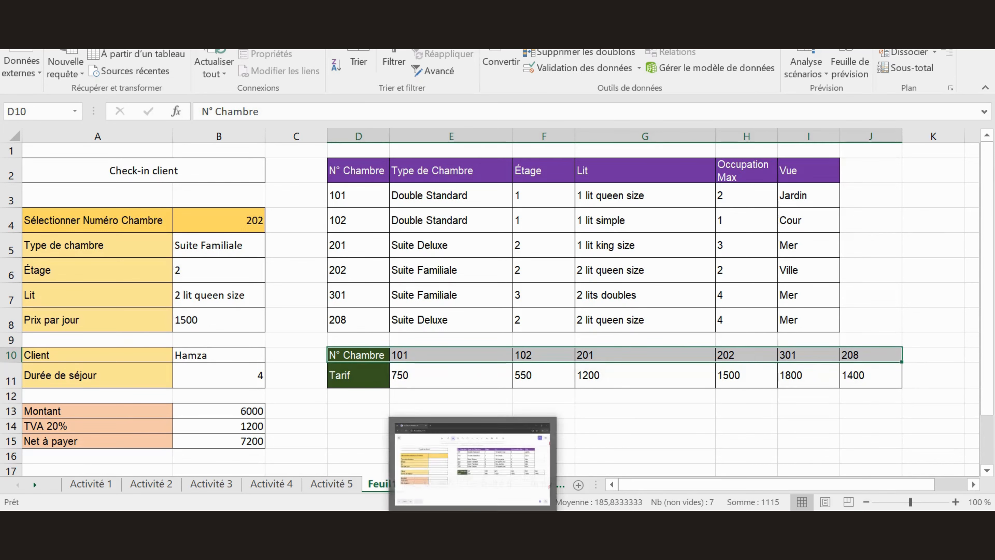
- Switch to the Excalidraw whiteboard and point out the room number cell and the form cells below it with the laser pointer
click(472, 527)
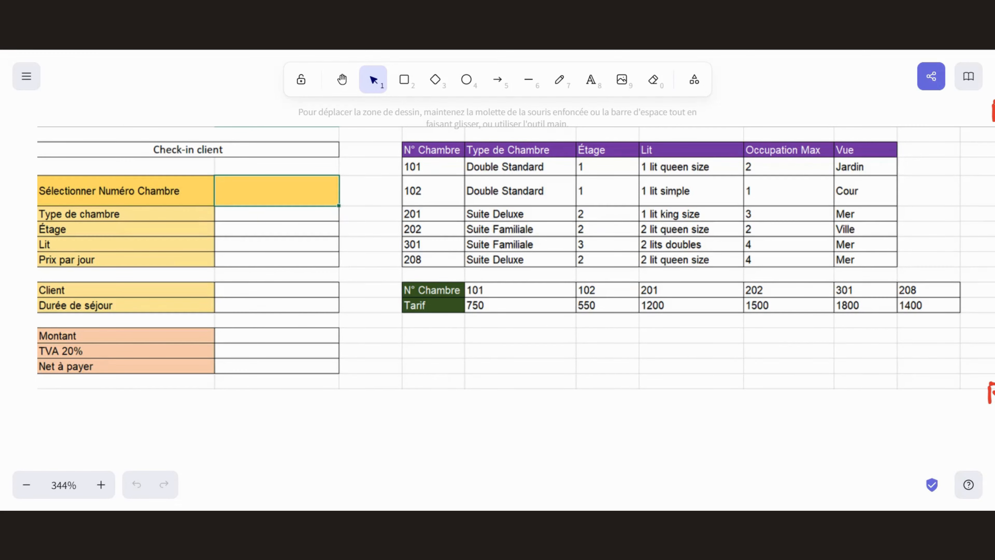
scroll(433, 377, right, 10)
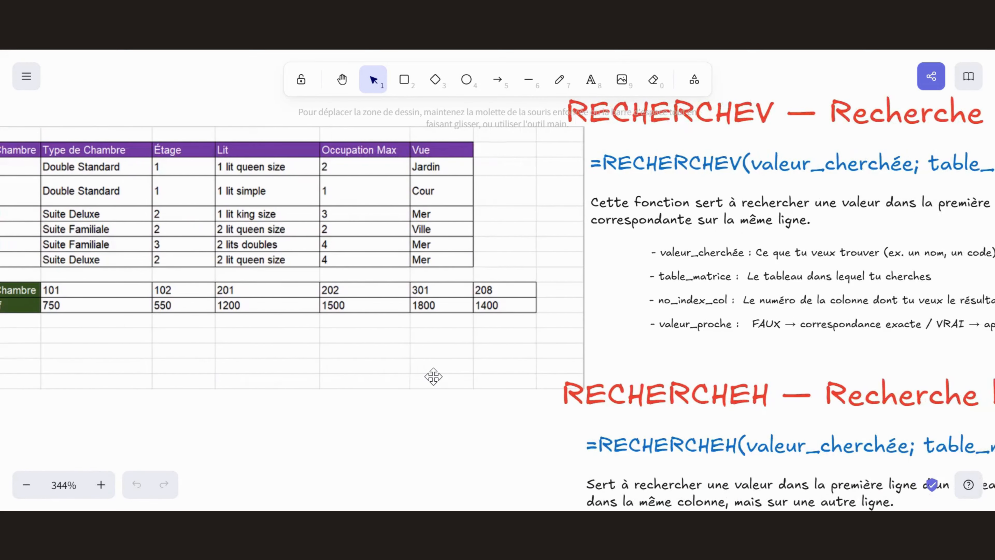
scroll(434, 376, right, 1)
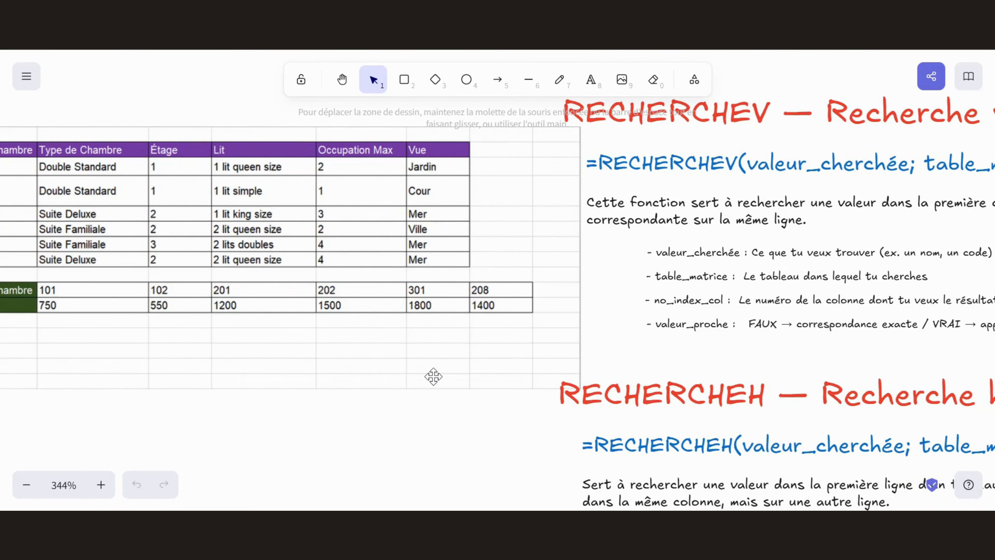
scroll(433, 377, right, 3)
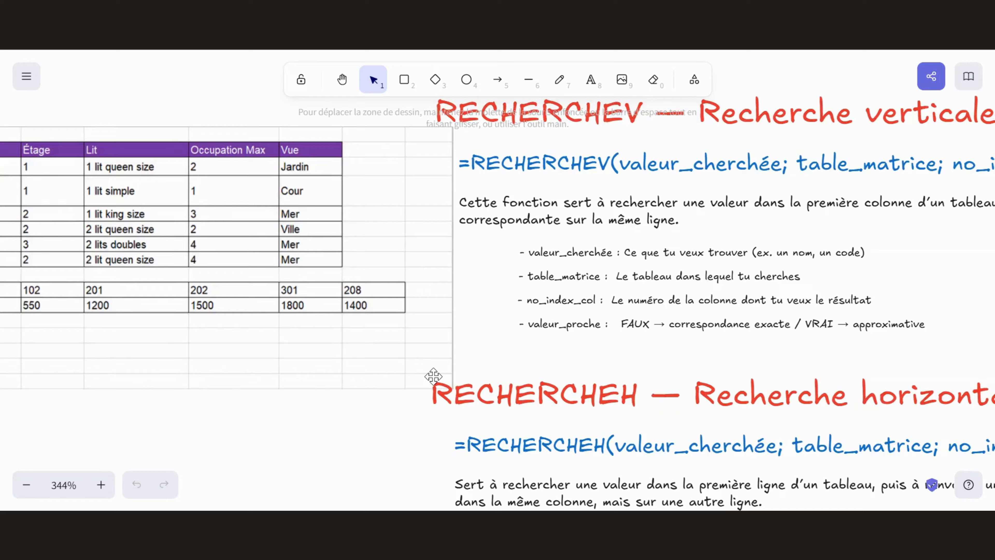
scroll(434, 377, right, 3)
scroll(434, 376, left, 15)
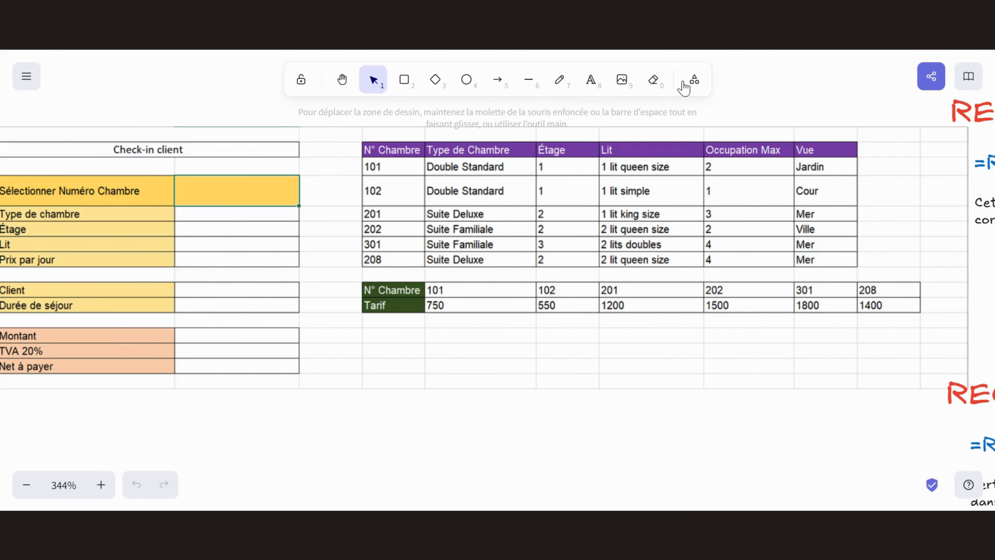
click(690, 82)
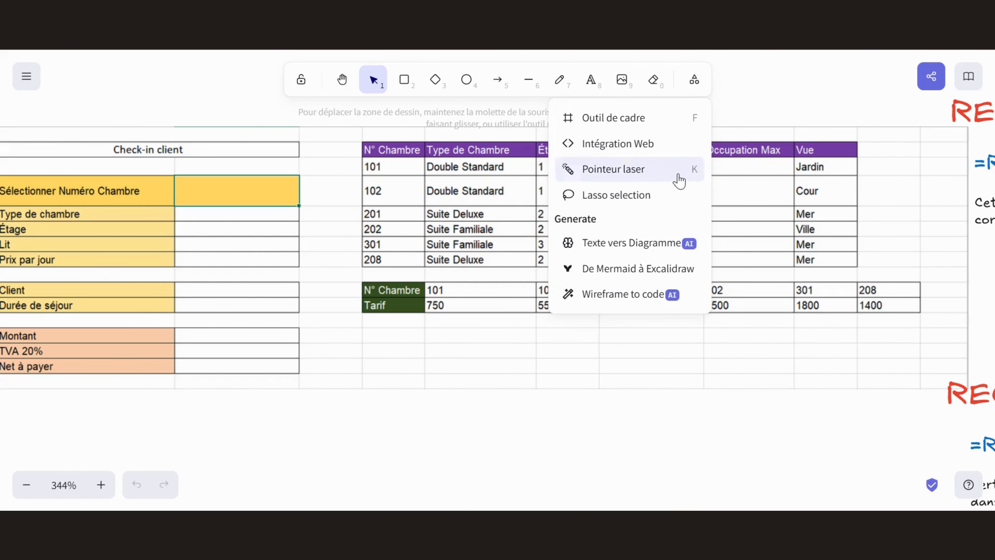
click(628, 177)
mouse_move(235, 194)
mouse_down()
mouse_move(253, 200)
mouse_move(239, 198)
mouse_up()
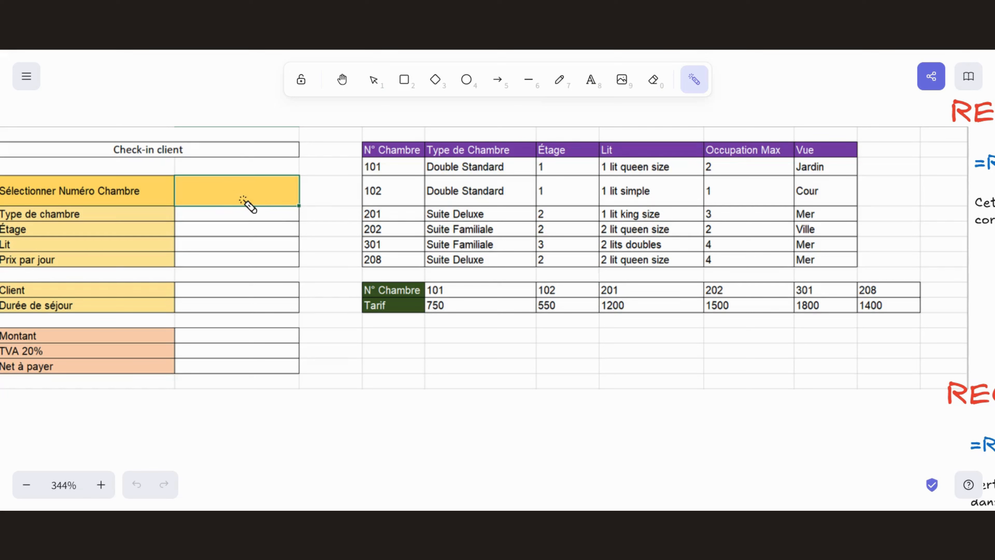
mouse_move(229, 209)
mouse_down()
mouse_move(238, 360)
mouse_move(225, 236)
mouse_move(265, 213)
mouse_move(279, 364)
mouse_move(196, 367)
mouse_move(187, 242)
mouse_move(222, 232)
mouse_up()
- Underline the RECHERCHEV and RECHERCHEH headings in the whiteboard notes with the laser pointer
scroll(629, 283, right, 10)
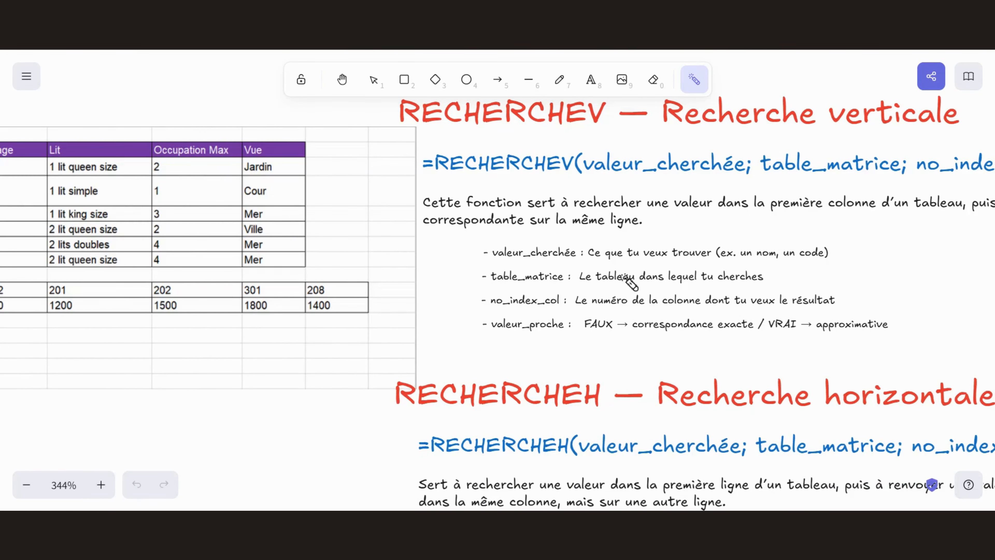
drag(426, 133, 619, 139)
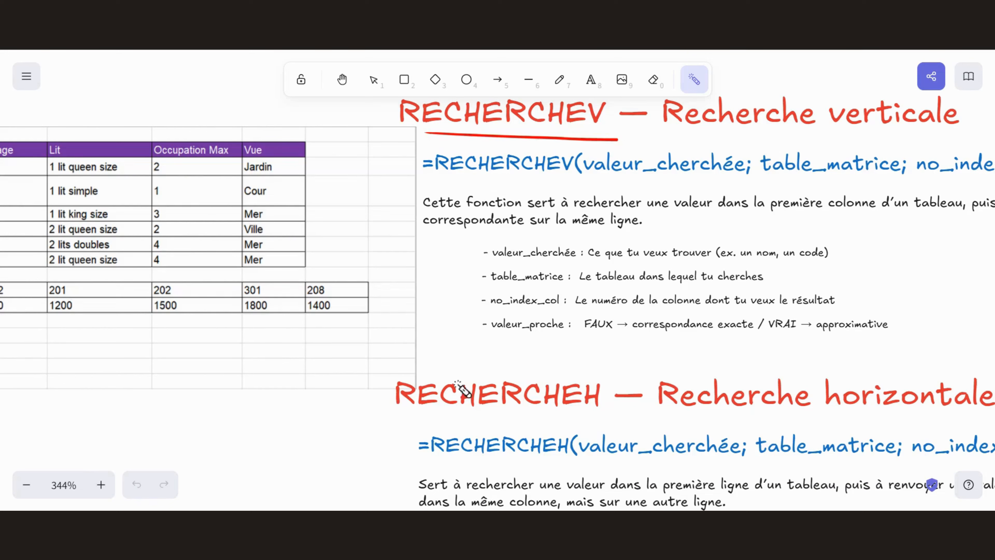
drag(400, 416, 590, 419)
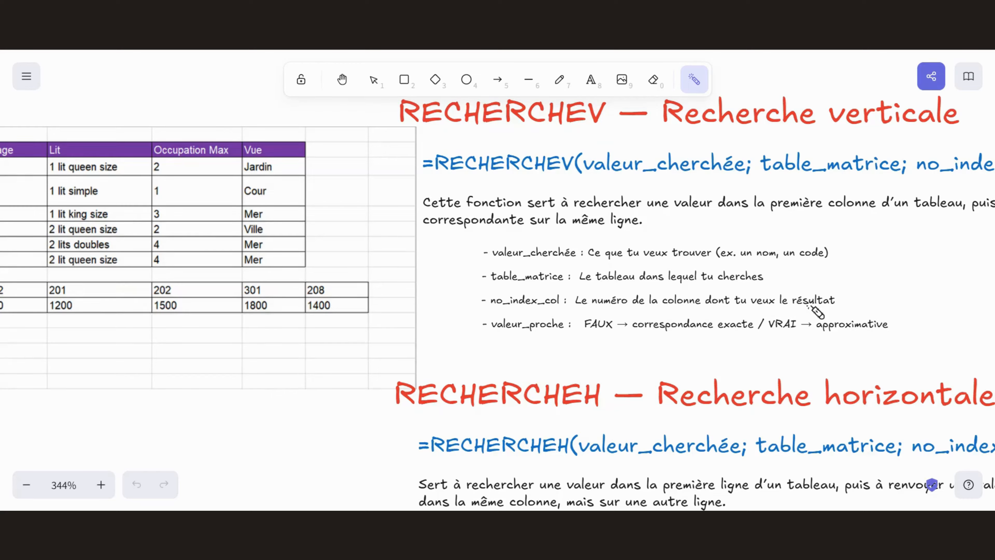
- Read the RECHERCHEV description and point out the N° Chambre column of the purple room table with the laser pointer
scroll(815, 312, right, 5)
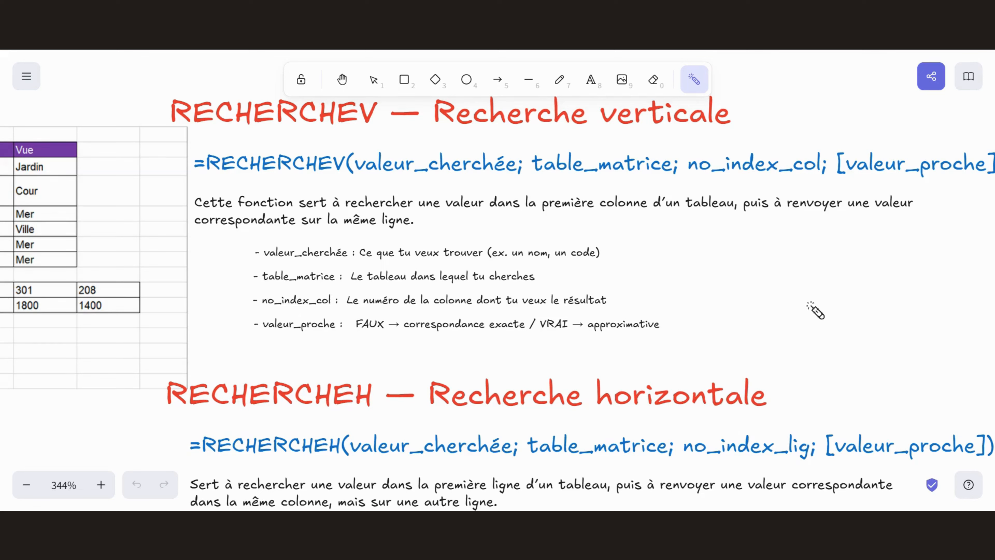
mouse_move(131, 65)
mouse_down()
mouse_move(142, 281)
mouse_move(59, 126)
mouse_up()
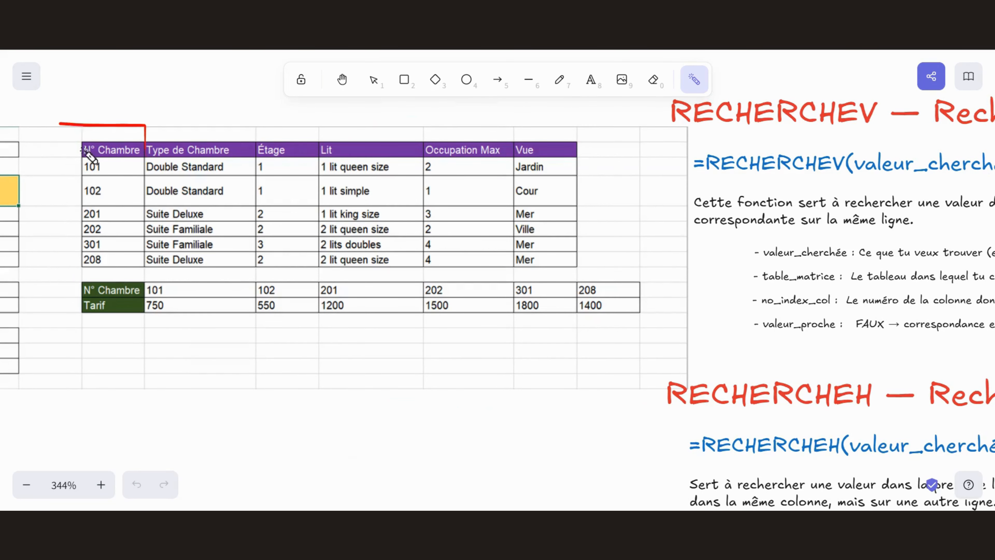
click(101, 179)
mouse_move(106, 183)
mouse_down()
mouse_move(129, 208)
mouse_move(100, 188)
mouse_up()
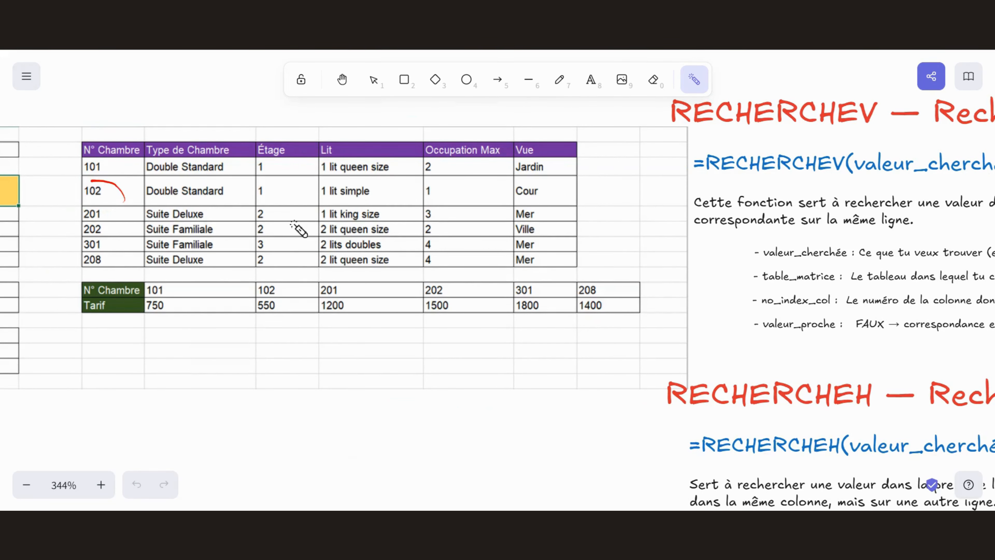
- Underline the RECHERCHEV description, from searching the table's first column to returning the value on the same row
scroll(565, 232, right, 10)
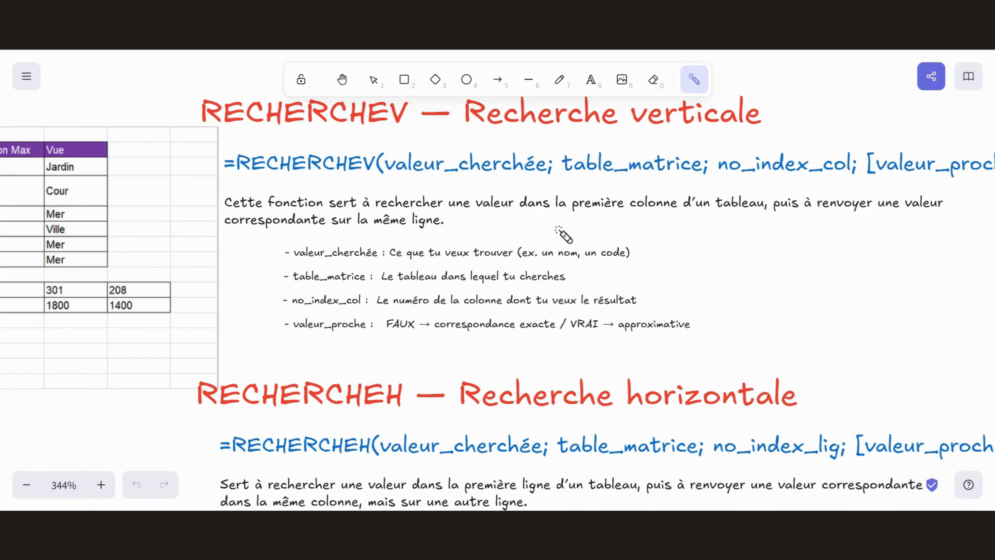
drag(548, 218, 901, 236)
drag(253, 232, 408, 232)
- Point out room number 102 and its Étage value in the purple table with the laser pointer
scroll(192, 234, left, 10)
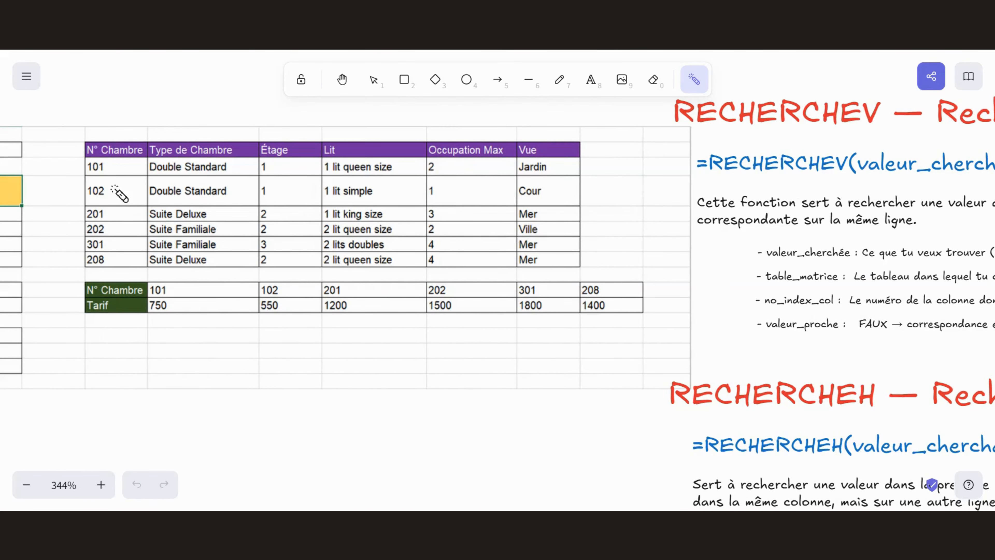
mouse_move(94, 178)
mouse_down()
mouse_move(112, 198)
mouse_move(107, 186)
mouse_move(74, 187)
mouse_up()
mouse_move(75, 194)
mouse_down()
mouse_move(295, 200)
mouse_move(293, 133)
mouse_move(291, 267)
mouse_up()
mouse_move(266, 181)
mouse_down()
mouse_move(246, 200)
mouse_move(272, 199)
mouse_up()
- Underline the RECHERCHEV function name and its valeur_cherchée argument in the formula syntax
scroll(490, 204, right, 5)
scroll(491, 204, right, 5)
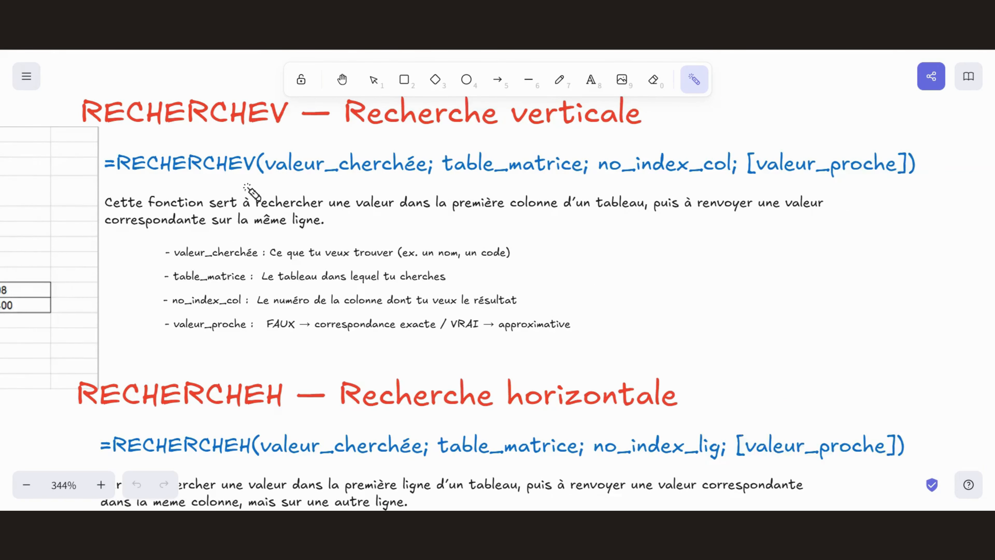
scroll(251, 192, right, 2)
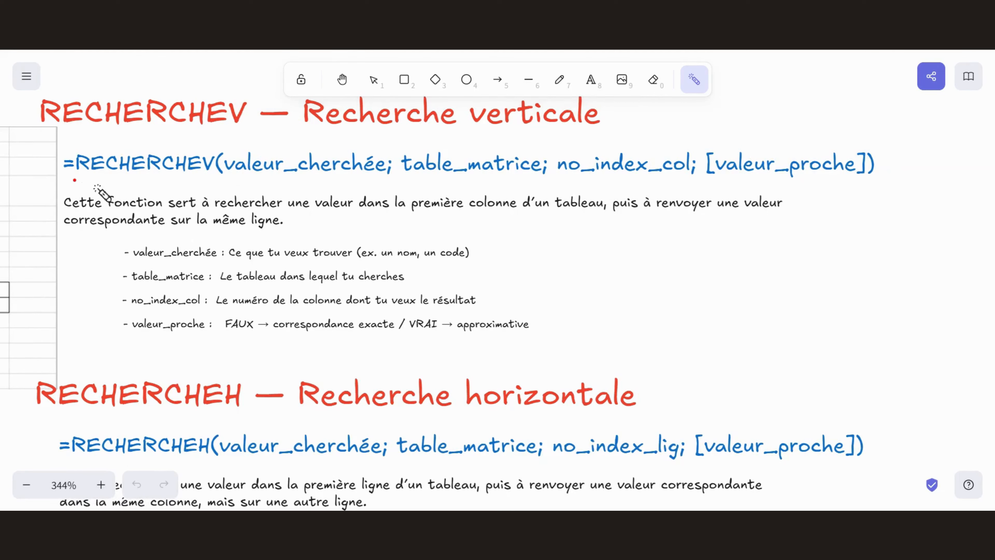
mouse_move(96, 187)
mouse_down()
mouse_move(388, 185)
mouse_move(260, 183)
mouse_move(317, 187)
mouse_up()
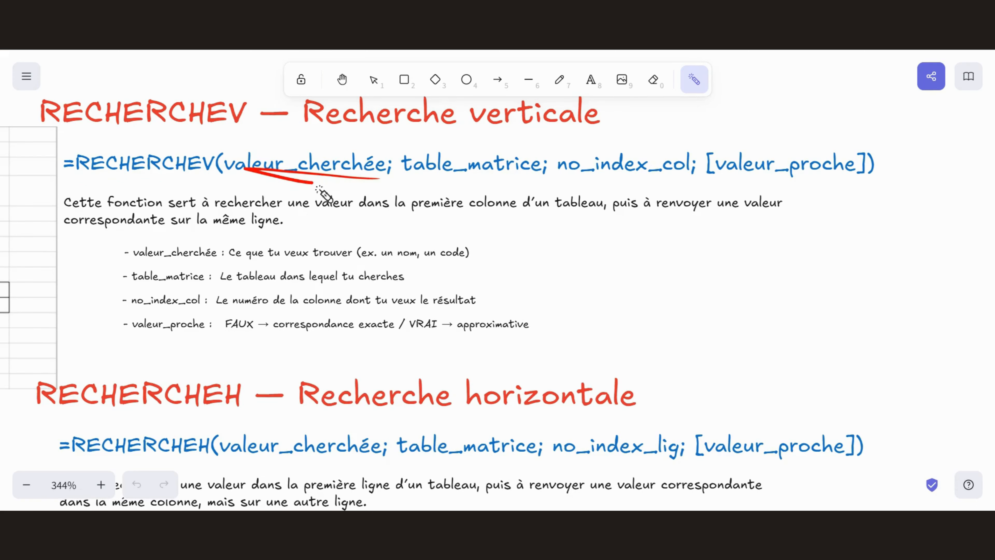
- Point out the room number cell in the check-in form and the N° Chambre column of the purple table
scroll(138, 215, left, 20)
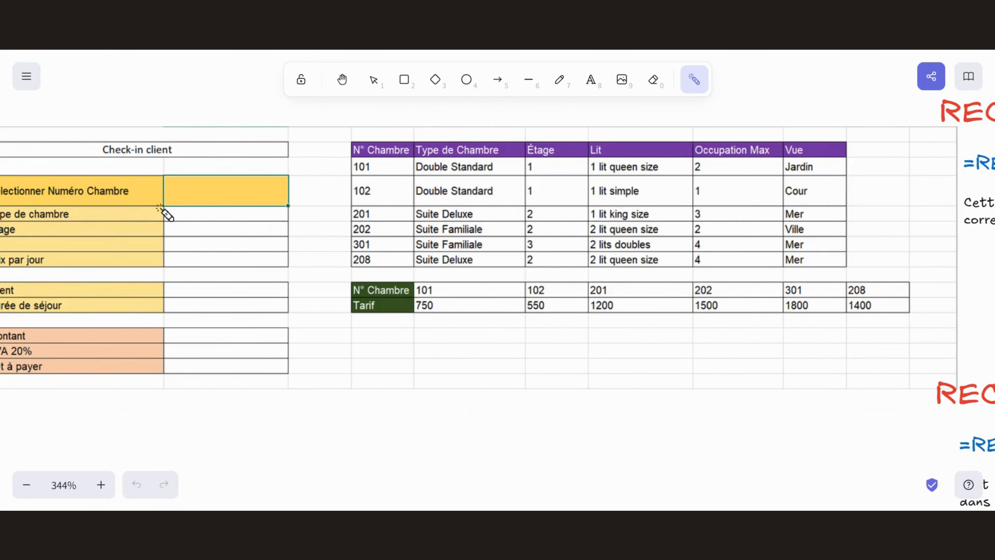
scroll(195, 212, left, 2)
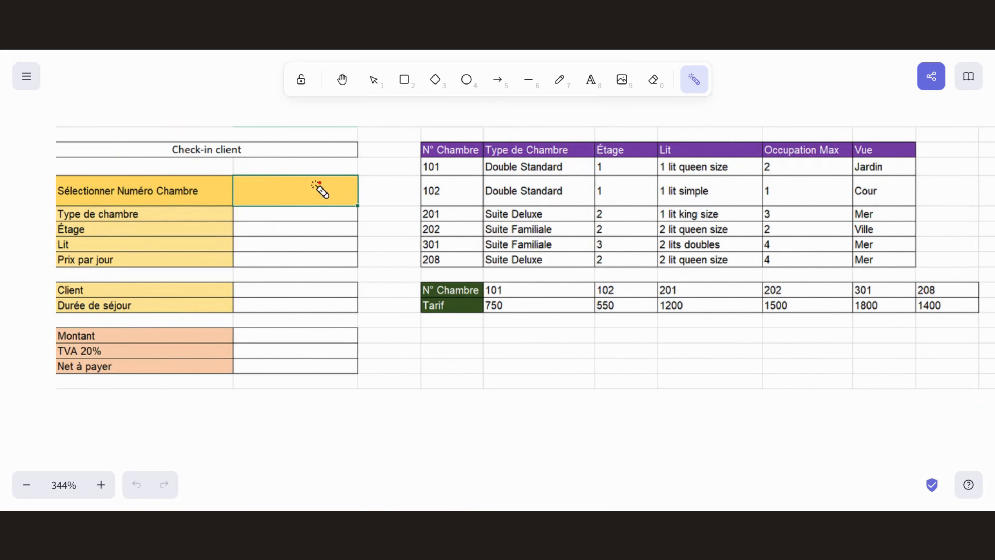
mouse_move(315, 185)
mouse_down()
mouse_move(316, 204)
mouse_move(299, 189)
mouse_move(271, 198)
mouse_move(286, 189)
mouse_up()
mouse_move(449, 130)
mouse_down()
mouse_move(437, 267)
mouse_move(453, 253)
mouse_up()
- Underline the table_matrice argument in the RECHERCHEV formula syntax
scroll(451, 258, right, 10)
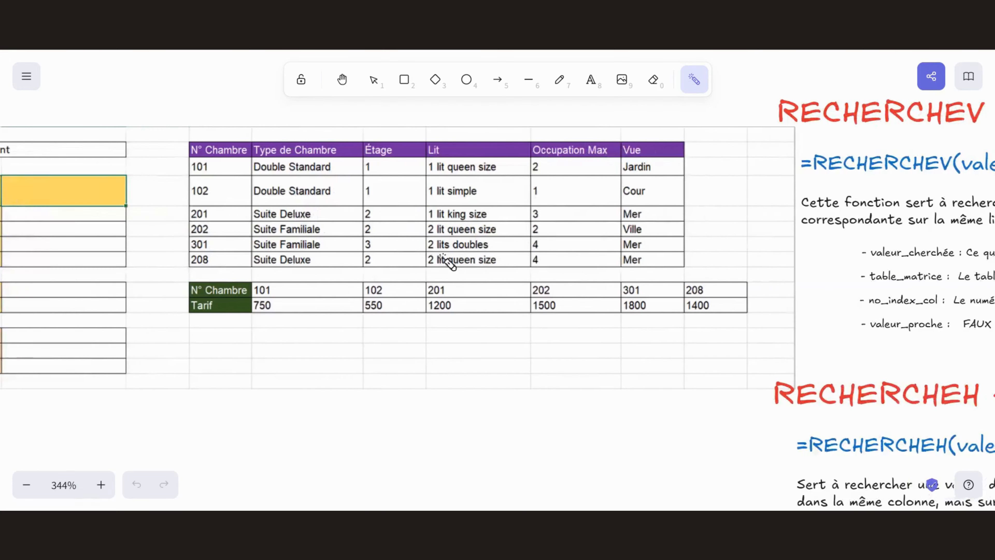
scroll(447, 262, right, 7)
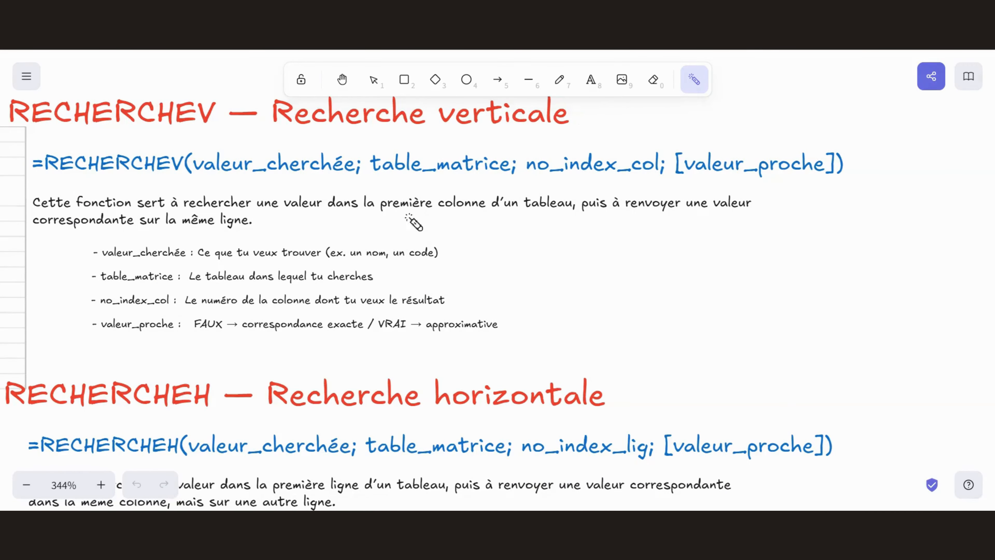
drag(393, 191, 500, 194)
- Mark the extent of the purple room table with the laser pointer, from its N° Chambre header to the Vue column
scroll(263, 253, left, 7)
scroll(263, 253, left, 5)
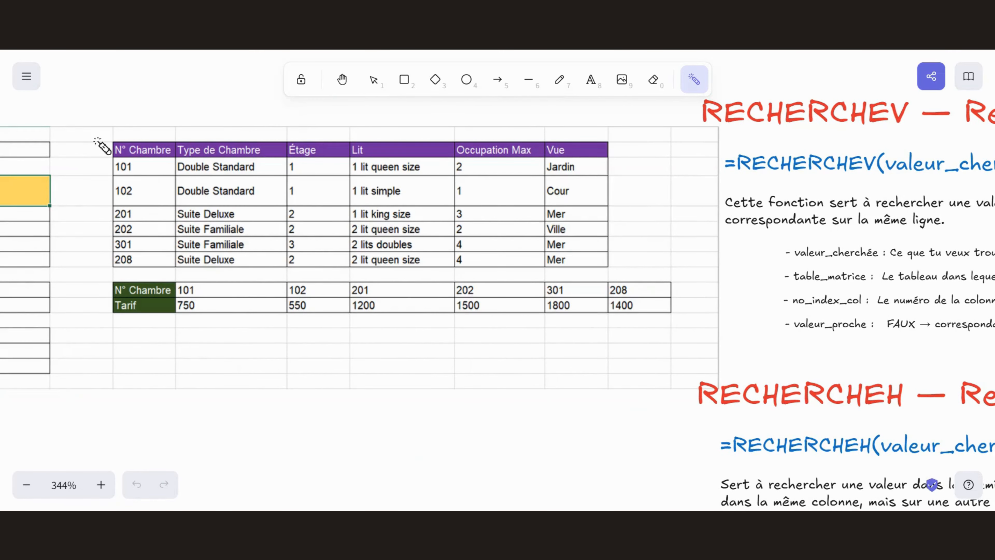
mouse_move(94, 137)
mouse_down()
mouse_move(96, 254)
mouse_move(557, 261)
mouse_move(537, 126)
mouse_move(138, 128)
mouse_up()
mouse_move(126, 148)
mouse_down()
mouse_move(175, 160)
mouse_move(133, 155)
mouse_up()
drag(573, 261, 561, 262)
mouse_move(603, 156)
mouse_down()
mouse_move(604, 246)
mouse_move(338, 260)
mouse_move(118, 239)
mouse_move(538, 114)
mouse_move(596, 160)
mouse_up()
mouse_move(59, 147)
mouse_down()
mouse_move(88, 149)
mouse_move(85, 163)
mouse_up()
- Underline the no_index_col argument of RECHERCHEV and mark the Type de chambre field and its cell in the check-in form
scroll(460, 212, right, 15)
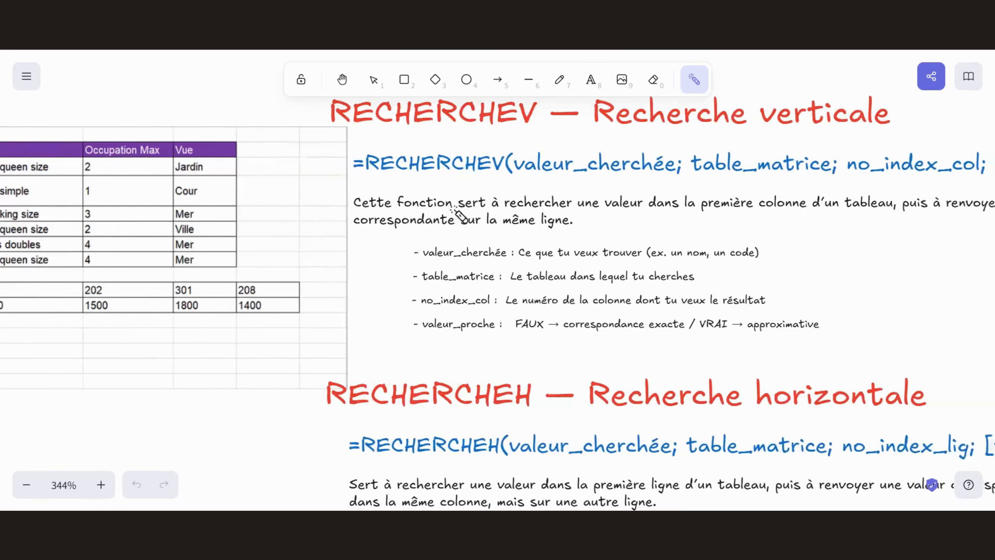
drag(597, 177, 750, 191)
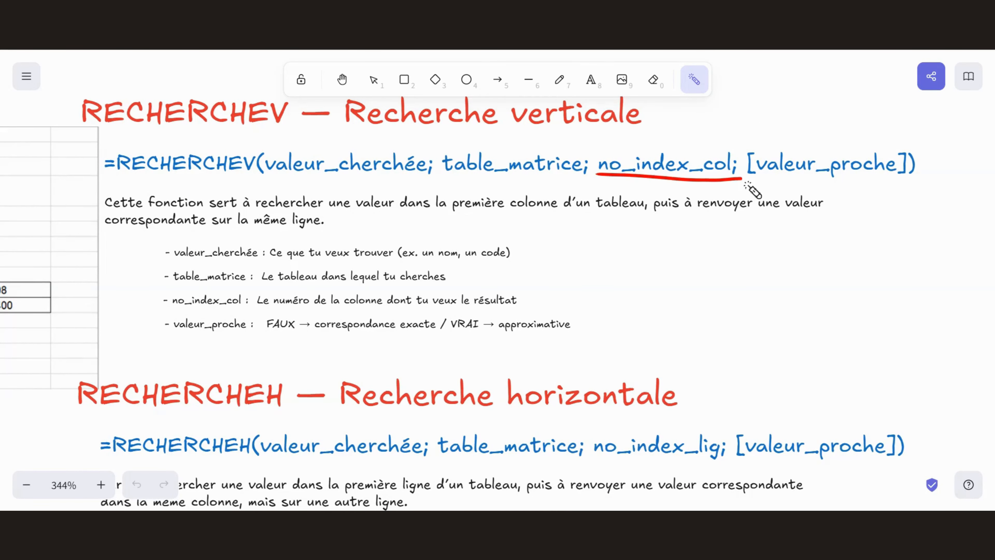
scroll(360, 224, left, 15)
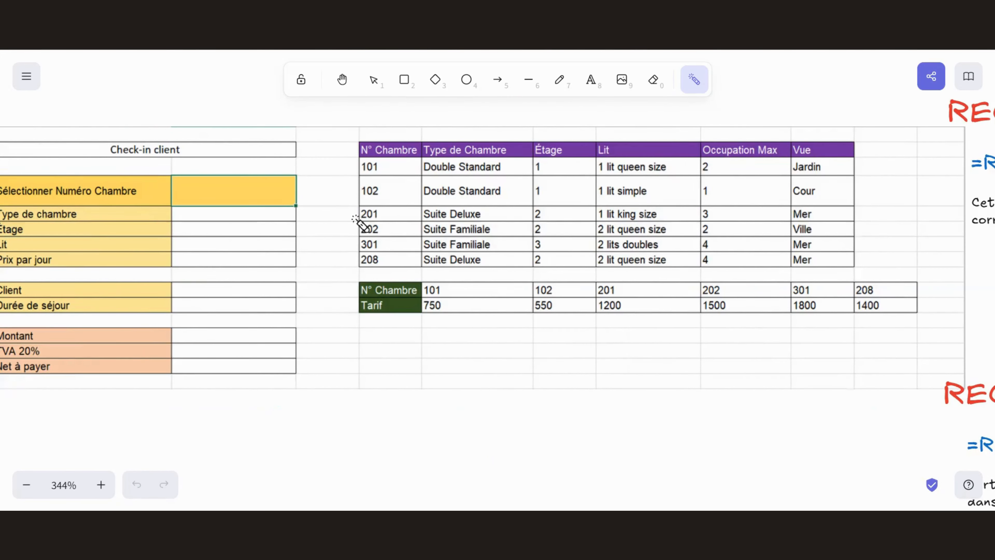
scroll(360, 224, left, 3)
drag(162, 225, 129, 220)
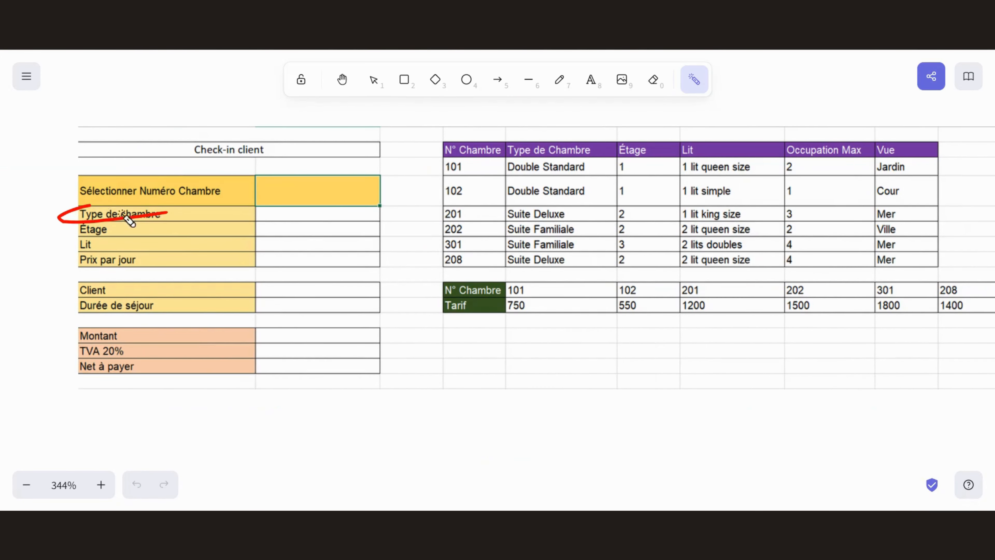
drag(277, 211, 344, 216)
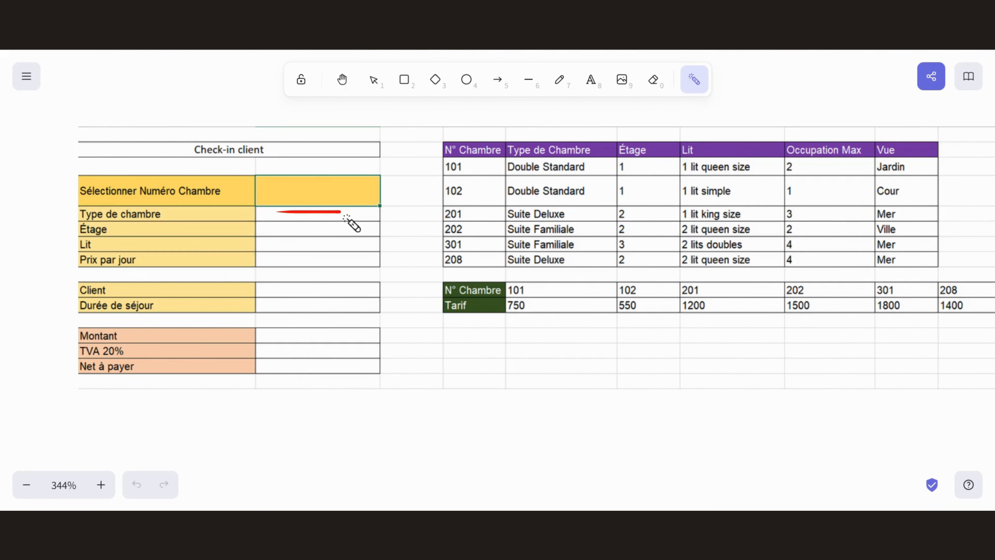
- Indicate the position of each column above the purple table's headers with the laser pointer, starting from N° Chambre
scroll(505, 253, right, 10)
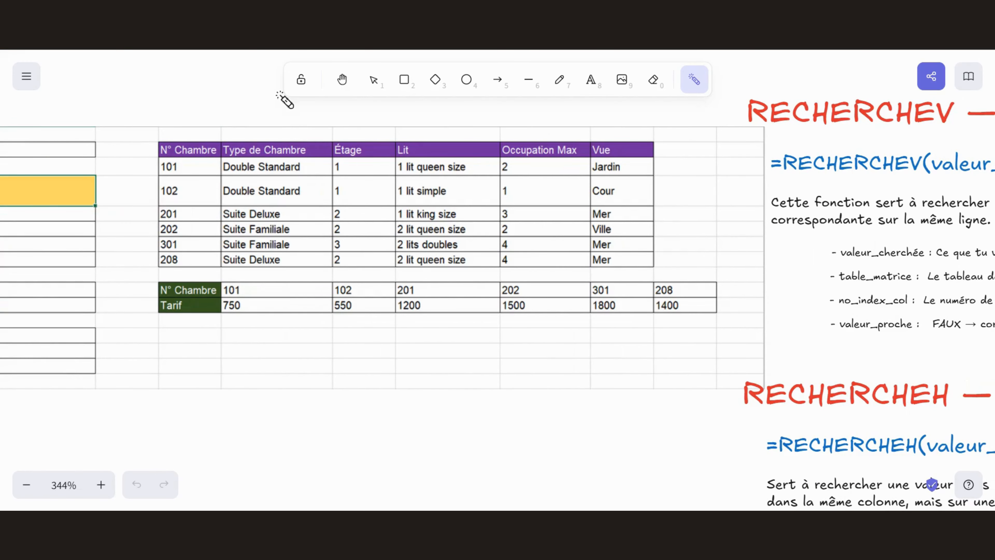
drag(273, 89, 277, 119)
mouse_move(181, 94)
mouse_down()
mouse_move(183, 140)
mouse_move(197, 115)
mouse_up()
mouse_move(284, 111)
mouse_down()
mouse_move(279, 151)
mouse_move(285, 132)
mouse_up()
drag(469, 117, 466, 138)
drag(541, 125, 540, 127)
scroll(558, 159, right, 5)
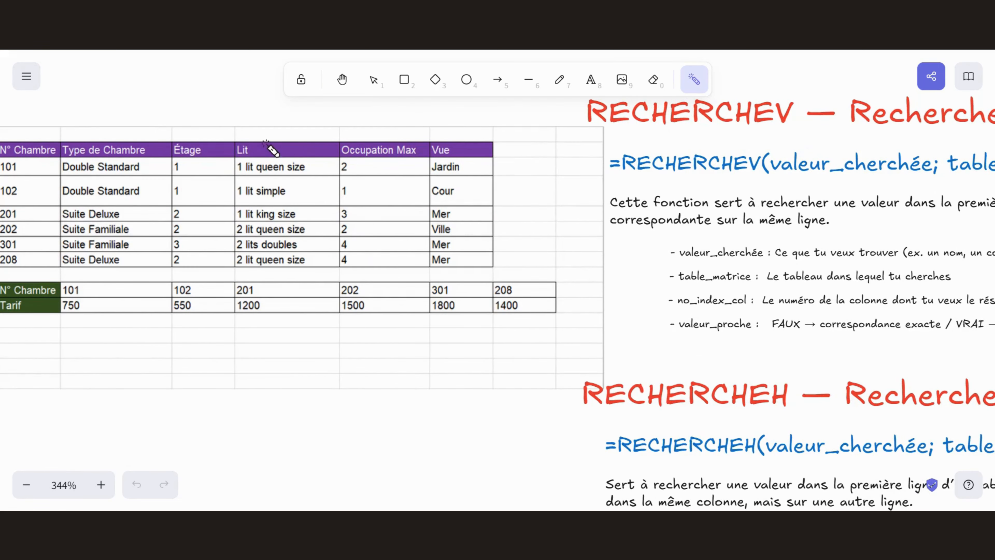
mouse_move(258, 137)
mouse_down()
mouse_move(239, 171)
mouse_move(253, 141)
mouse_move(254, 150)
mouse_up()
- Underline the optional [valeur_proche] argument in the RECHERCHEV formula syntax
scroll(500, 178, right, 10)
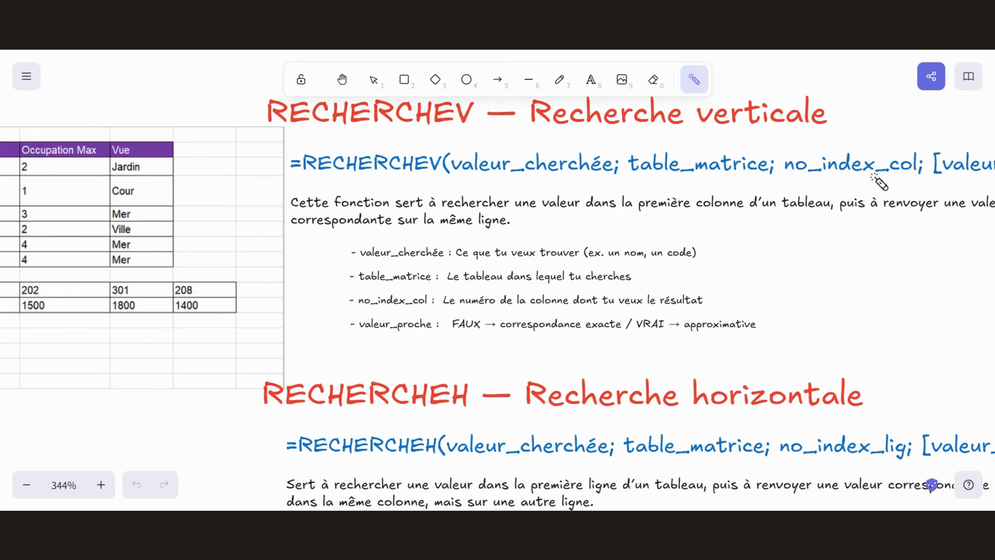
scroll(872, 176, right, 6)
drag(768, 182, 883, 182)
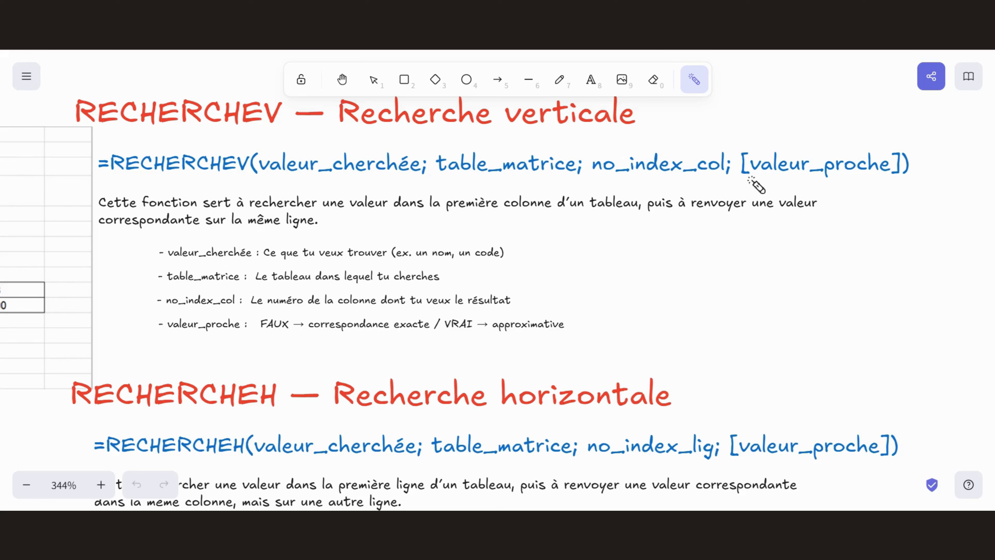
drag(746, 175, 828, 176)
mouse_move(739, 182)
mouse_down()
mouse_move(884, 196)
mouse_move(851, 184)
mouse_up()
- Trace the purple table's N° Chambre column and point out the N° Chambre row of the green rate table
scroll(530, 227, left, 15)
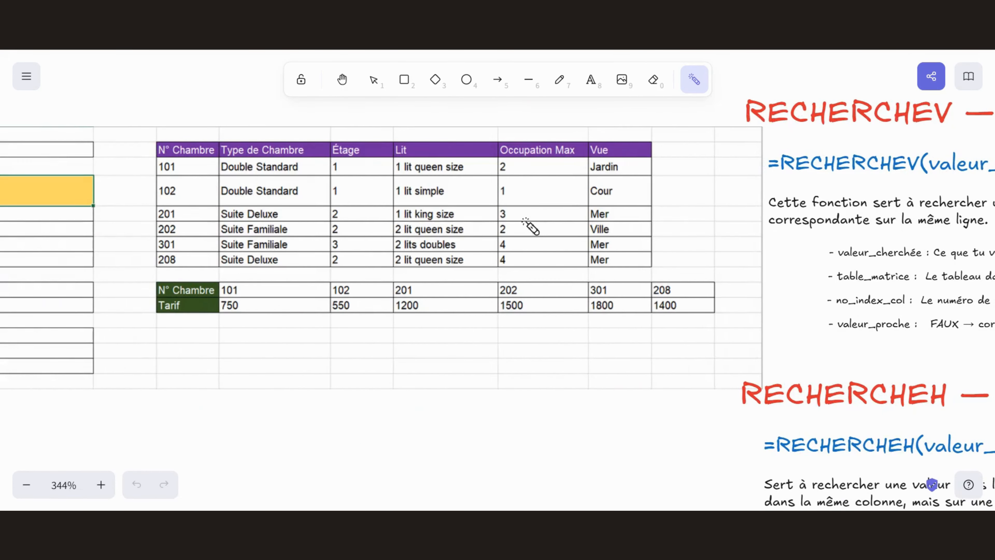
scroll(529, 226, right, 1)
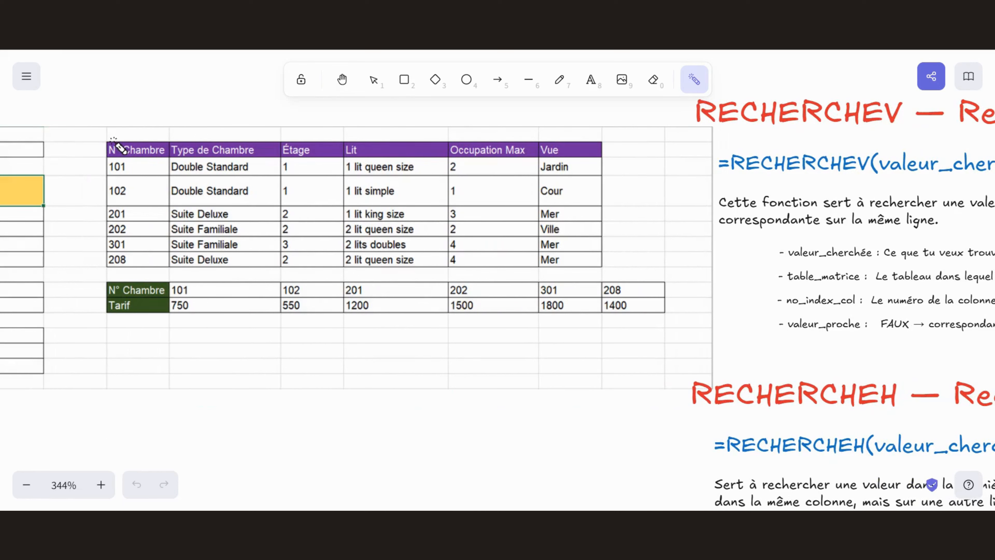
drag(113, 138, 108, 240)
mouse_move(114, 151)
mouse_down()
mouse_move(92, 155)
mouse_move(121, 150)
mouse_move(100, 142)
mouse_up()
drag(63, 285, 85, 288)
scroll(338, 328, right, 3)
scroll(337, 329, left, 3)
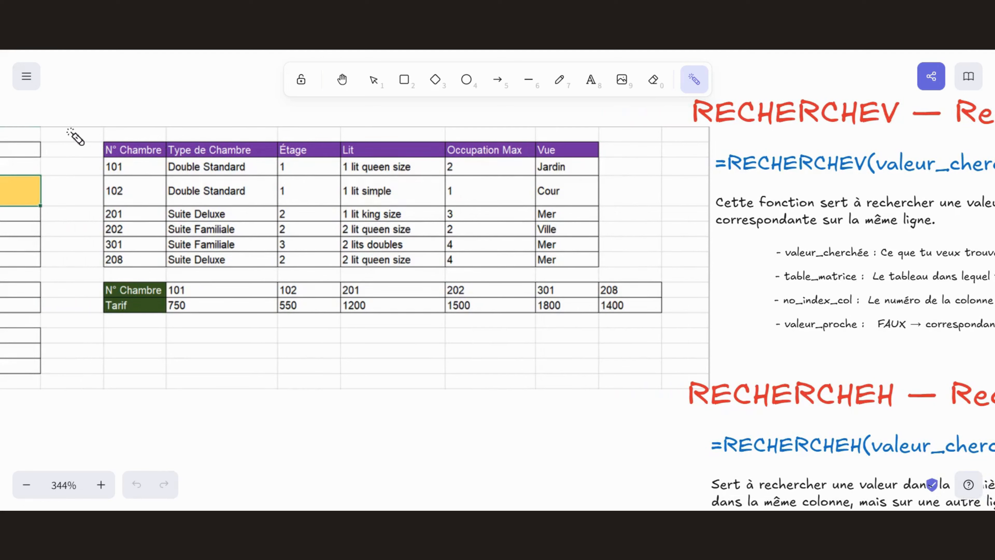
- Mark the two function headings in the notes and trace along the header row of the purple table
drag(633, 113, 663, 105)
mouse_move(642, 400)
mouse_down()
mouse_move(666, 396)
mouse_move(670, 408)
mouse_up()
drag(84, 135, 649, 191)
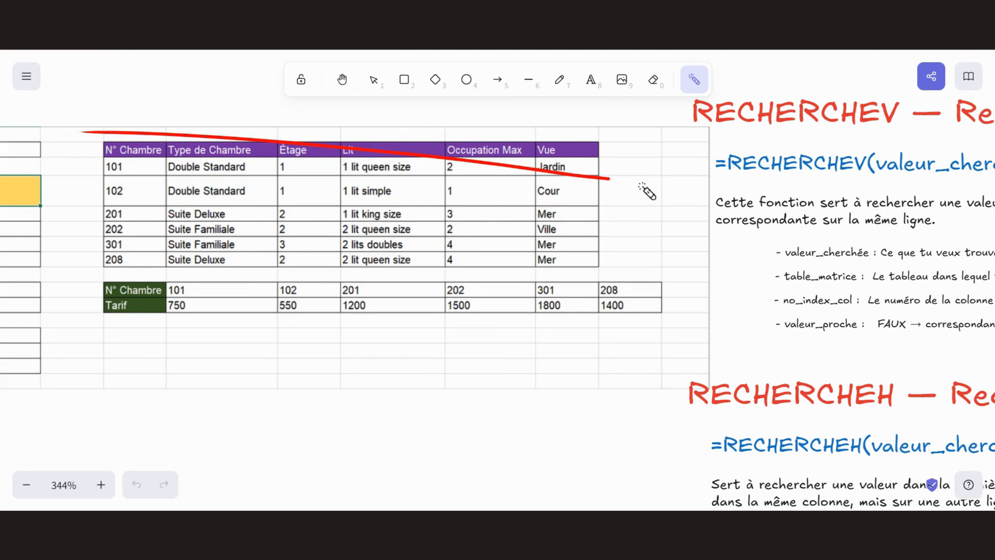
mouse_move(84, 133)
mouse_down()
mouse_move(101, 145)
mouse_move(86, 156)
mouse_up()
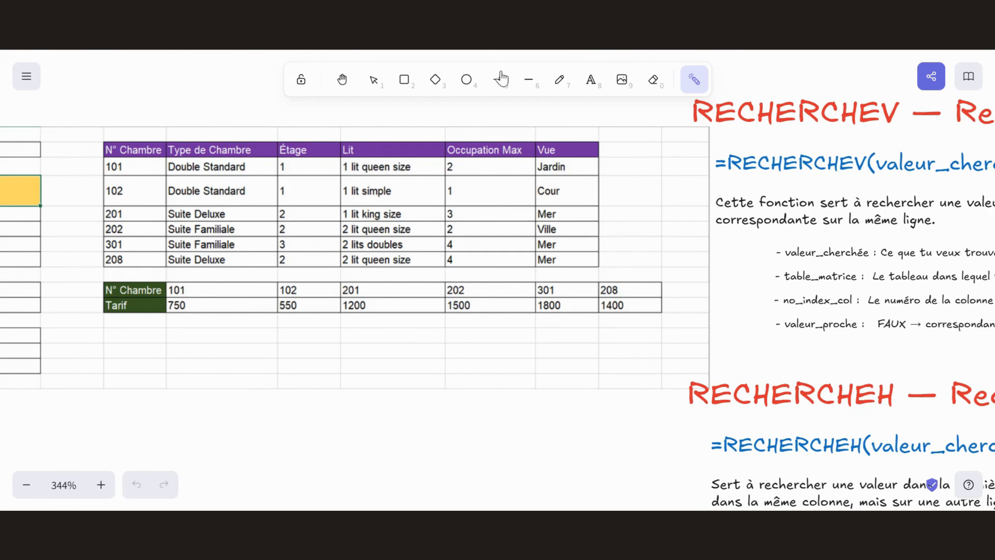
- Underline the RECHERCHEV heading and the no_index_col argument in its formula syntax
scroll(780, 111, right, 5)
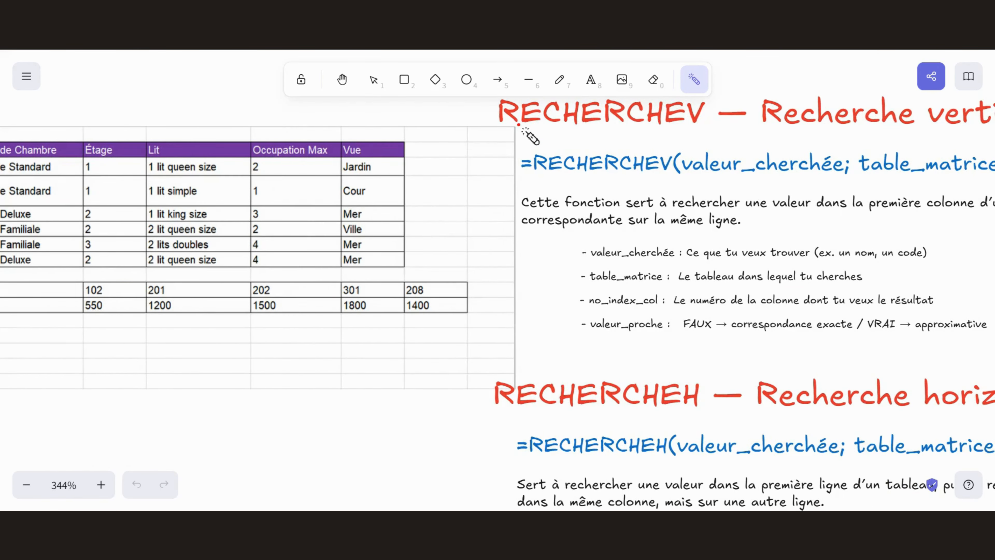
mouse_move(521, 128)
mouse_down()
mouse_move(689, 136)
mouse_move(556, 142)
mouse_move(685, 137)
mouse_move(645, 132)
mouse_up()
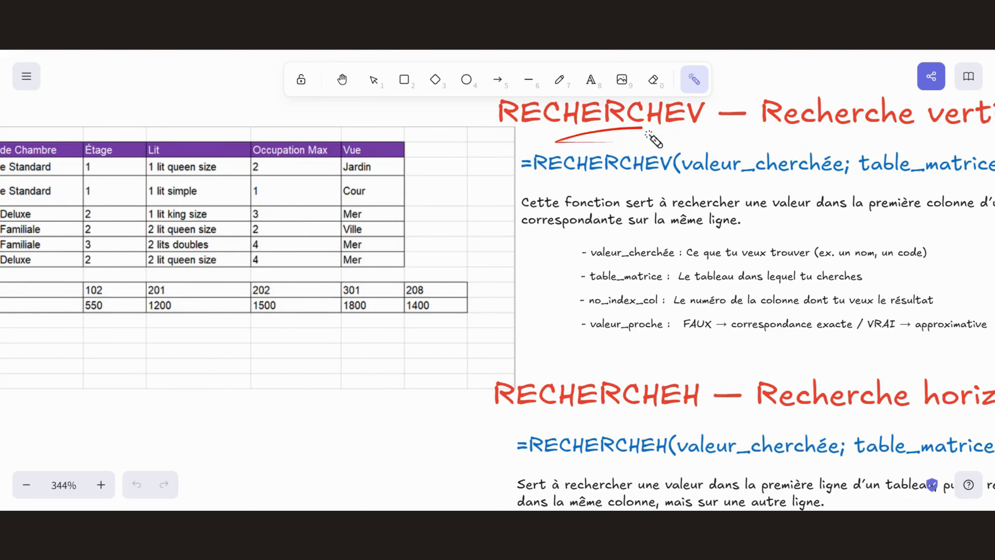
scroll(741, 165, right, 9)
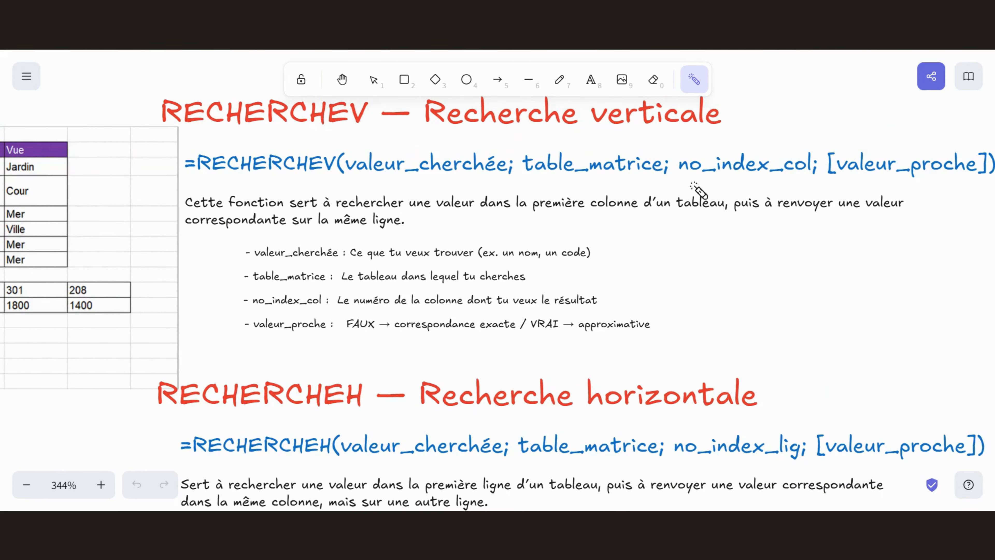
drag(694, 186, 780, 179)
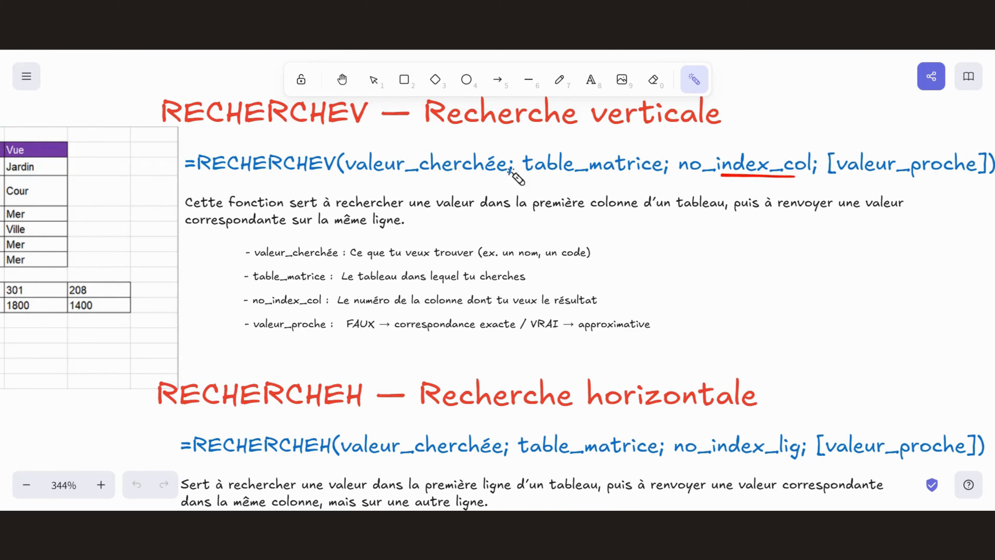
drag(330, 129, 351, 128)
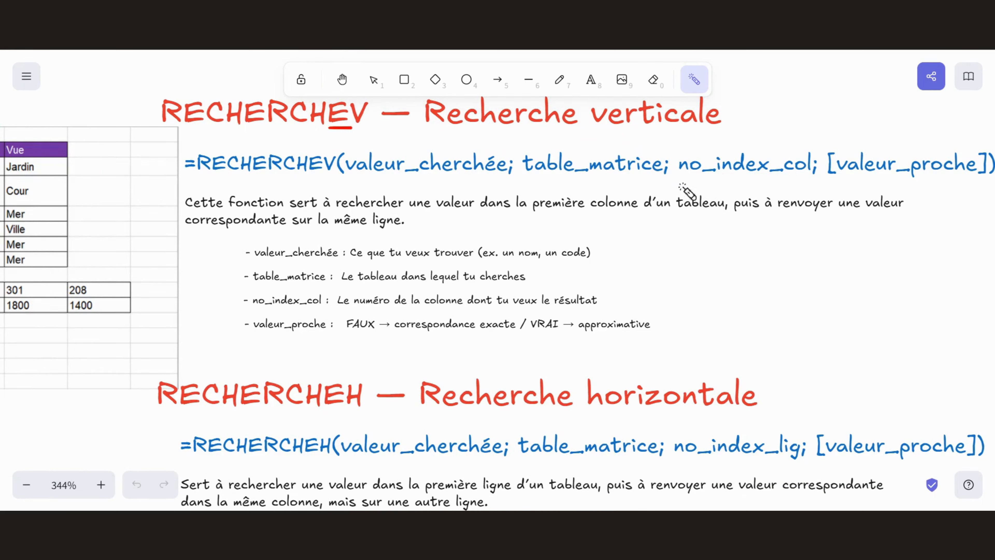
mouse_move(687, 182)
mouse_down()
mouse_move(807, 181)
mouse_move(732, 194)
mouse_move(766, 192)
mouse_up()
- Point out the Étage column of the purple table and trace the N° Chambre row of the green rate table
scroll(312, 214, left, 10)
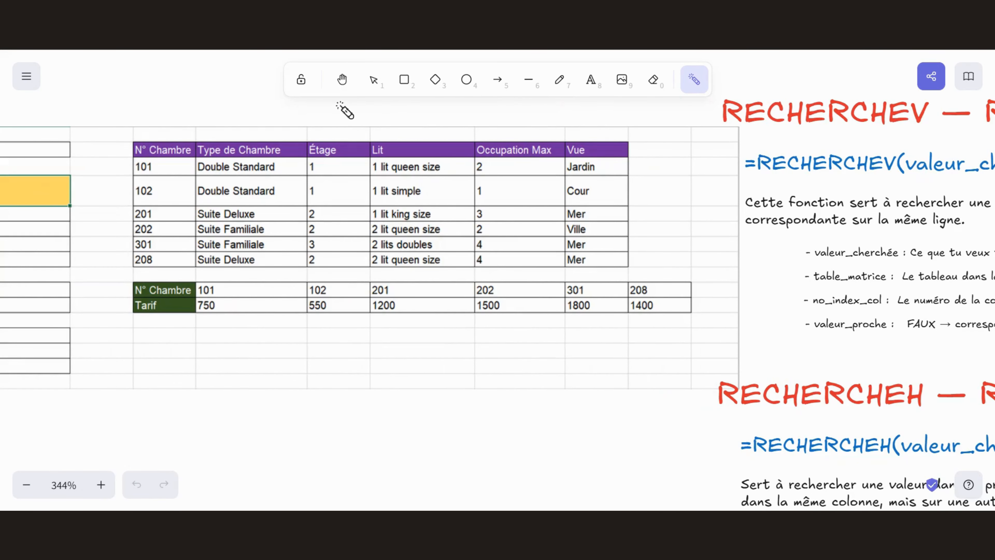
mouse_move(335, 101)
mouse_down()
mouse_move(329, 136)
mouse_move(338, 122)
mouse_up()
mouse_move(267, 255)
mouse_down()
mouse_move(267, 279)
mouse_move(280, 268)
mouse_move(338, 277)
mouse_up()
mouse_move(333, 270)
mouse_down()
mouse_move(338, 277)
mouse_move(345, 269)
mouse_up()
drag(214, 290, 412, 290)
drag(92, 291, 124, 289)
- Underline the no_index_col argument in the RECHERCHEV syntax and point out the columns of the purple table
scroll(302, 299, right, 10)
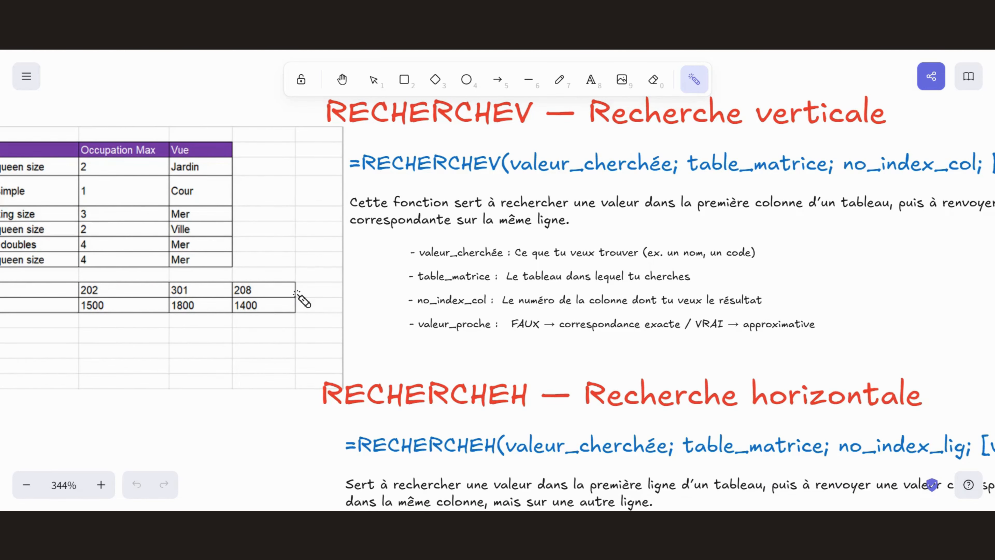
scroll(467, 267, right, 2)
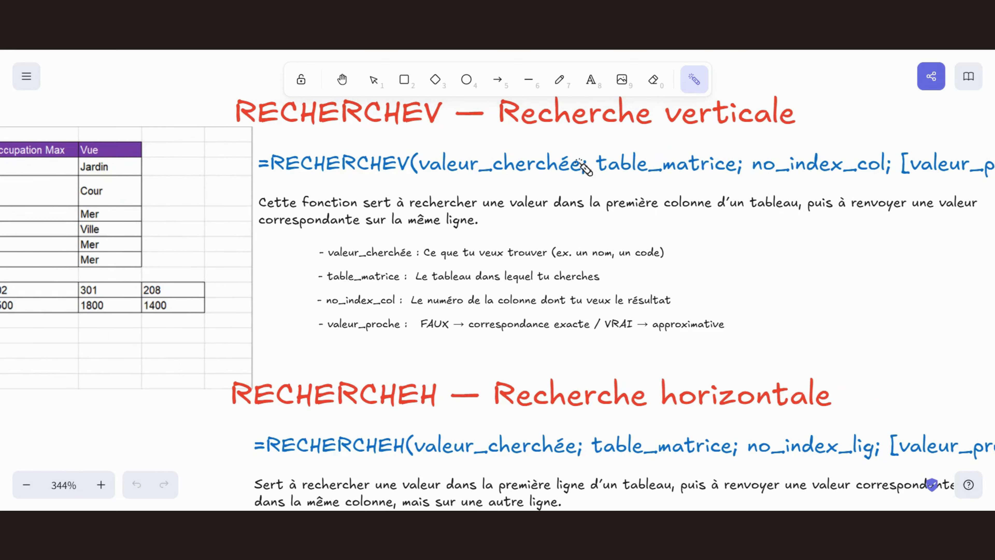
drag(763, 181, 884, 180)
scroll(284, 218, left, 7)
drag(214, 98, 215, 135)
scroll(213, 133, left, 6)
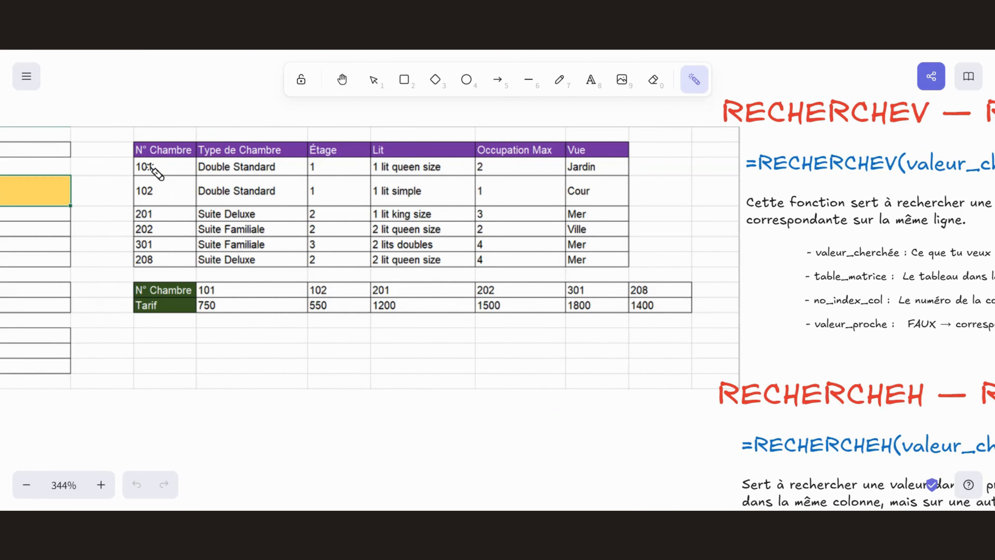
drag(155, 171, 262, 161)
- Mark the N° Chambre and Tarif rows beside the green rate table
scroll(689, 404, right, 2)
scroll(687, 400, left, 1)
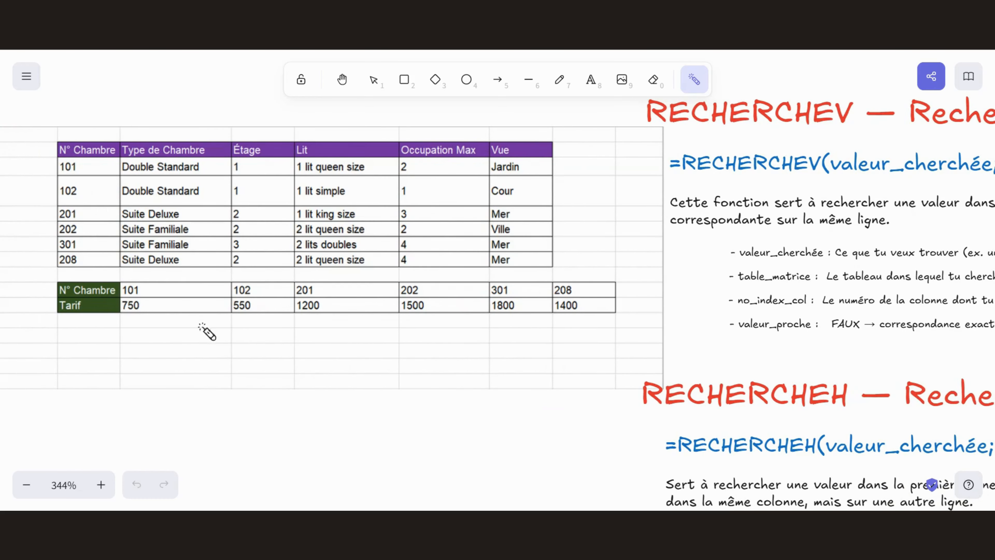
drag(48, 281, 53, 310)
- Underline the valeur_cherchée, table_matrice and no_index_lig arguments in the RECHERCHEH syntax
scroll(429, 393, right, 10)
scroll(294, 380, down, 2)
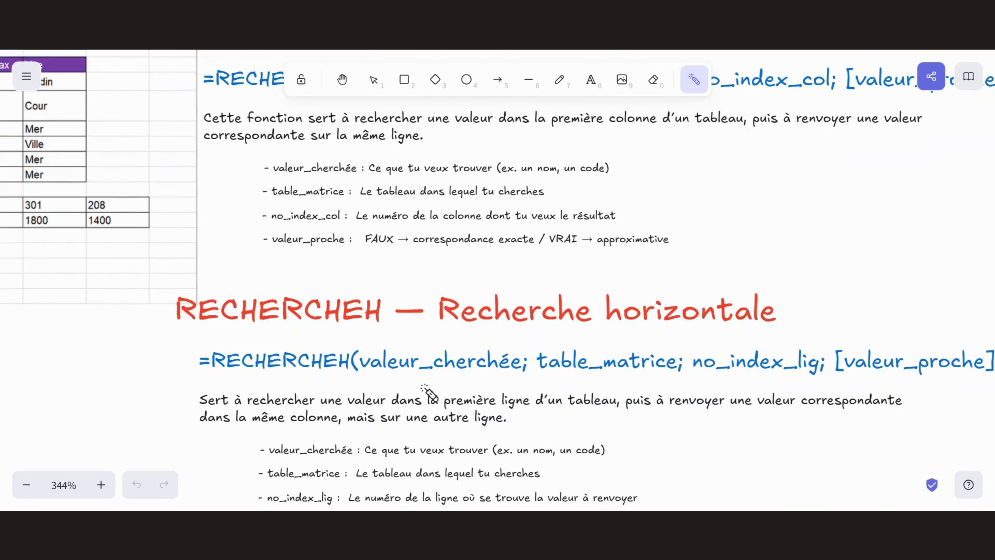
scroll(604, 411, right, 5)
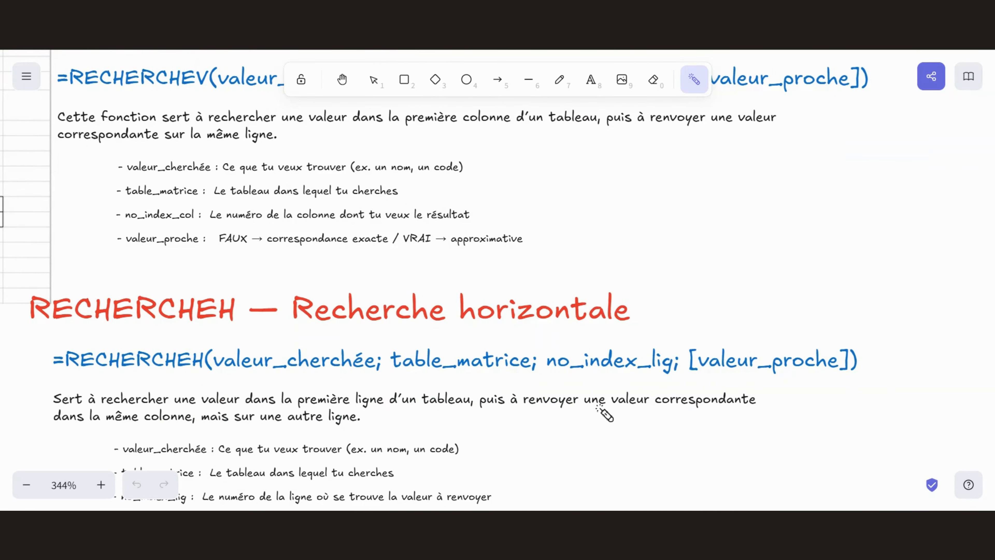
scroll(222, 388, down, 1)
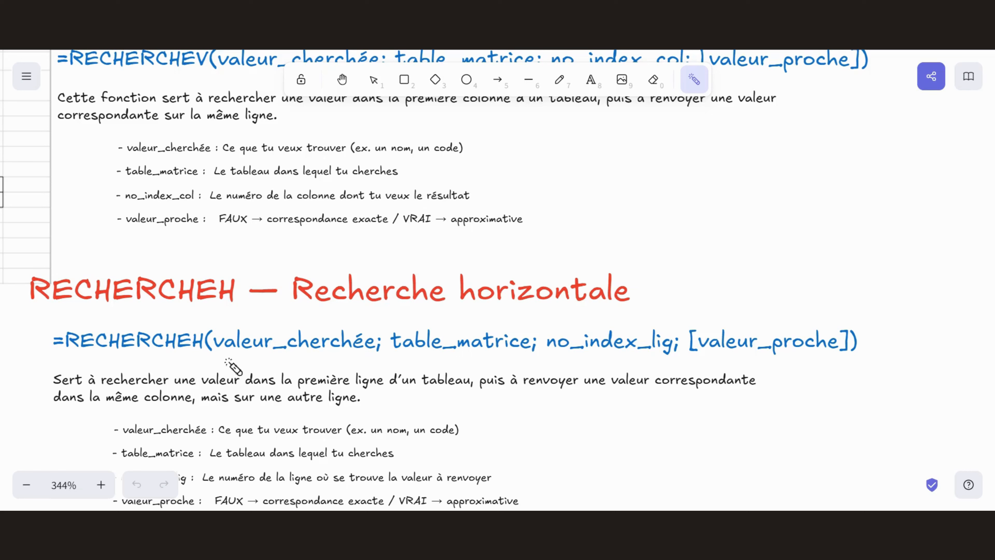
drag(220, 358, 333, 359)
drag(420, 360, 672, 363)
click(558, 357)
- Point at the green table's N° Chambre row and trace across the table's two rows
scroll(439, 317, left, 15)
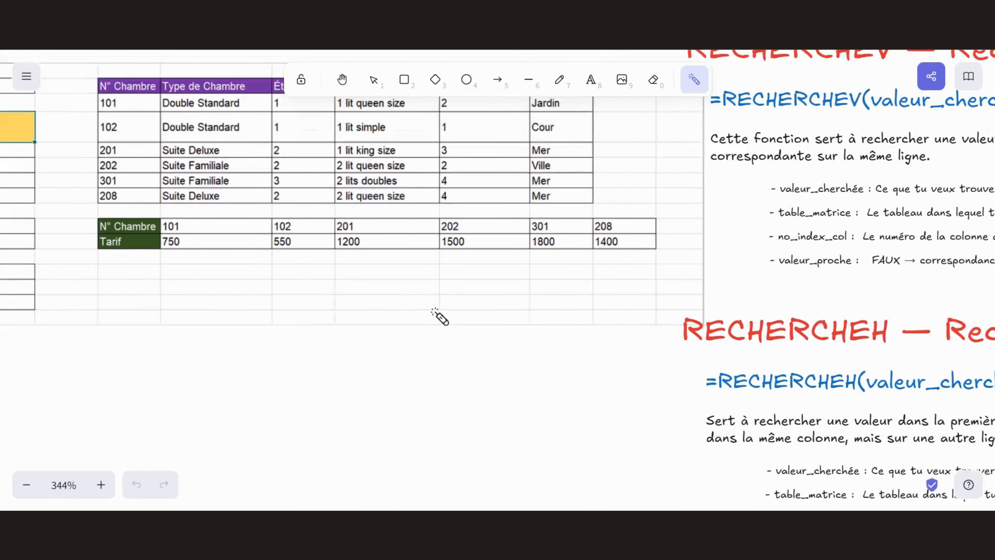
drag(44, 226, 91, 231)
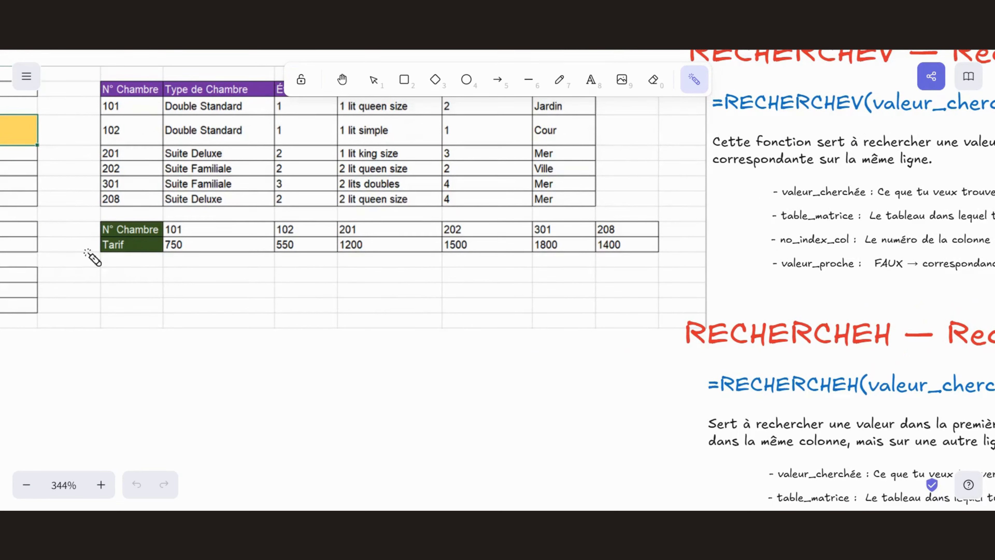
mouse_move(41, 223)
mouse_down()
mouse_move(77, 227)
mouse_move(55, 250)
mouse_move(643, 257)
mouse_up()
- Mark the RECHERCHEV and RECHERCHEH headings beside the tables
scroll(595, 331, up, 3)
scroll(595, 331, right, 2)
drag(600, 122, 609, 126)
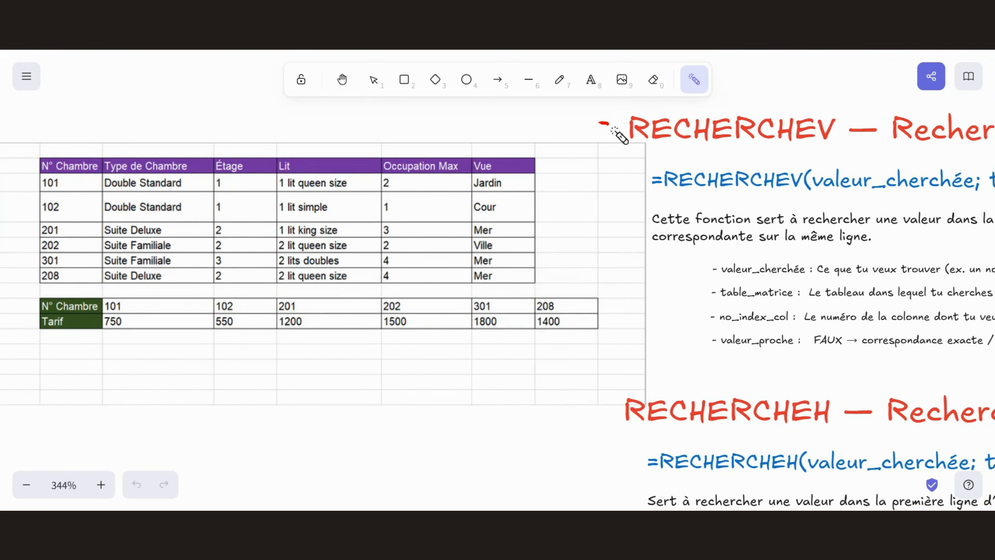
mouse_move(582, 409)
mouse_down()
mouse_move(627, 412)
mouse_move(602, 422)
mouse_up()
scroll(566, 359, left, 10)
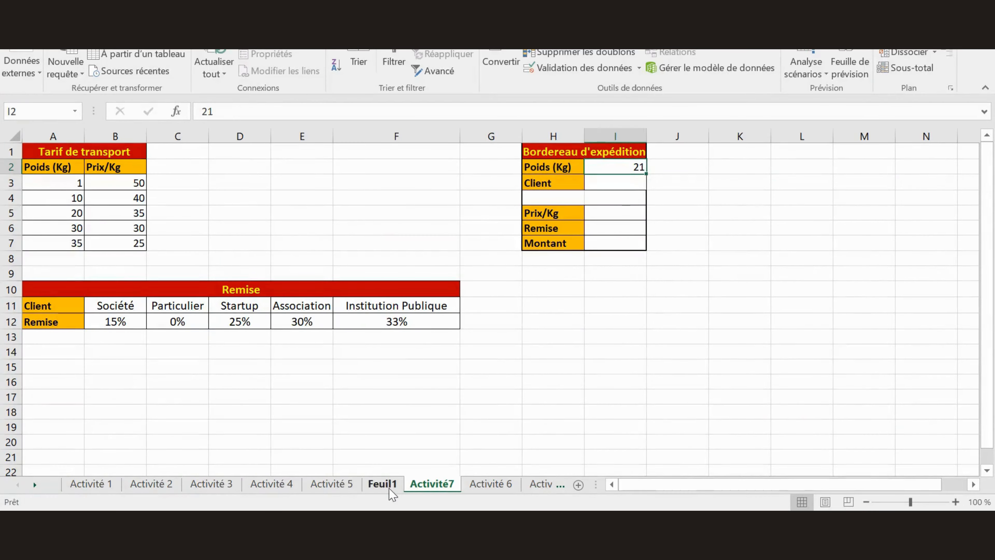
- Switch to Excel, open the Activité 5 sheet and enter 101 as the room number in B4
click(331, 486)
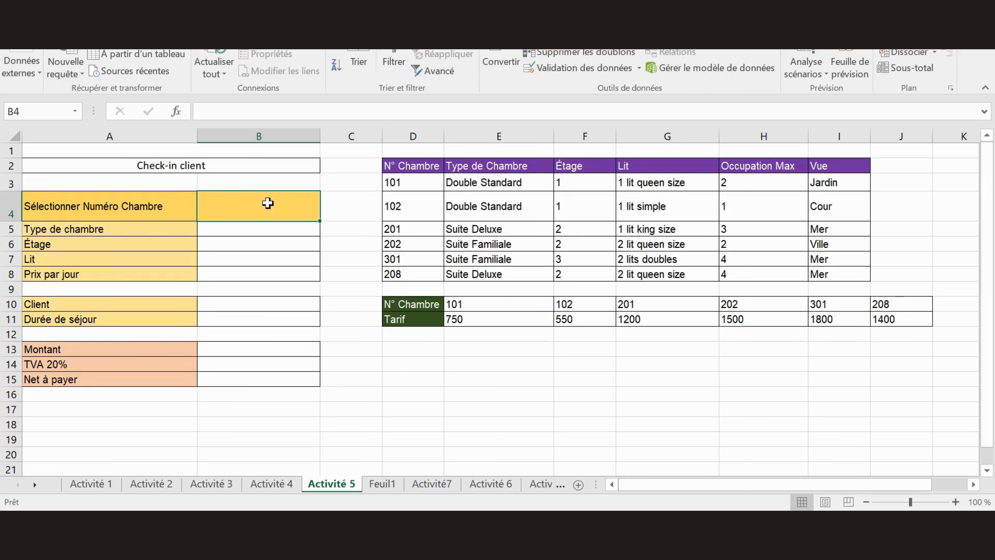
double_click(277, 203)
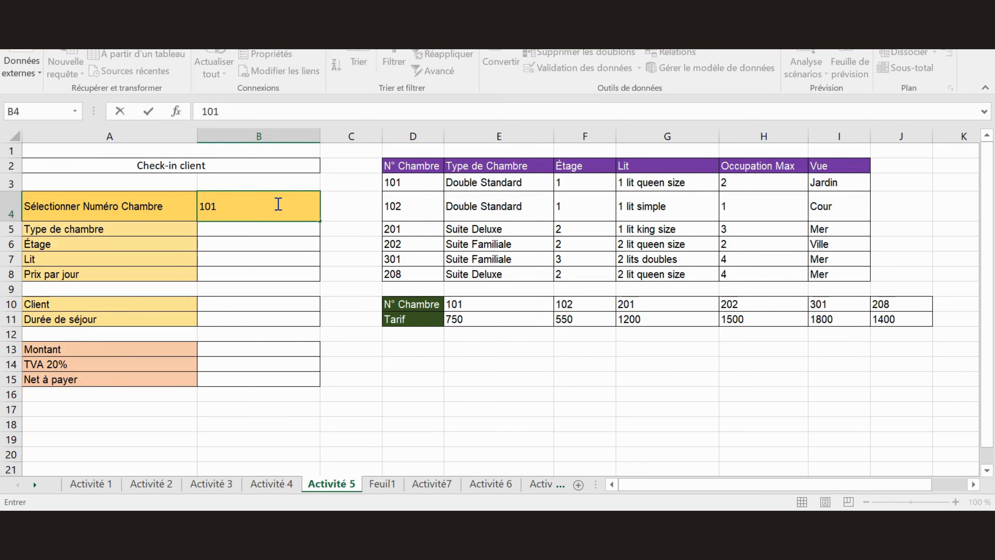
click(259, 229)
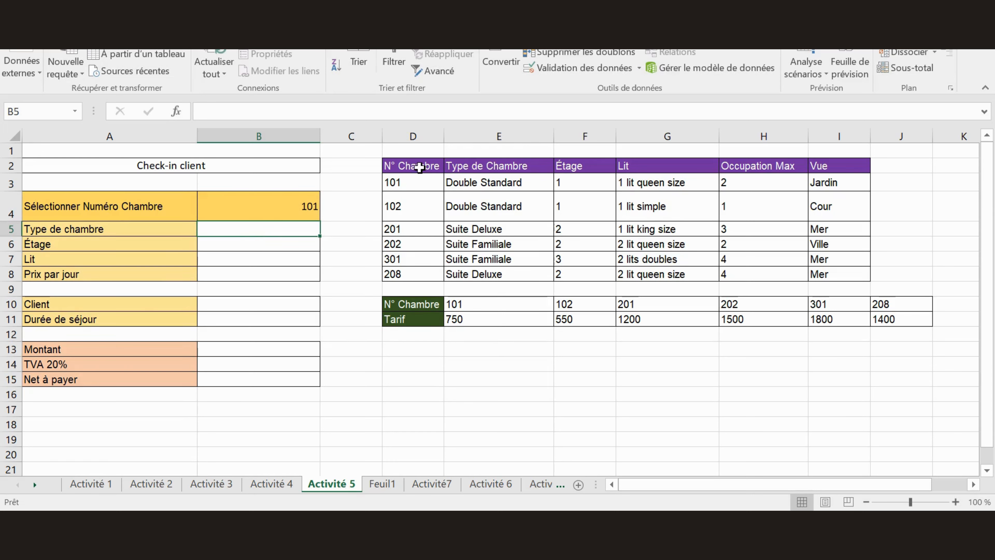
- Point out the purple table's N° Chambre column and highlight its Type de Chambre column
click(417, 167)
drag(549, 161, 824, 266)
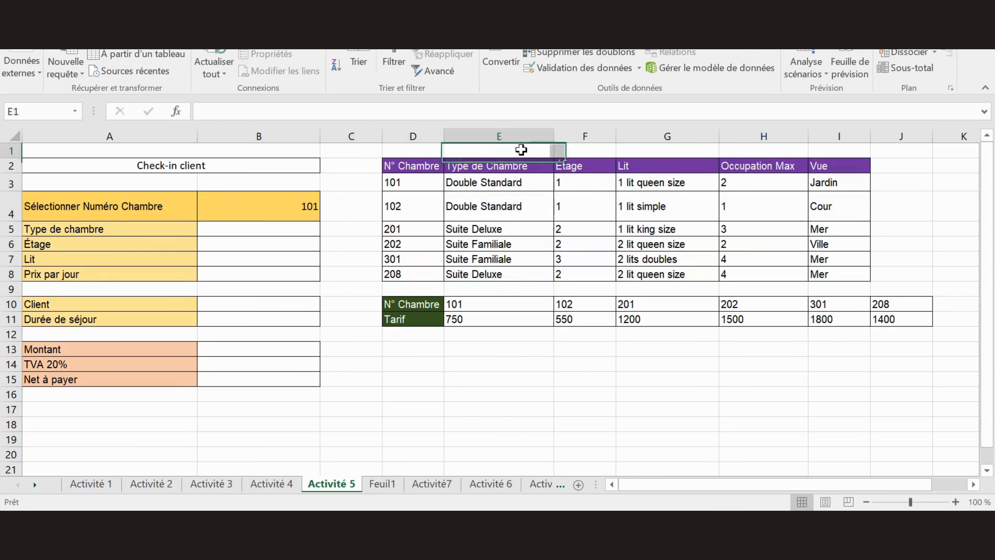
click(520, 149)
drag(521, 150, 508, 274)
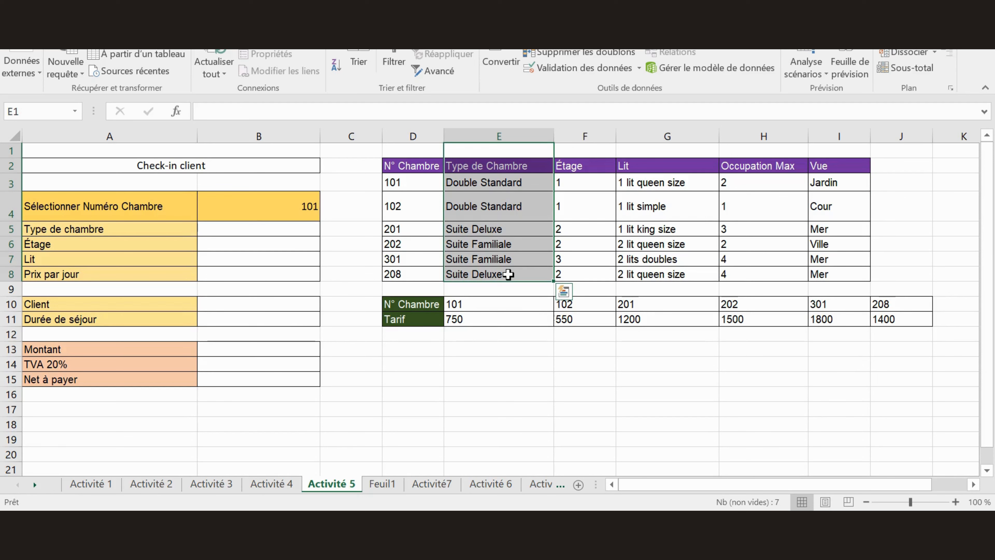
- Enter =RECHERCHEV(B4;D2:I8;2;FAUX) in B5 to look up the room type
click(254, 228)
text(=)
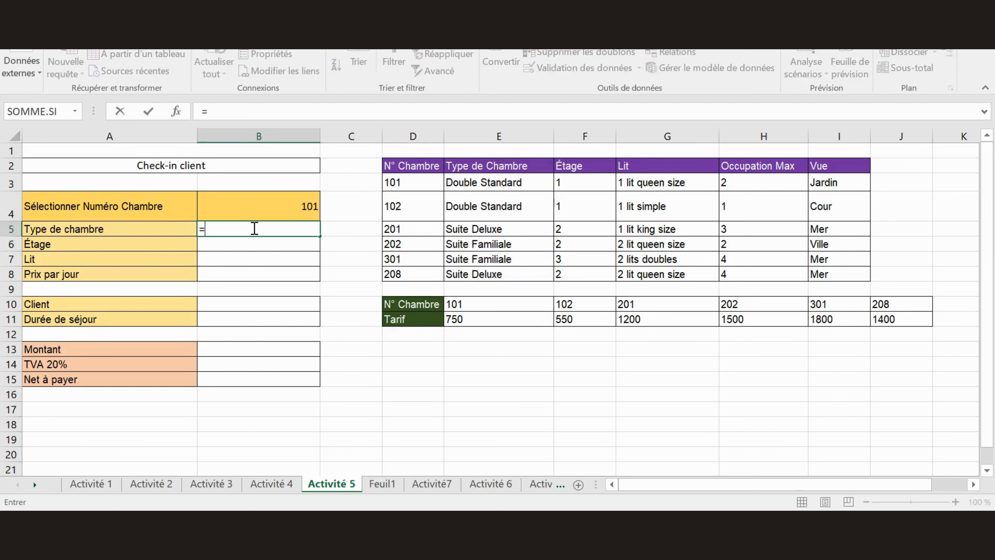
text(recher)
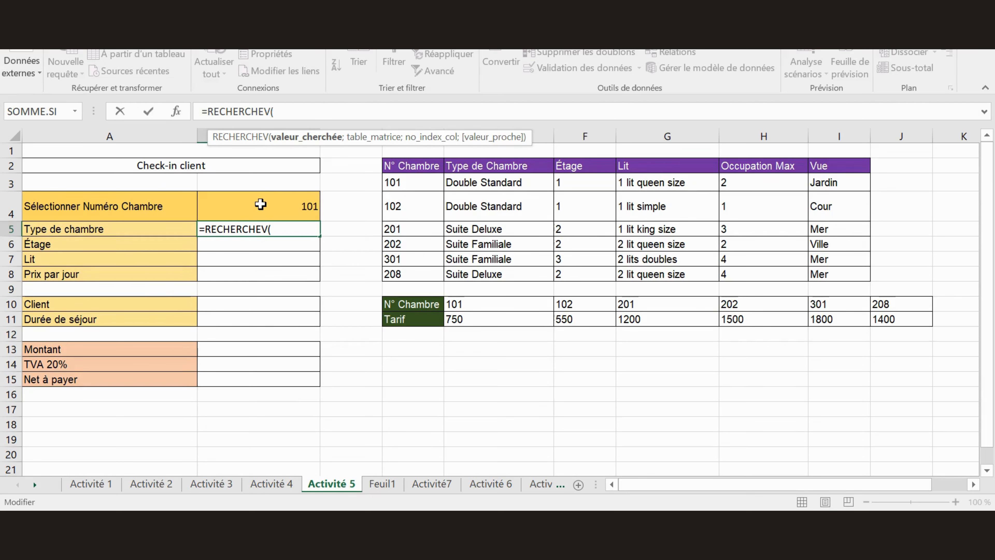
click(260, 204)
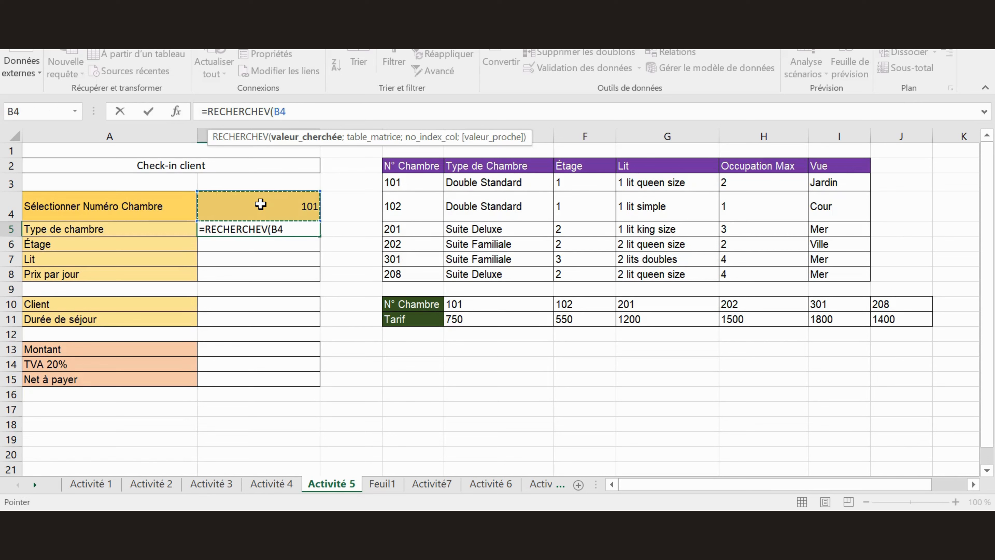
text(;)
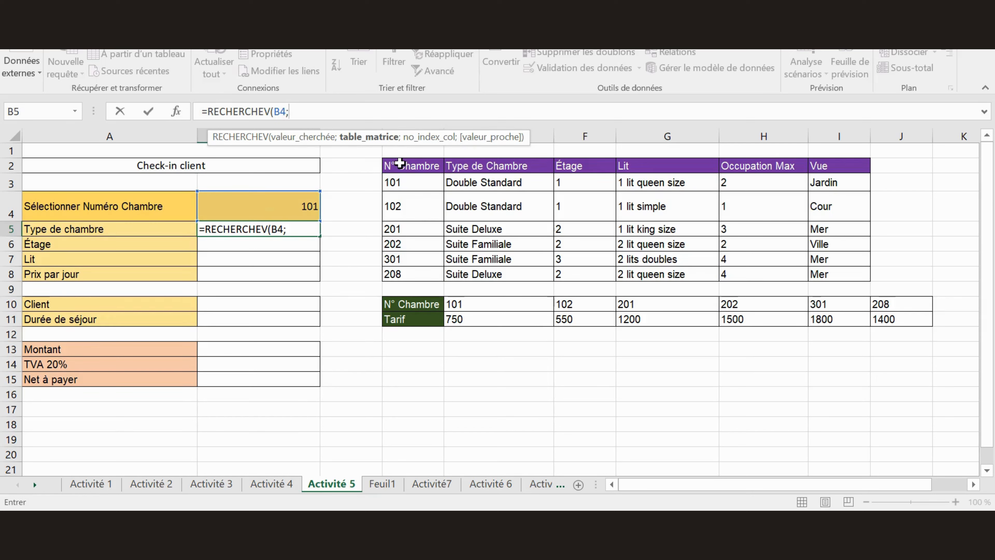
drag(400, 163, 837, 281)
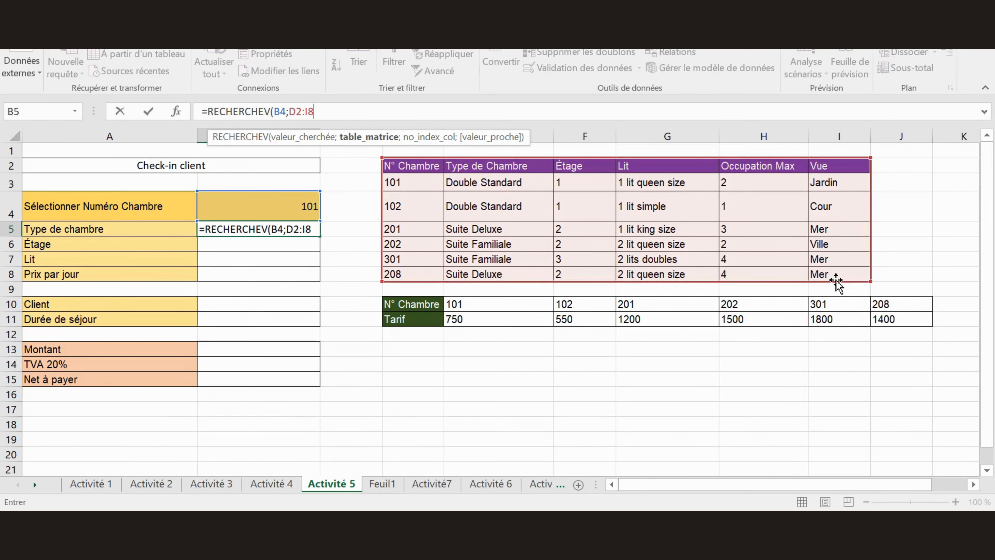
text(;)
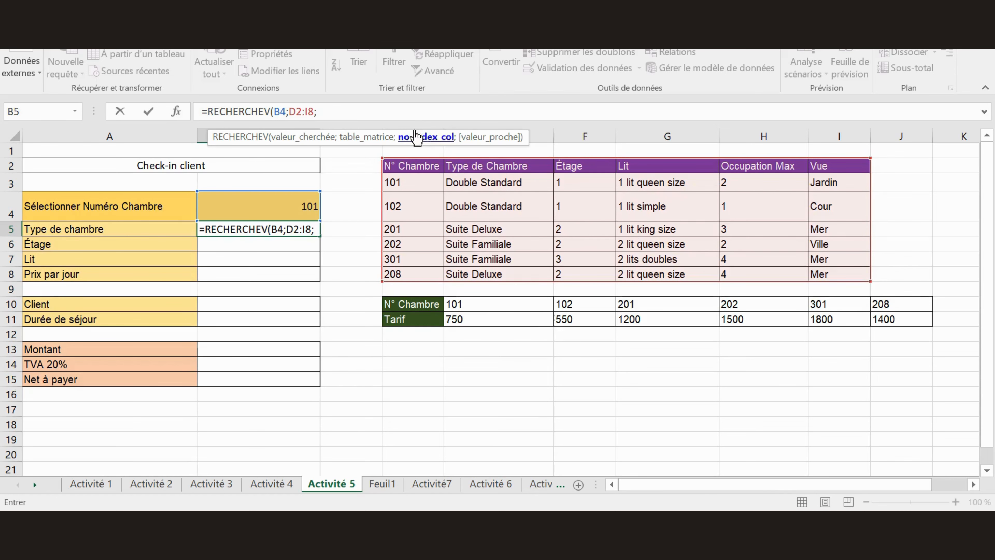
text(2)
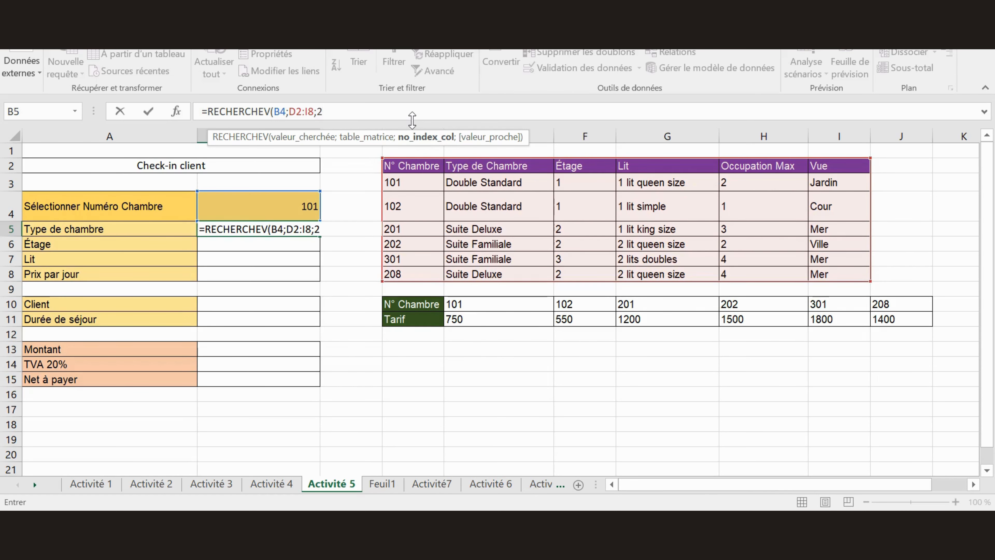
text(;)
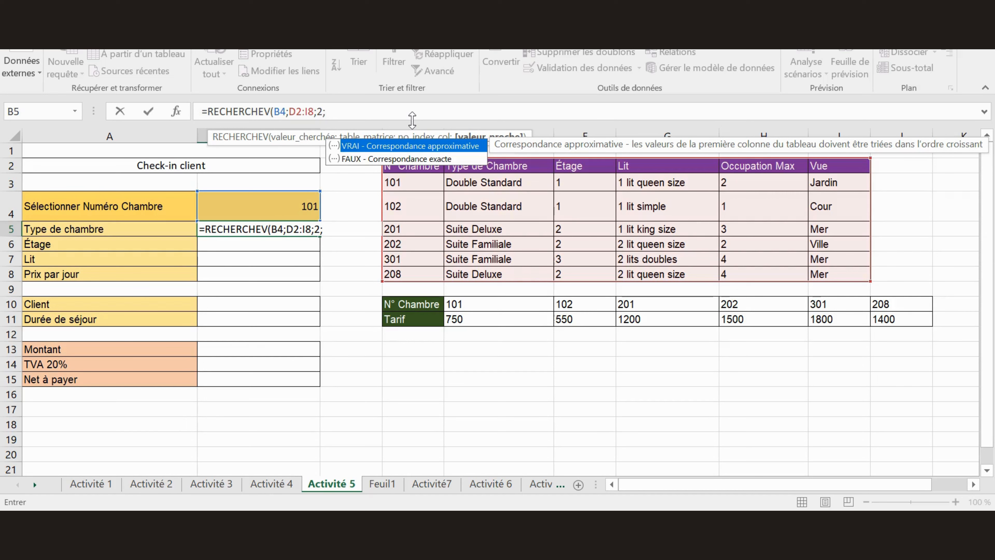
text(faux))
key(Return)
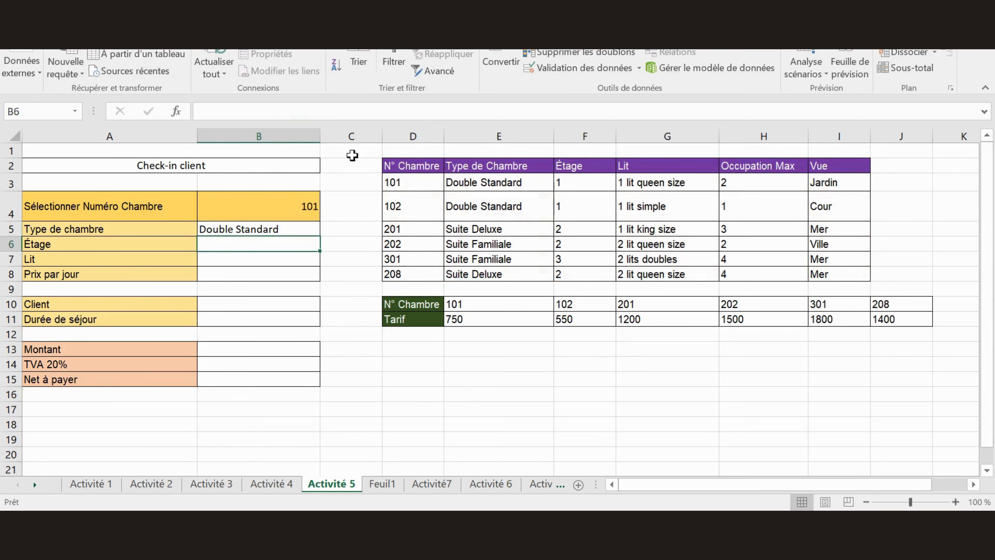
- Review the B5 formula against the purple table, the room number in B4 and the matching entry in D3
click(221, 225)
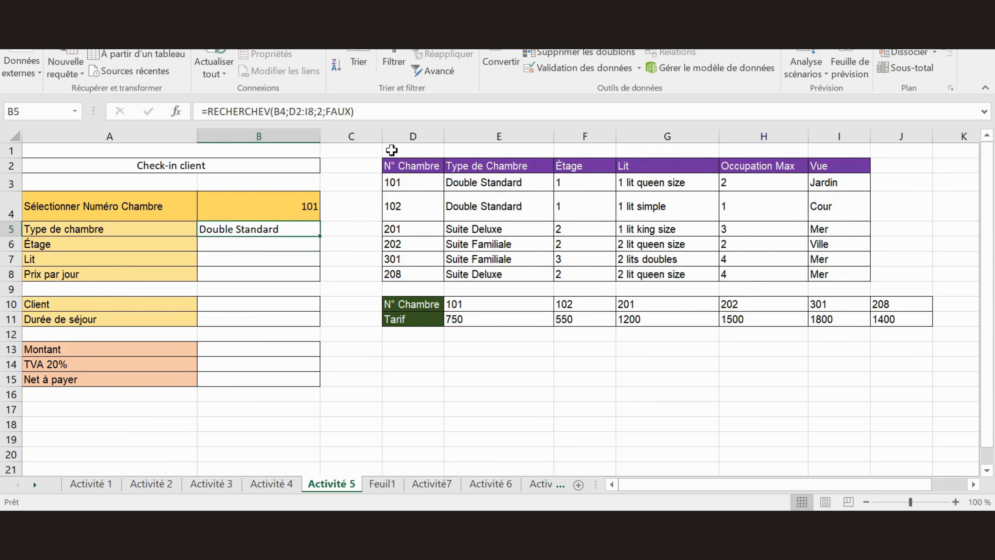
drag(409, 183, 782, 167)
click(782, 168)
click(237, 211)
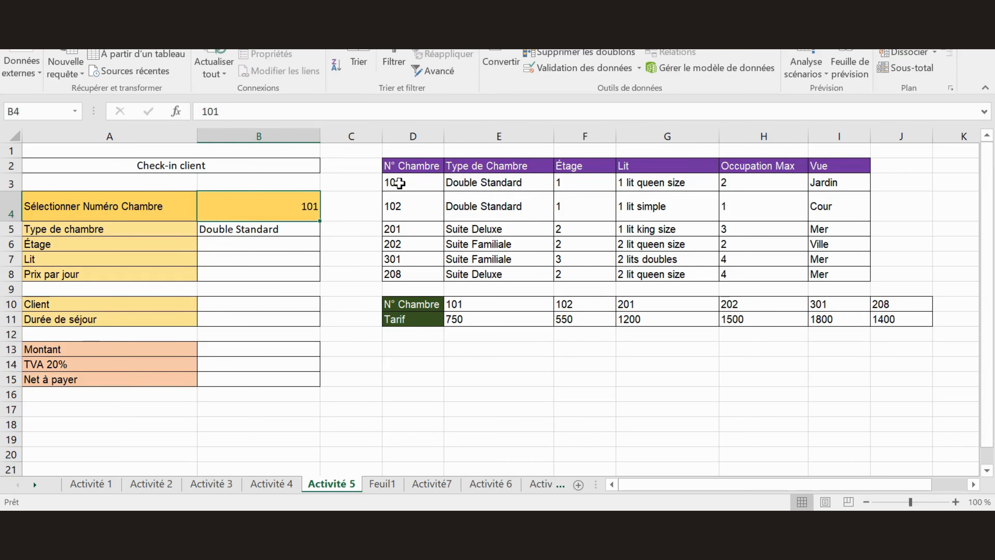
click(399, 183)
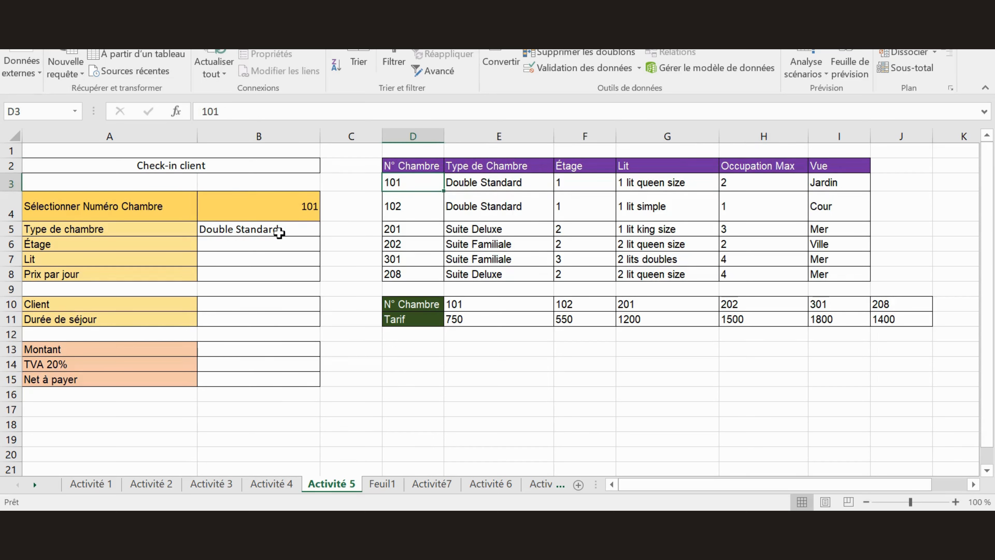
- Recheck the formula in B5 and compare the room number in B4 with the table entries in D3 and D4
double_click(281, 230)
key(Return)
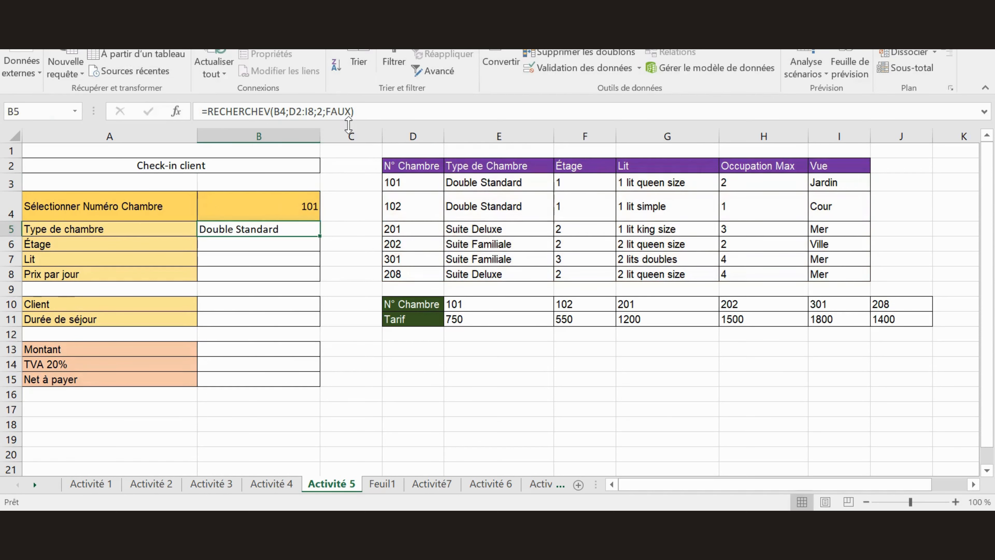
click(408, 185)
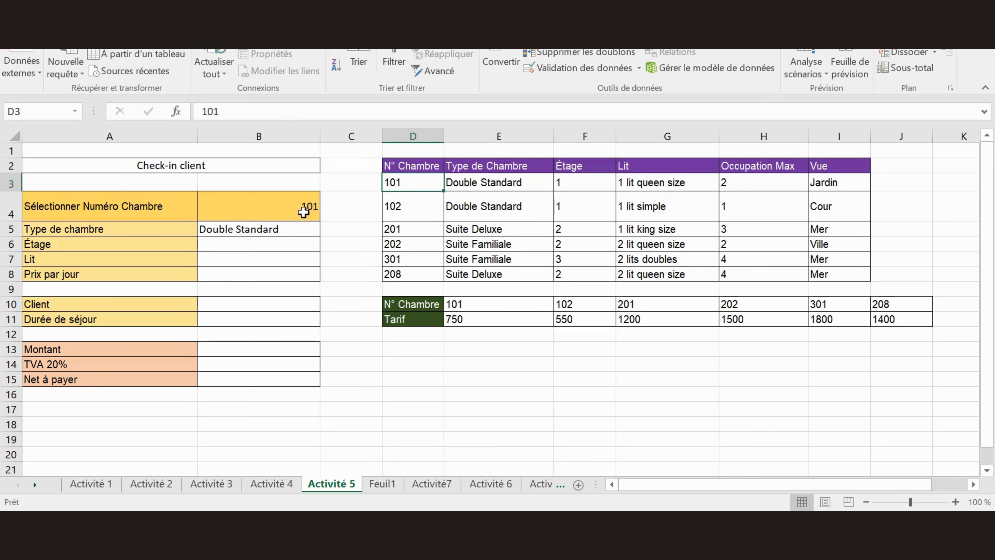
click(304, 212)
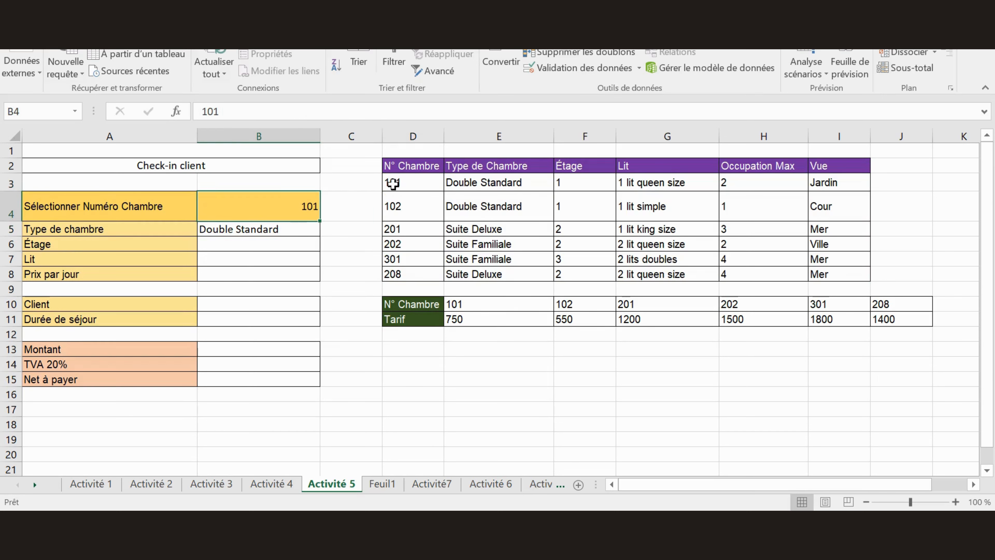
click(395, 184)
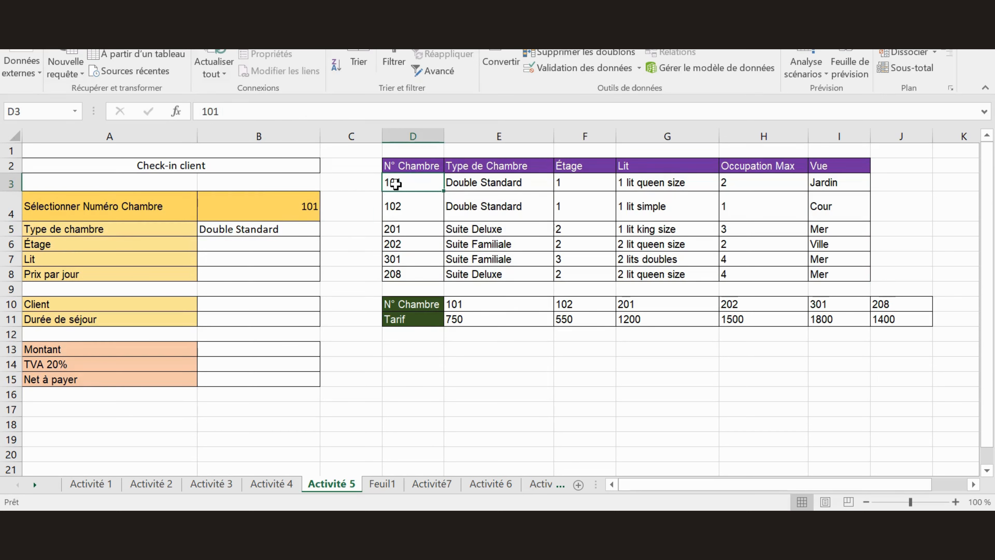
click(397, 208)
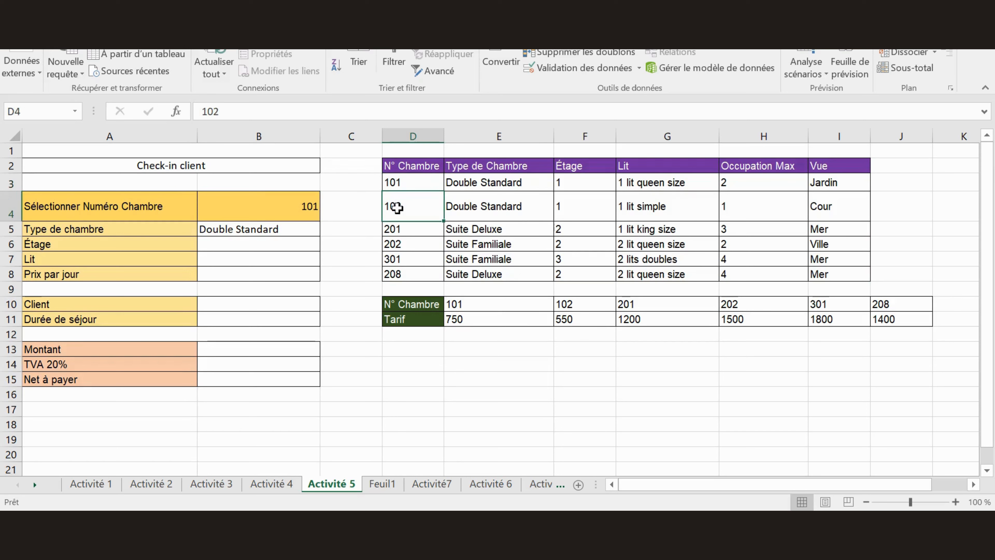
- Test the B5 lookup with room number 103 in B4 and check that number against the table's N° Chambre entries
double_click(290, 210)
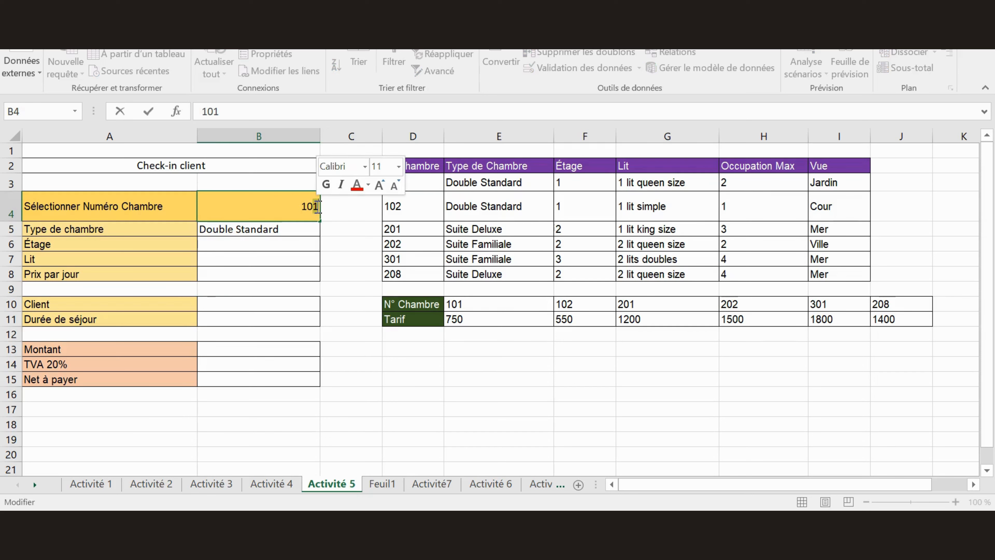
text(3)
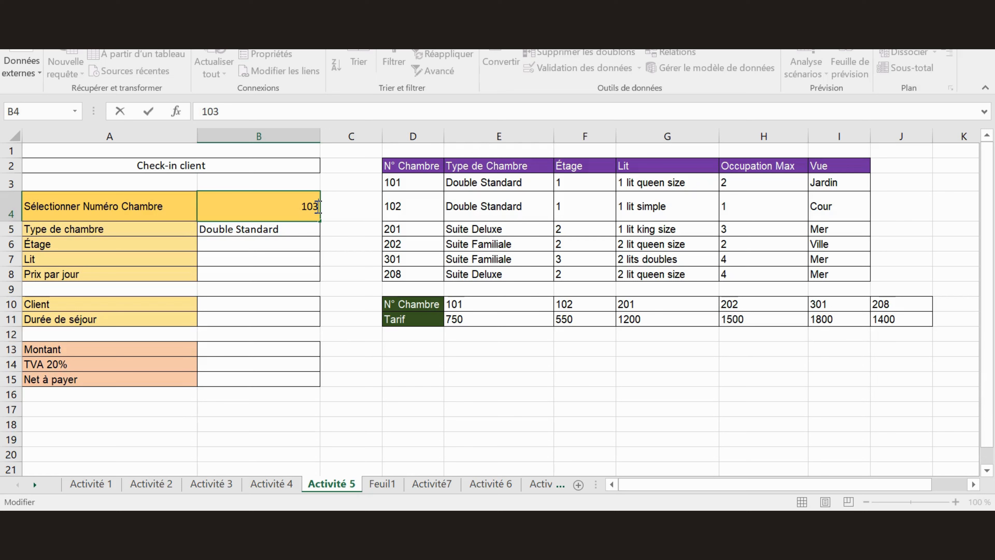
click(286, 232)
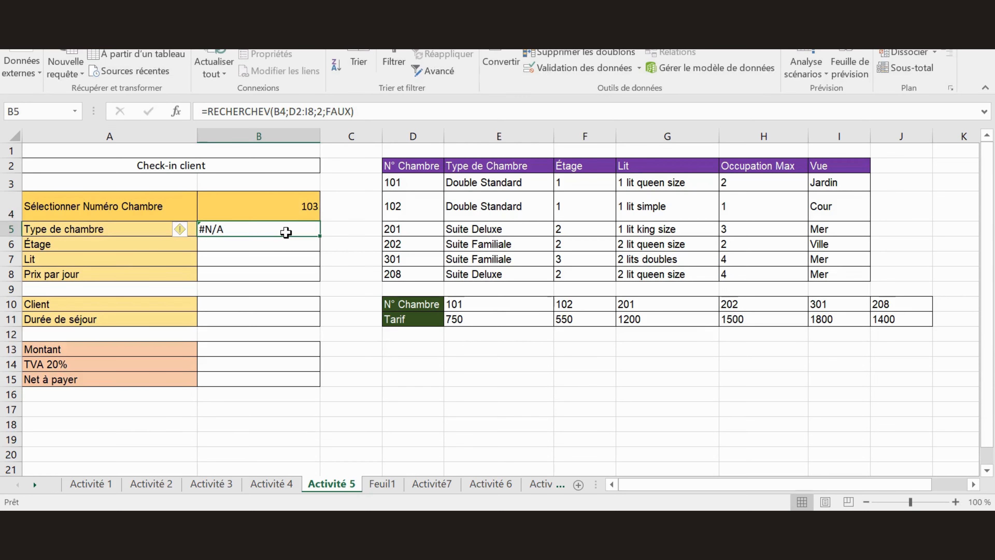
drag(396, 184, 402, 280)
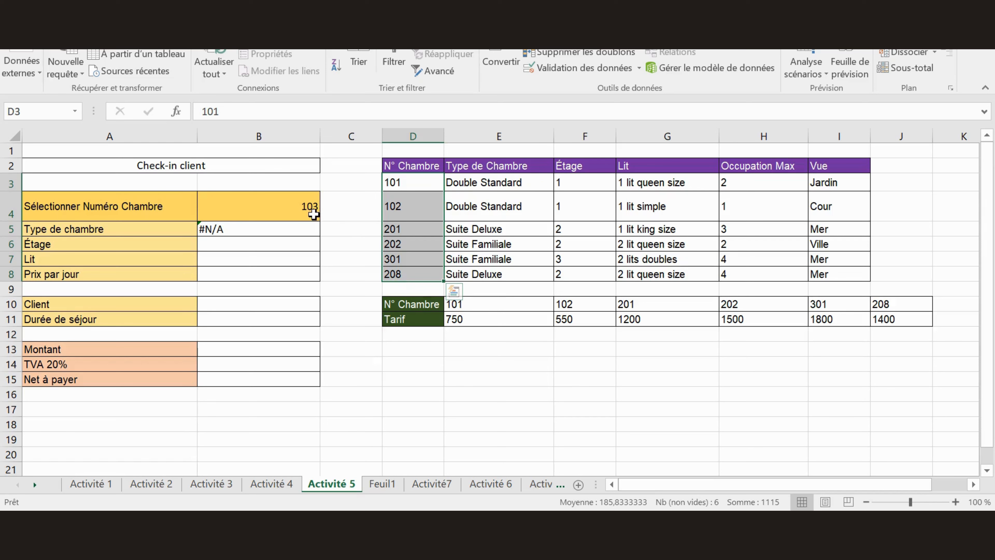
double_click(314, 212)
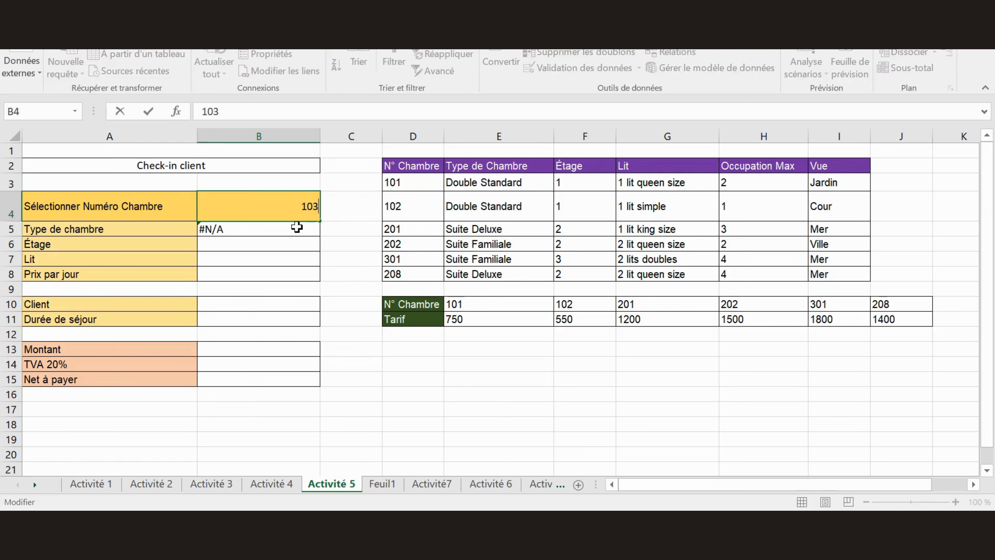
click(295, 225)
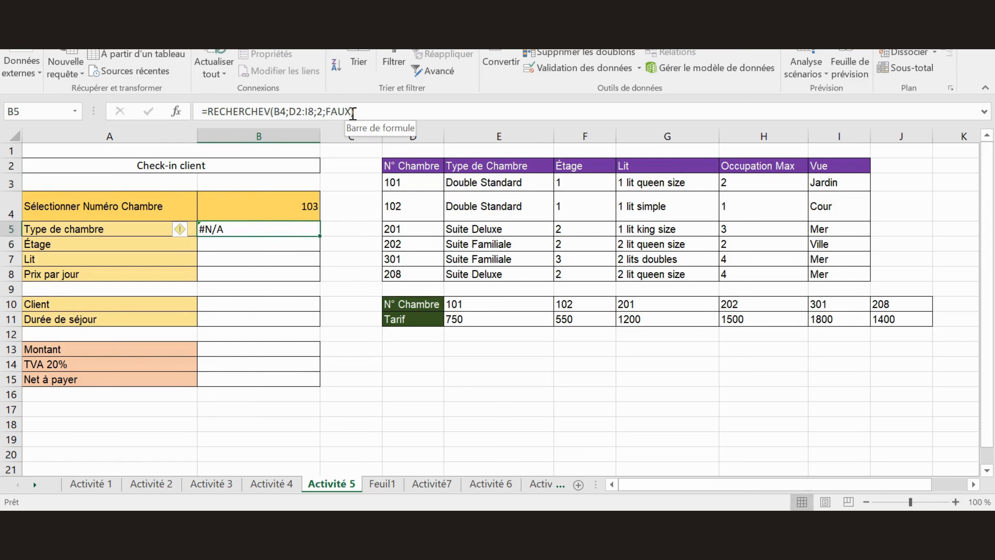
- Change the last argument of the RECHERCHEV formula in B5 to VRAI for an approximate match
drag(352, 112, 326, 114)
text(vrai)
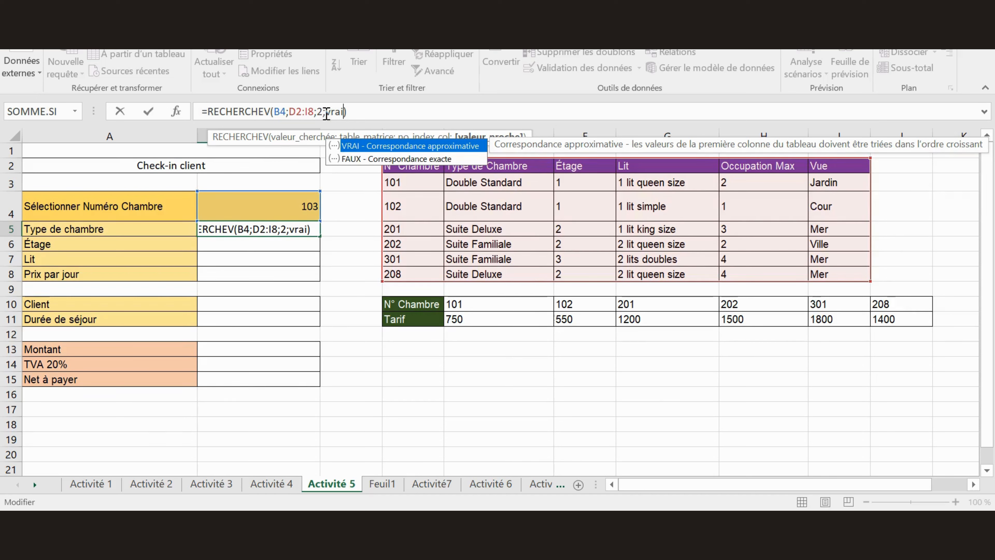
click(326, 112)
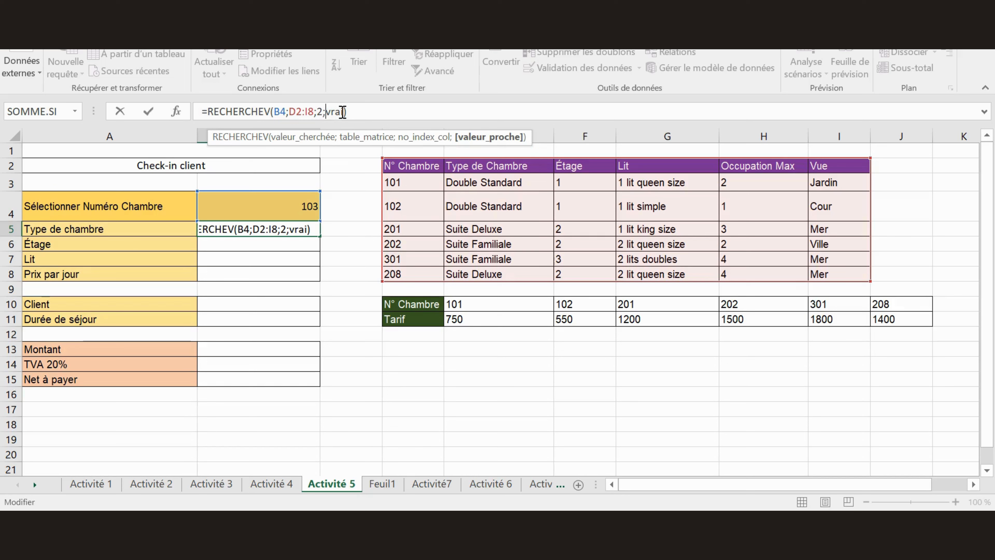
key(Return)
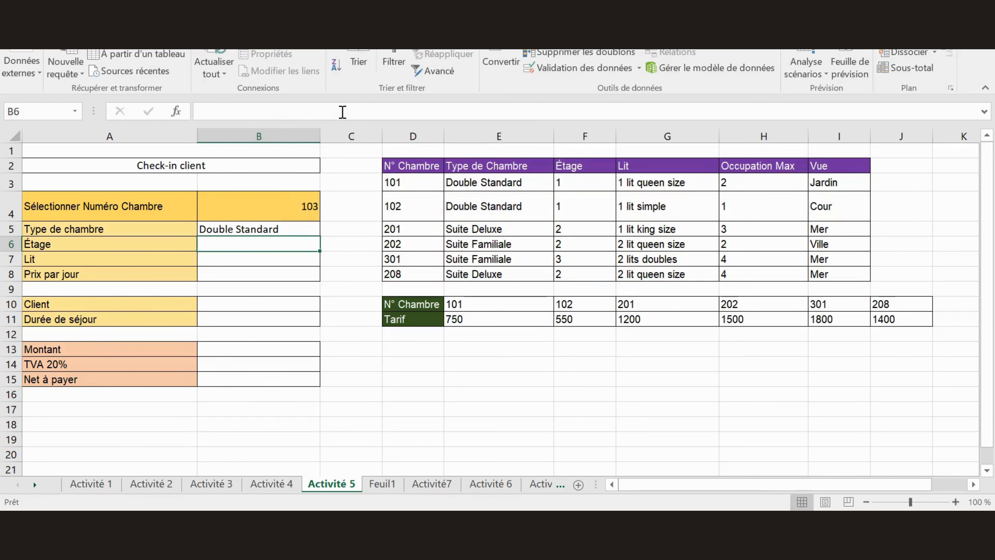
- Review the approximate-match formula in B5 and compare the room number in B4 with the table entry in D4
double_click(276, 227)
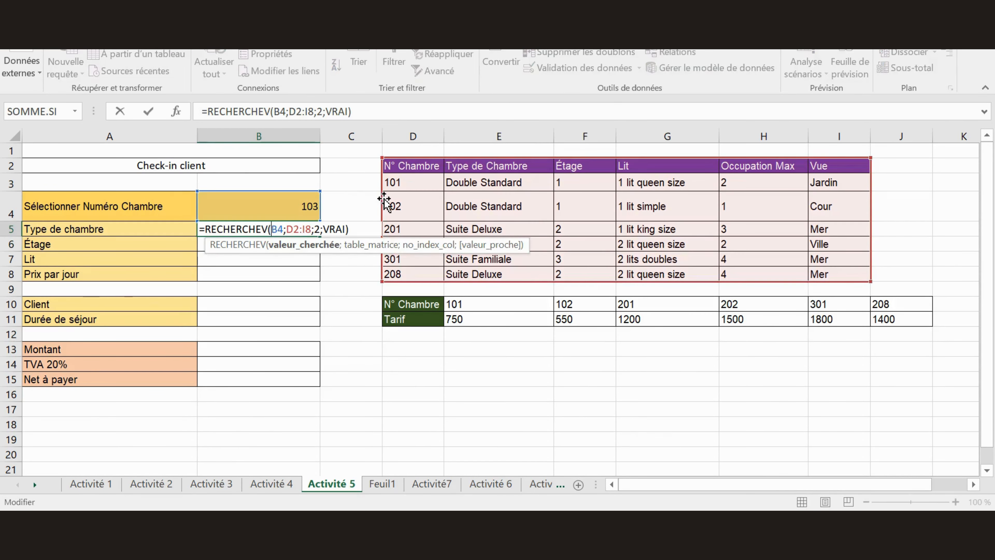
key(Escape)
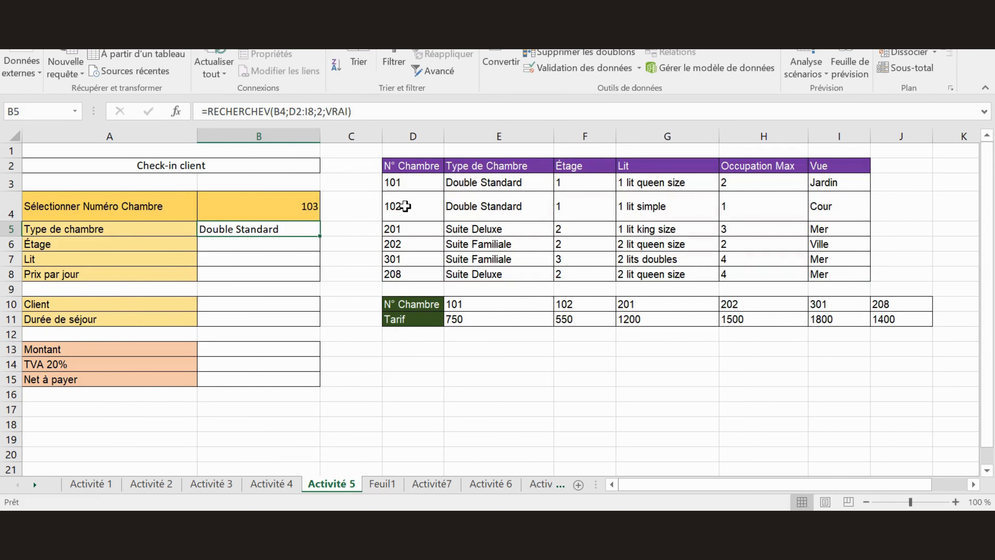
click(406, 206)
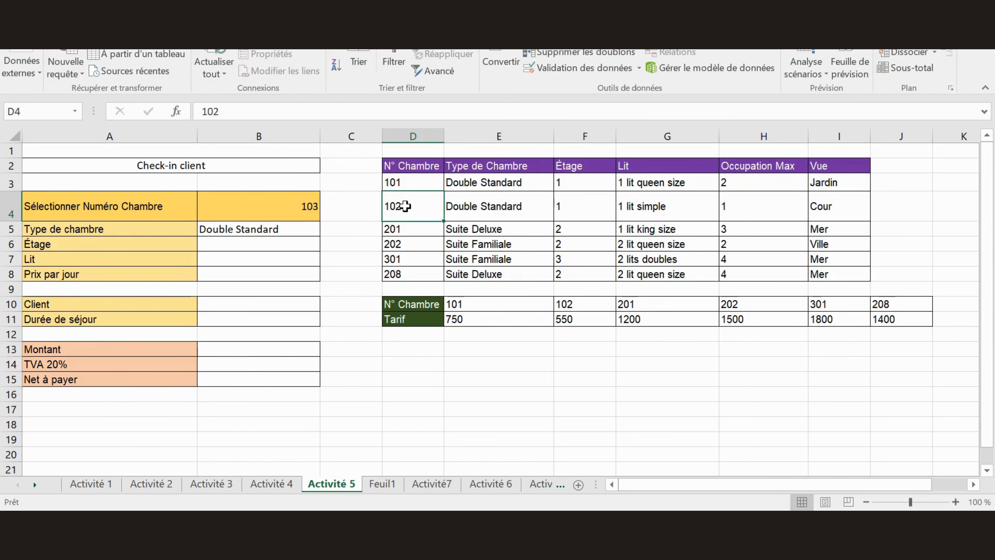
double_click(314, 215)
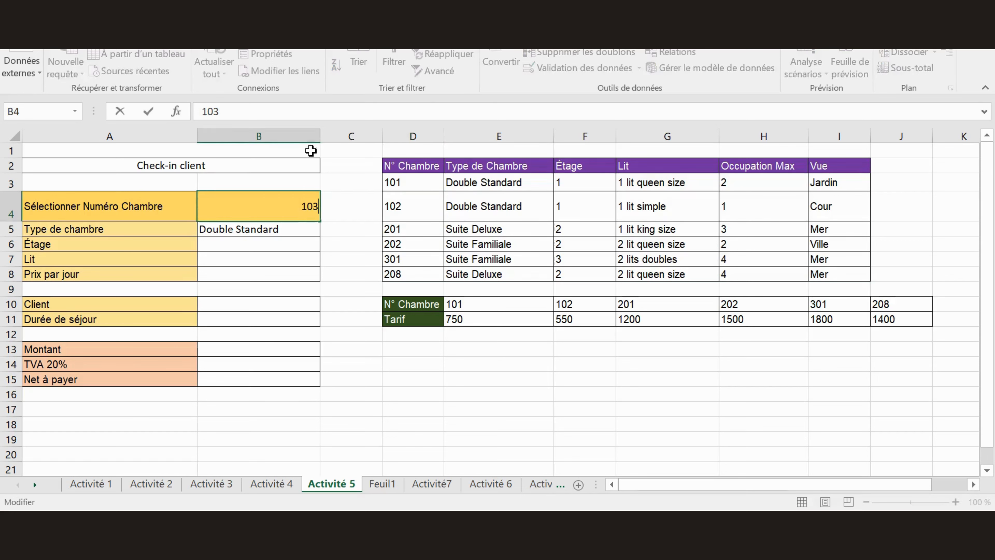
click(271, 227)
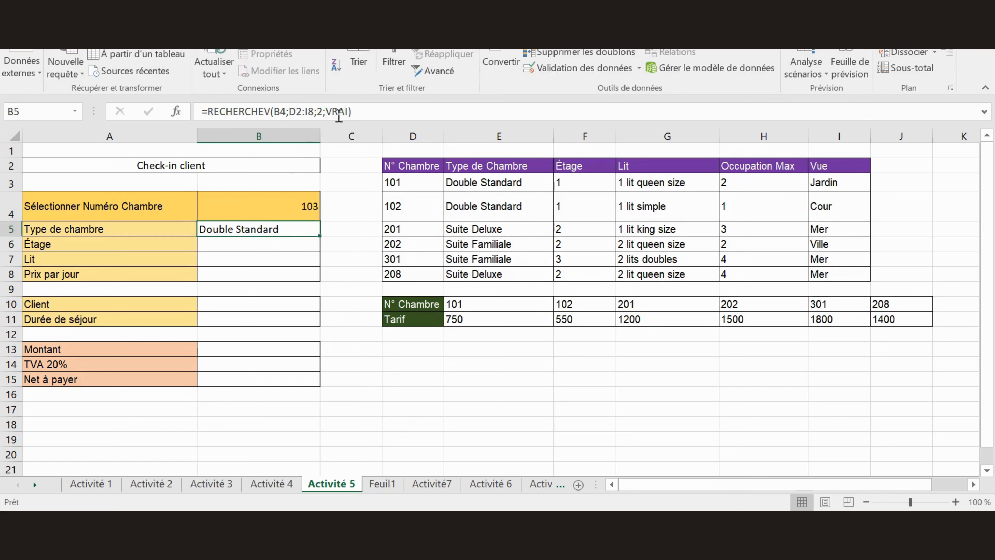
- Set the last argument of the RECHERCHEV formula in B5 to FAUX for an exact match
click(350, 111)
key(BackSpace)
key(BackSpace)
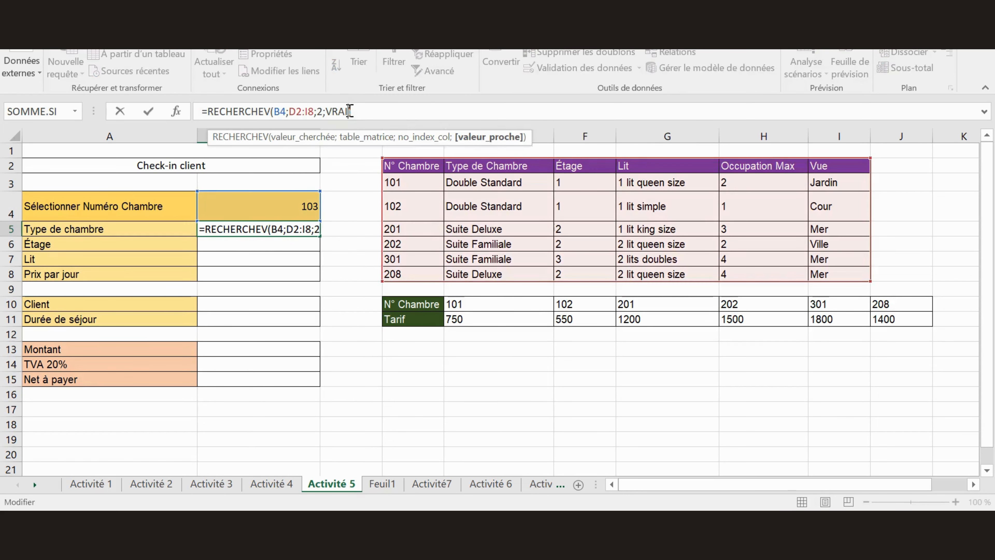
key(BackSpace)
key(BackSpace)
key(BackSpace)
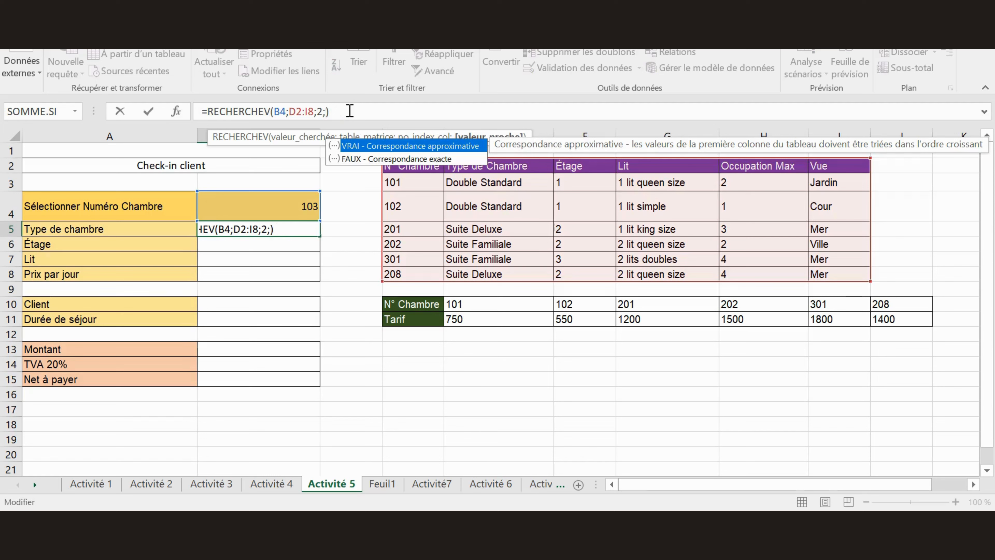
text(faux)
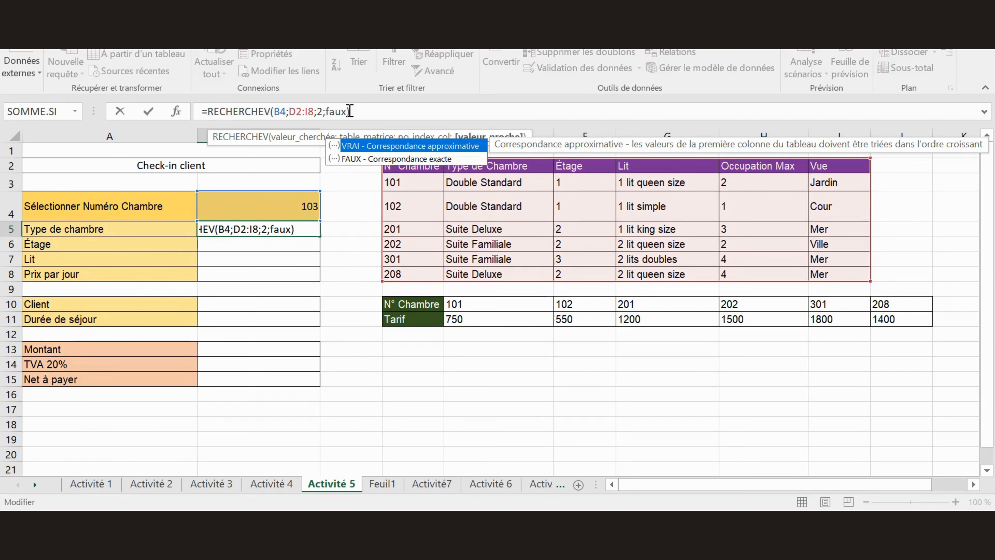
key(Return)
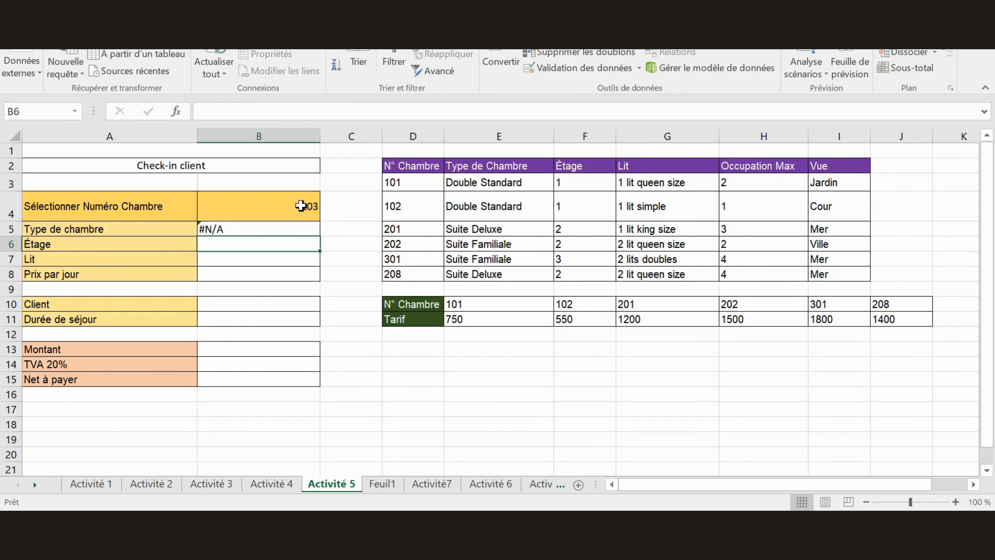
- Set the room number in B4 to 101
click(301, 206)
double_click(311, 206)
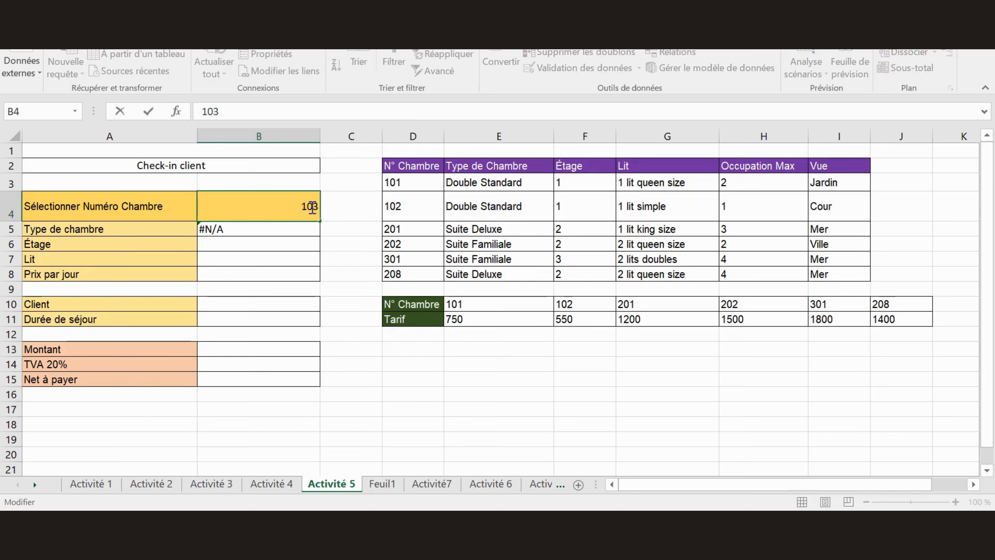
text(1)
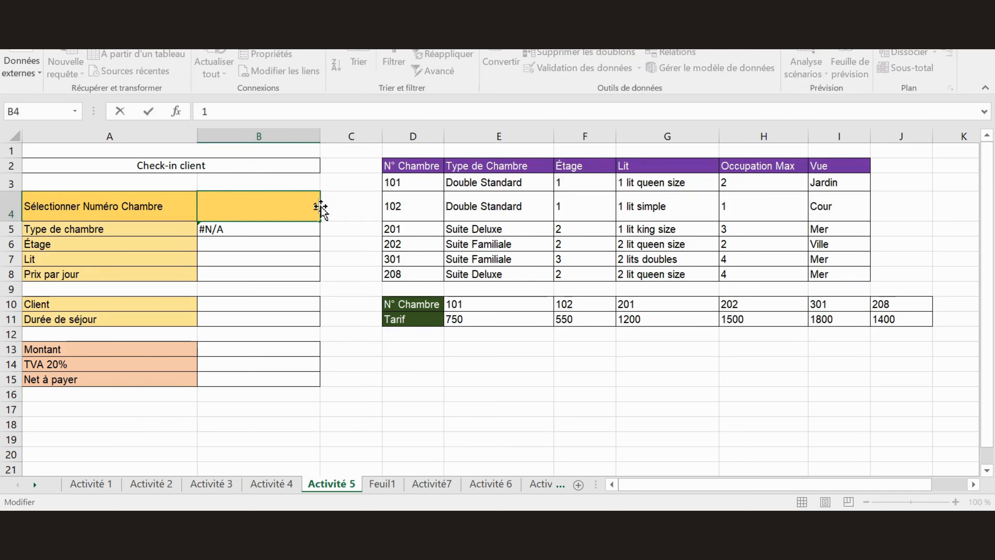
text(01)
key(Return)
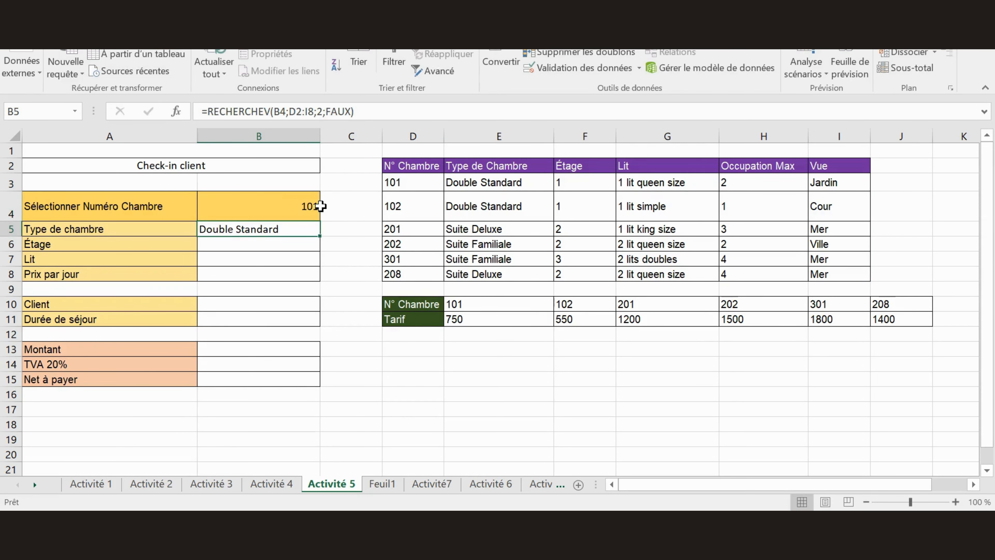
- Switch to the Activité7 sheet and highlight the Tarif de transport table, A1:B7
click(426, 484)
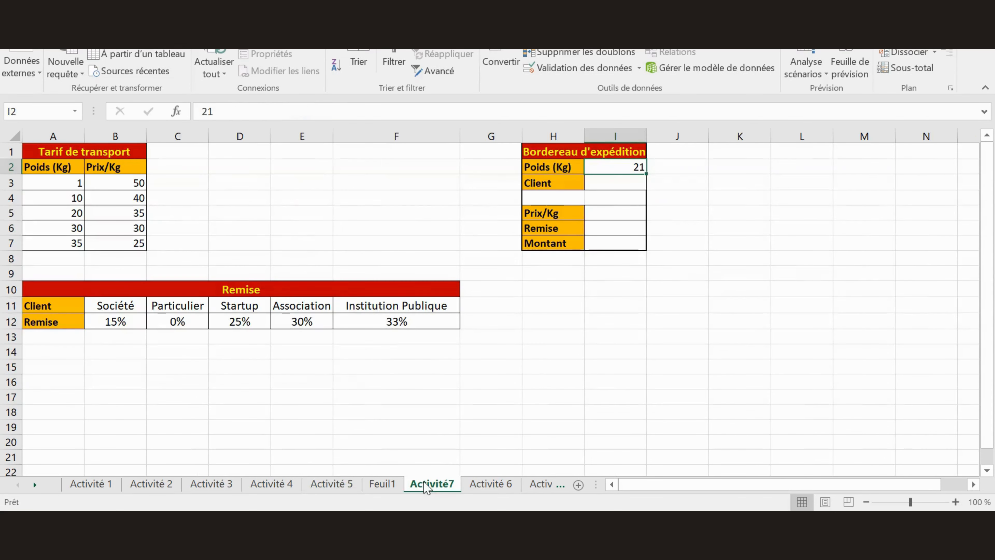
click(222, 252)
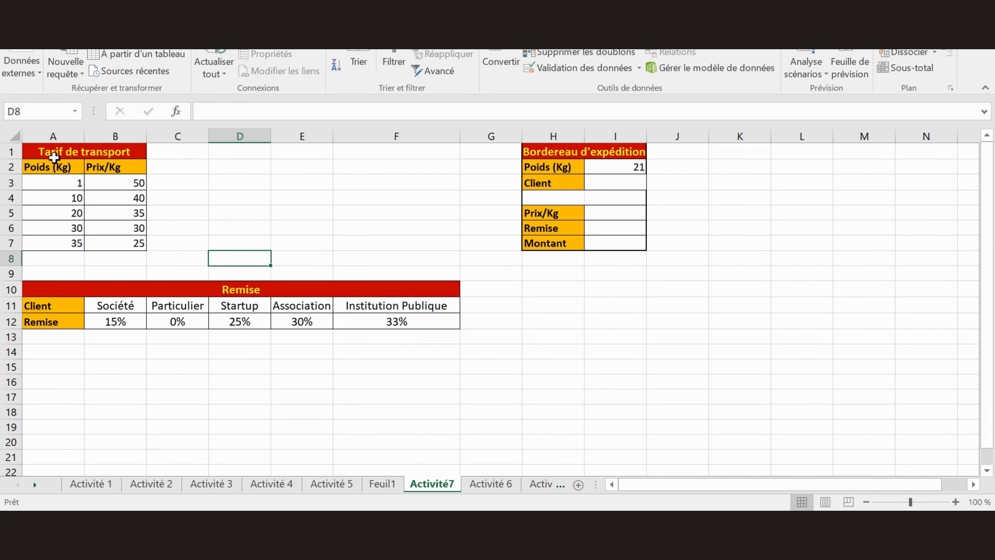
drag(54, 157, 122, 240)
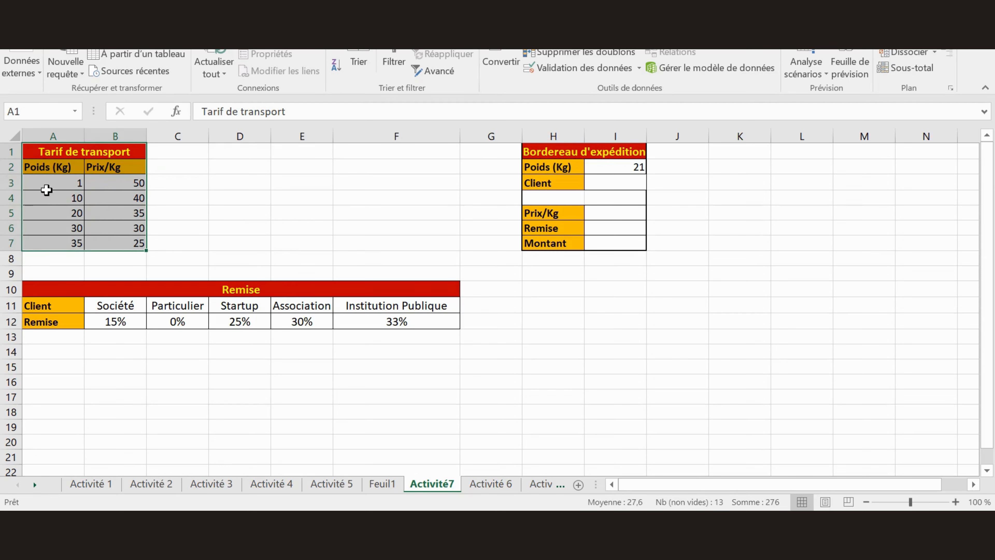
- Examine the Poids (Kg) tiers in A3 to A5 of the Tarif de transport table with their matching Prix/Kg values
click(46, 189)
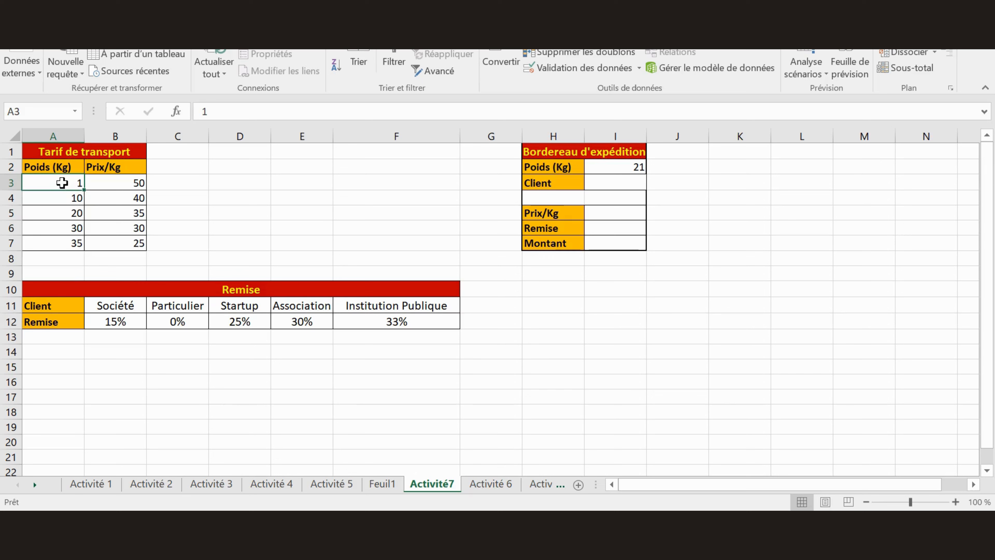
click(106, 186)
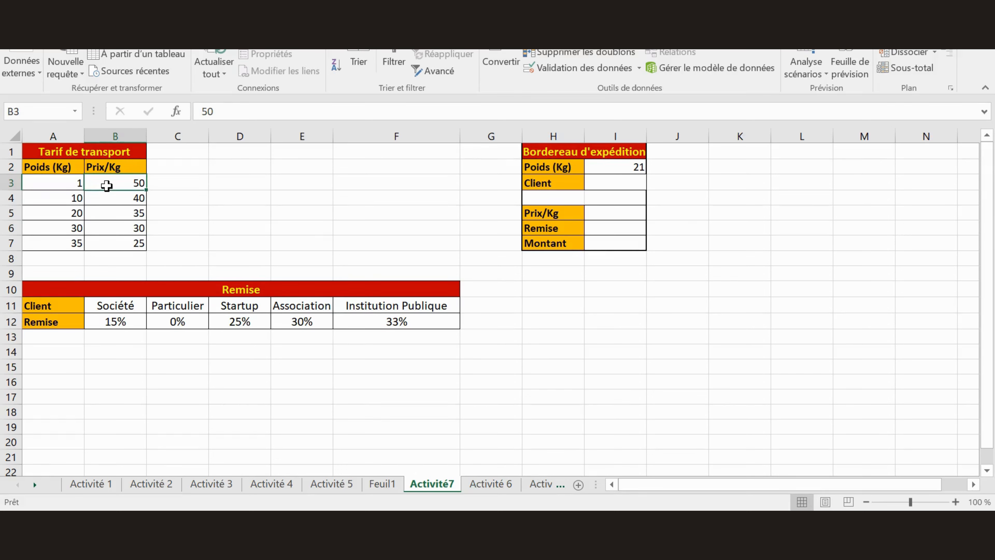
click(66, 196)
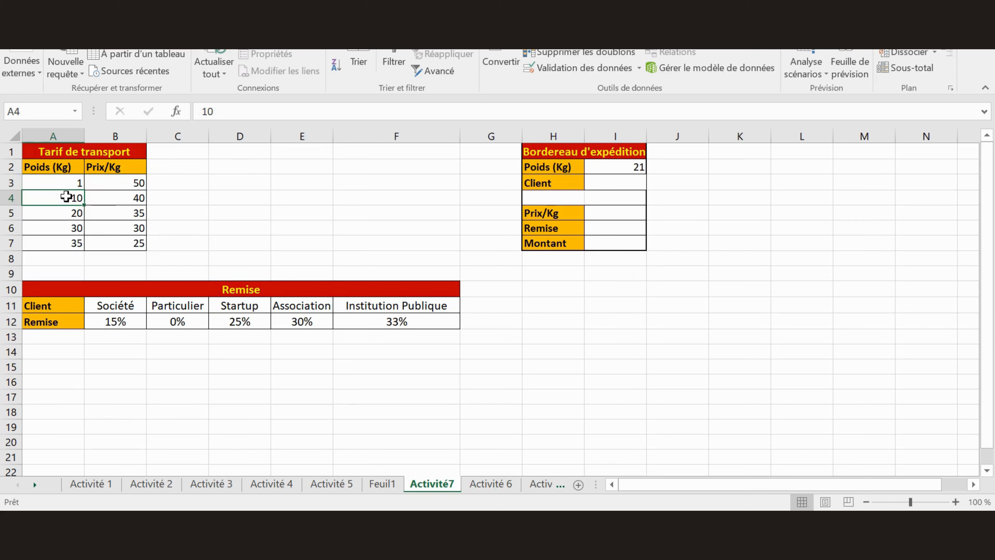
click(116, 201)
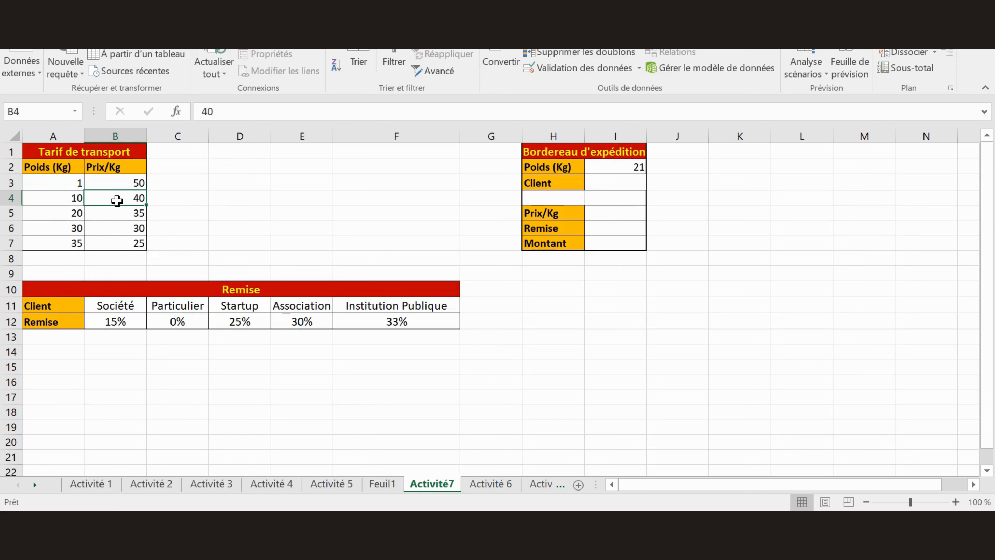
click(58, 214)
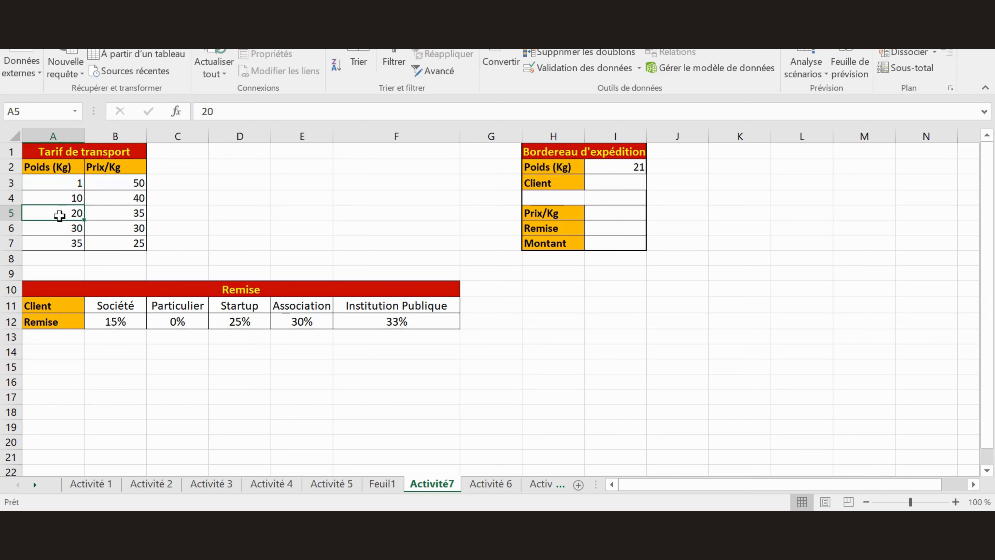
click(135, 228)
drag(140, 226, 132, 210)
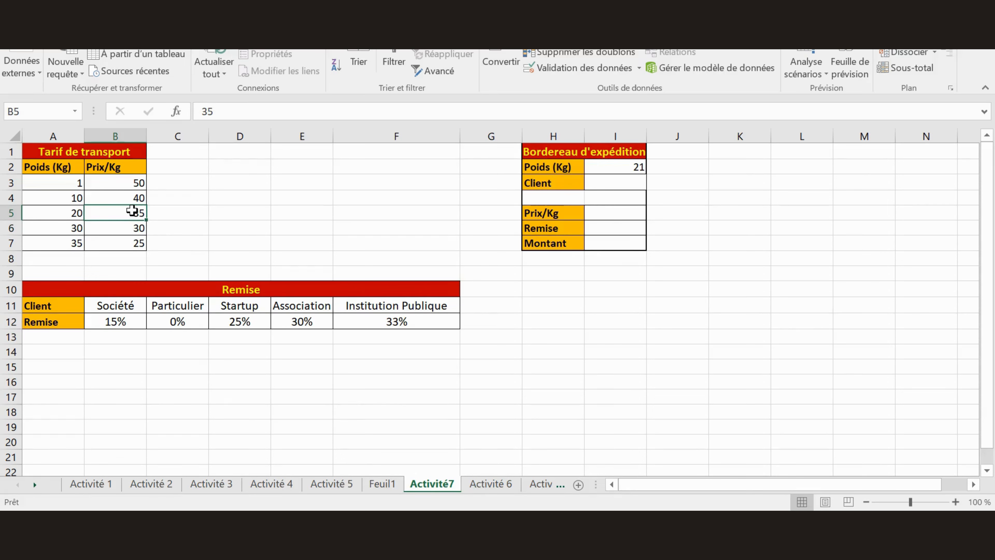
click(248, 197)
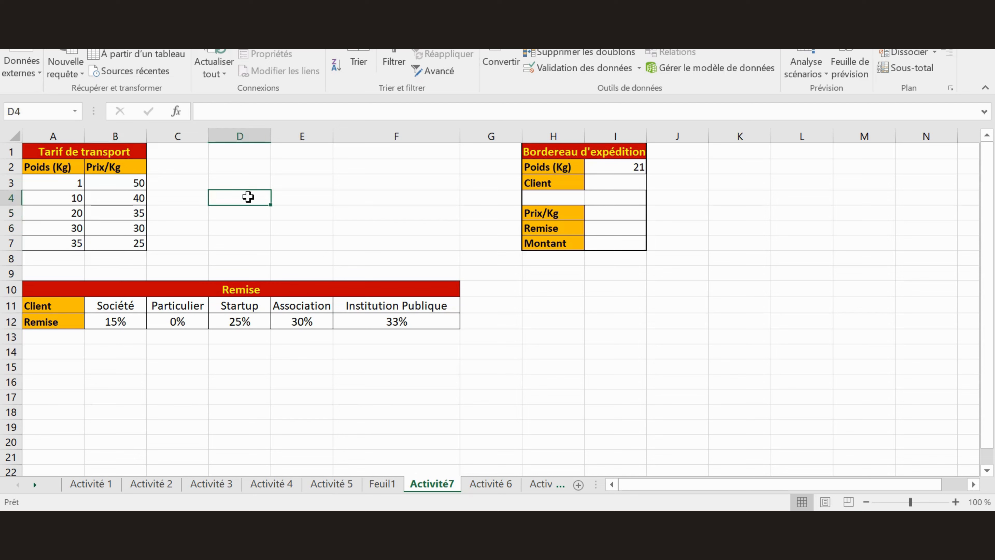
- Enter the client's name in cell I3 of the Bordereau d'expédition
click(608, 168)
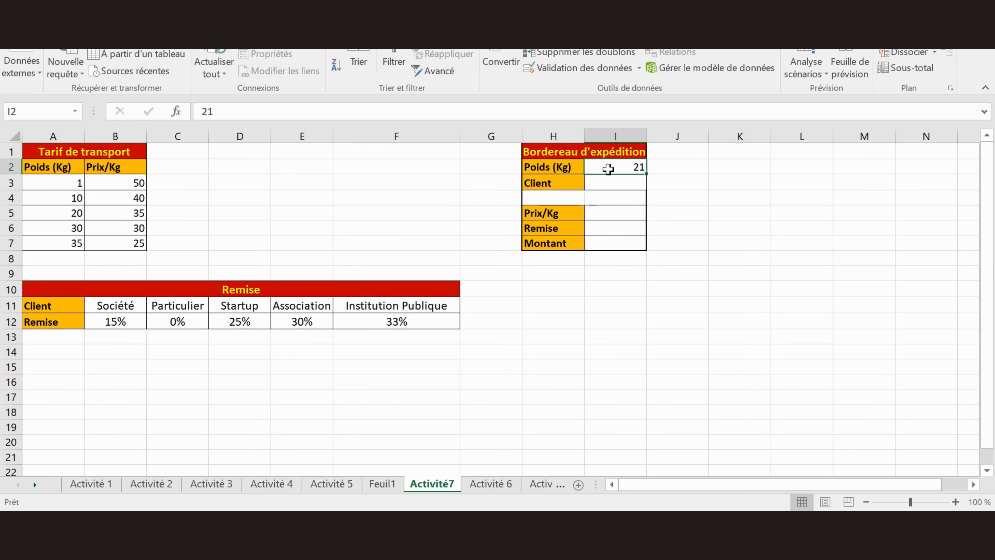
click(608, 190)
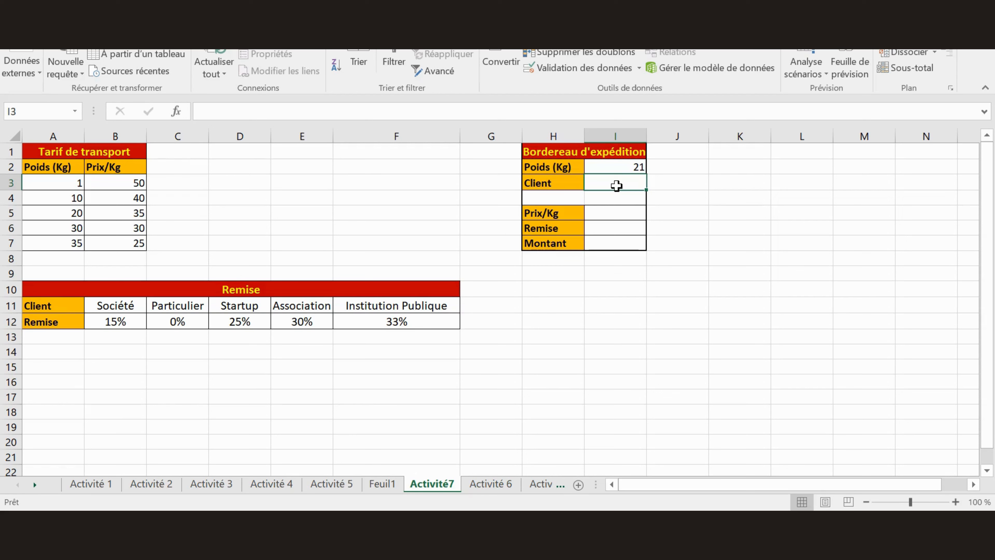
text(ahmed)
- Set the Poids (Kg) in cell I2 of the Bordereau d'expédition to 20
click(613, 167)
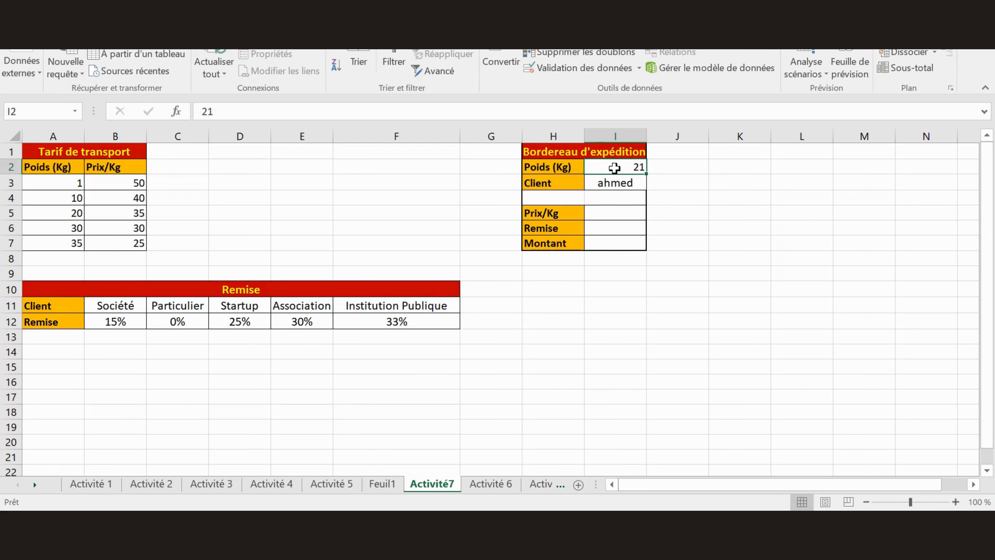
double_click(615, 168)
drag(616, 168, 671, 168)
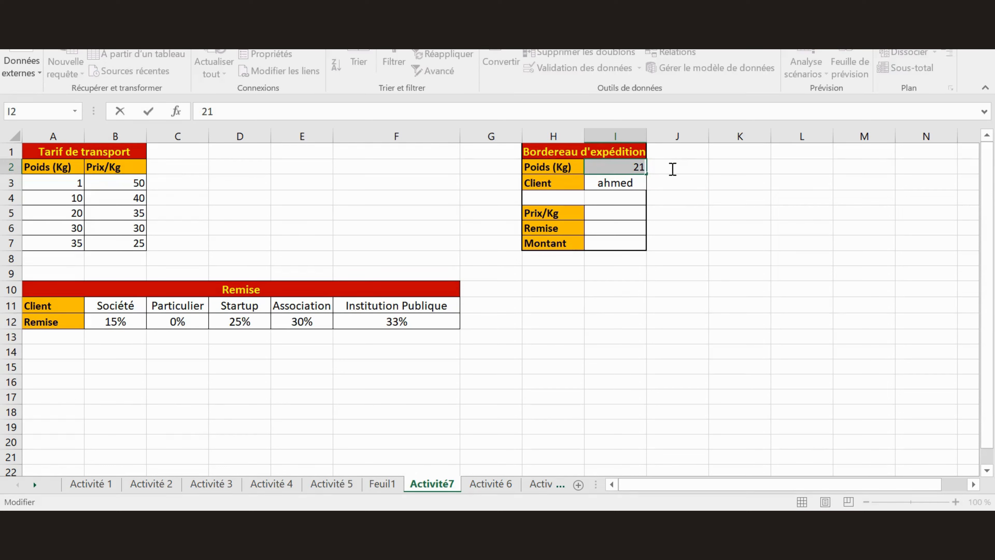
text(20)
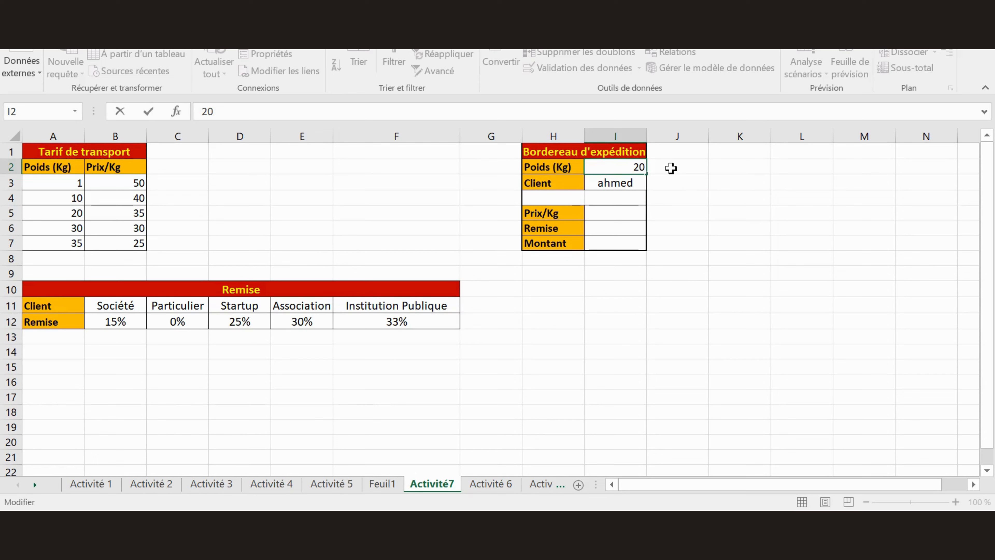
click(666, 195)
- Start a RECHERCHEV formula in the Prix/Kg cell I5, with the weight in I2 as the lookup value
click(628, 214)
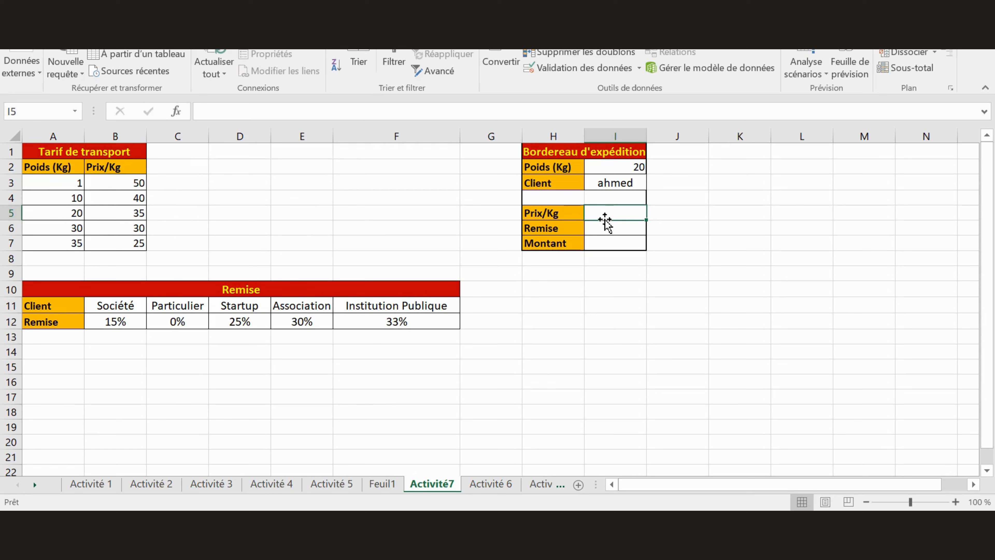
drag(63, 182, 56, 254)
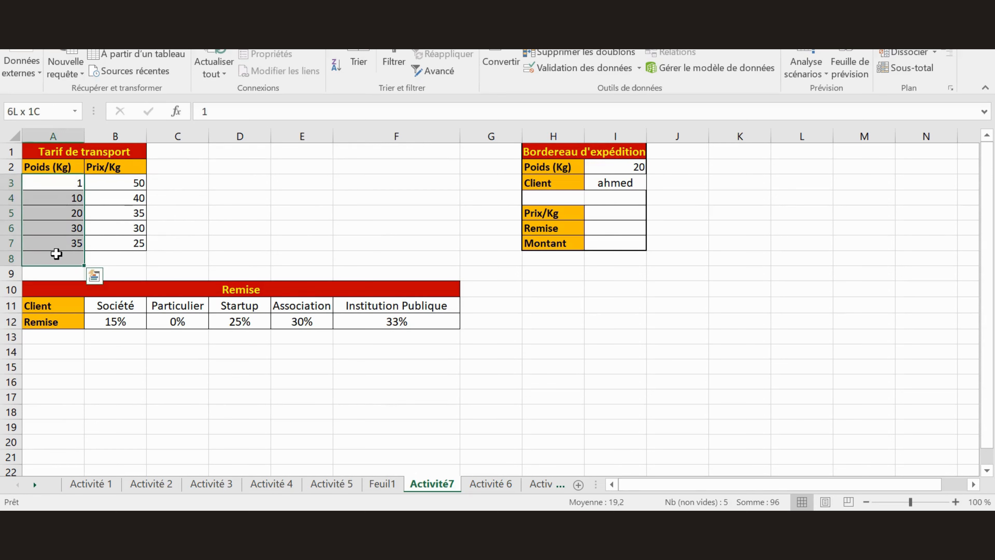
click(612, 168)
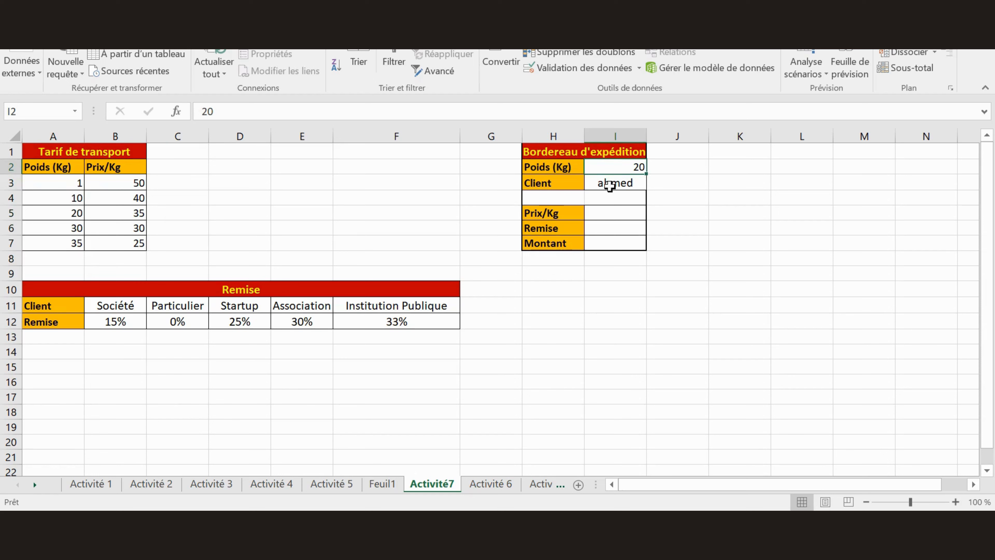
double_click(600, 214)
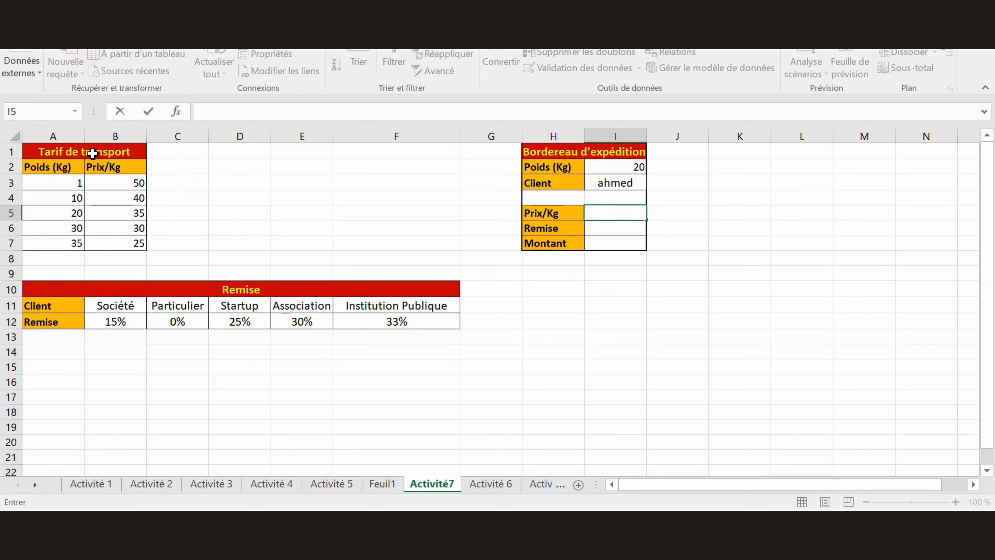
click(235, 108)
text(=)
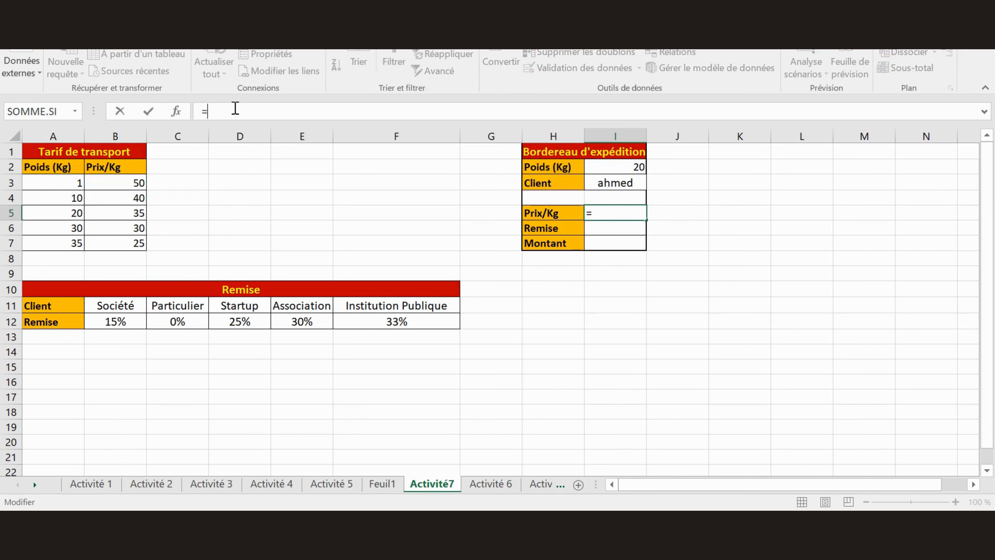
text(rech)
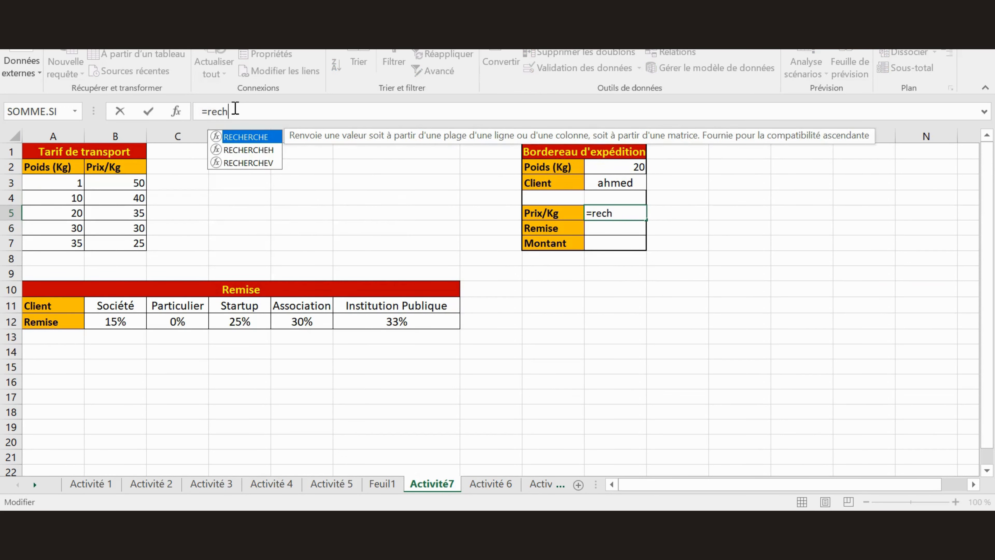
key(Down)
key(Down)
key(Tab)
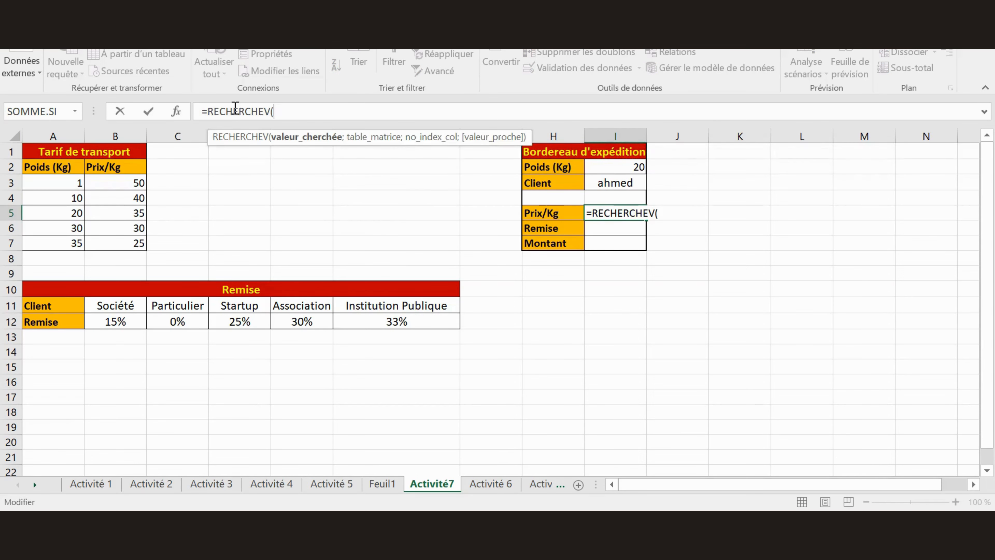
click(614, 168)
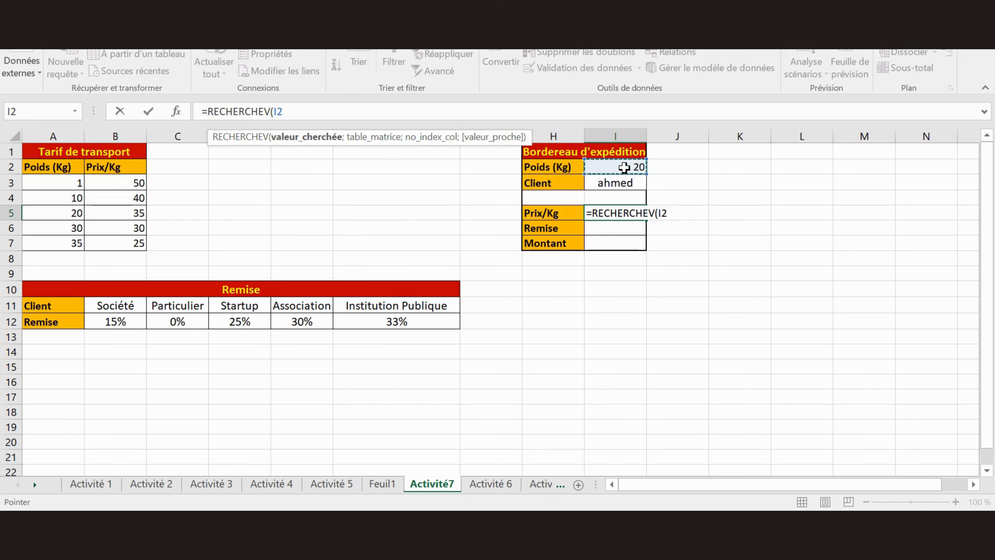
text(;)
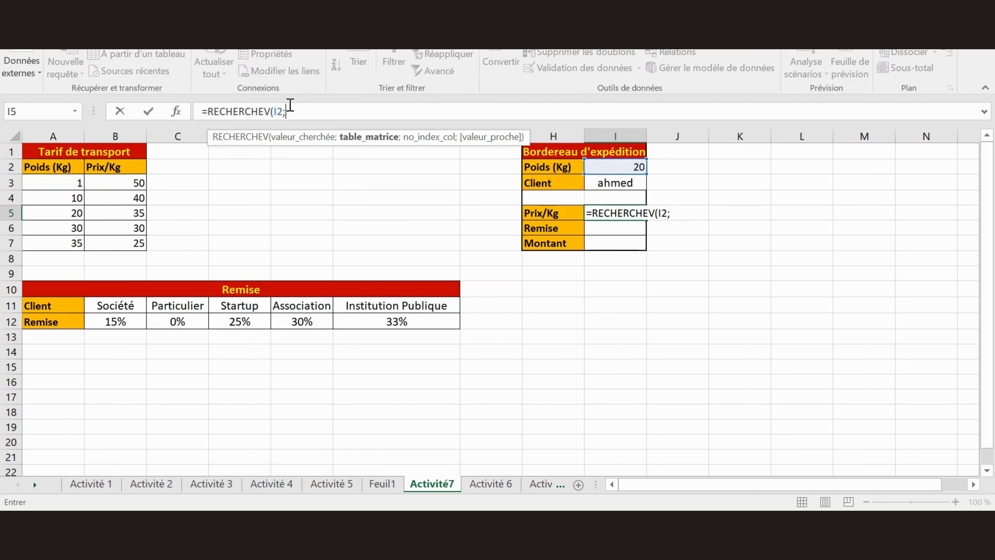
- Complete the Prix/Kg formula with table A1:B7, column 2 and FAUX, and check it against the 20 kg row of the Tarif de transport
drag(44, 149, 127, 249)
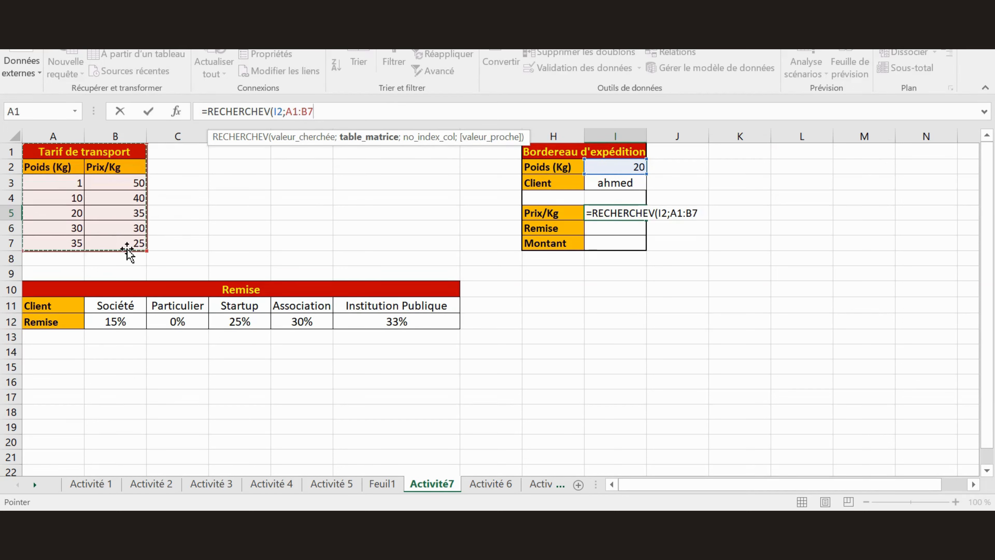
text(;)
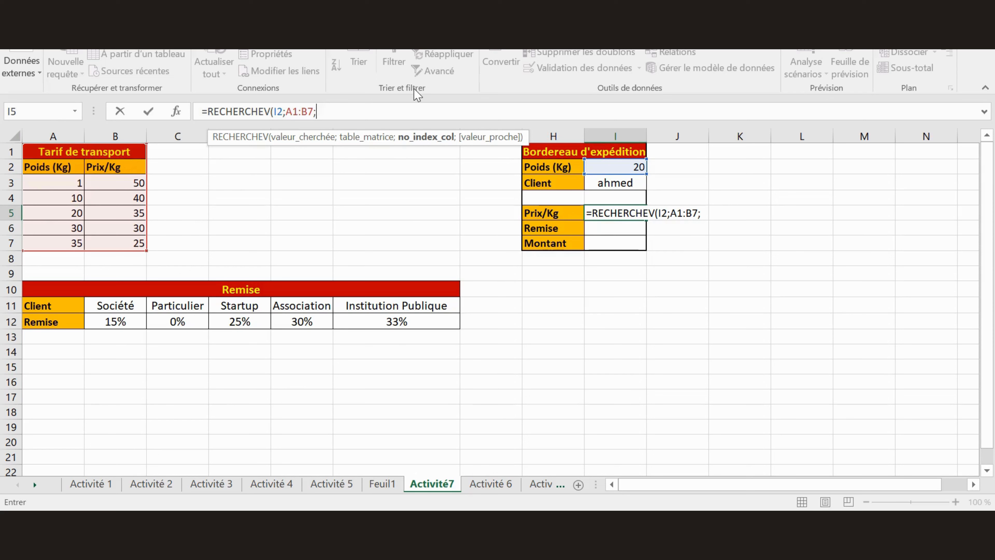
text(2;)
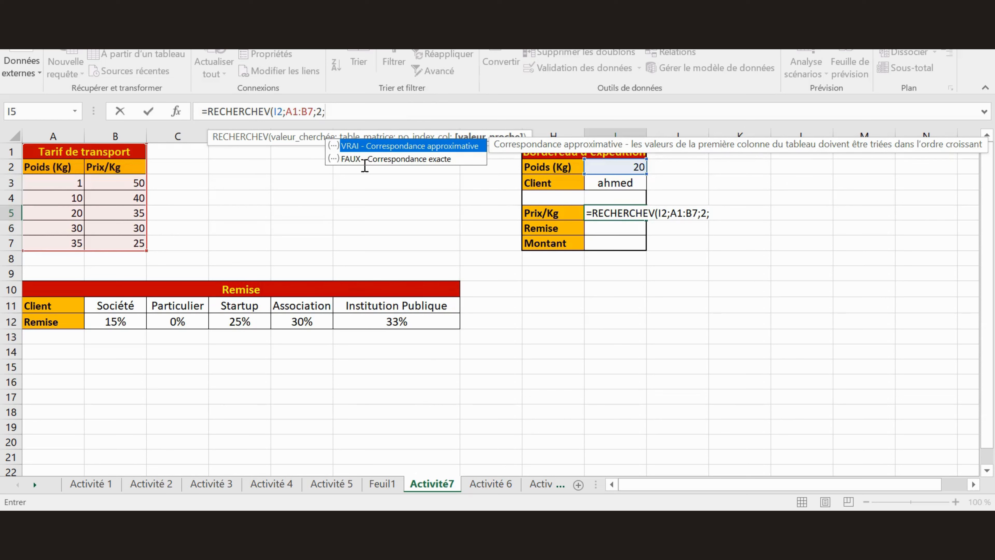
text(faux))
key(Return)
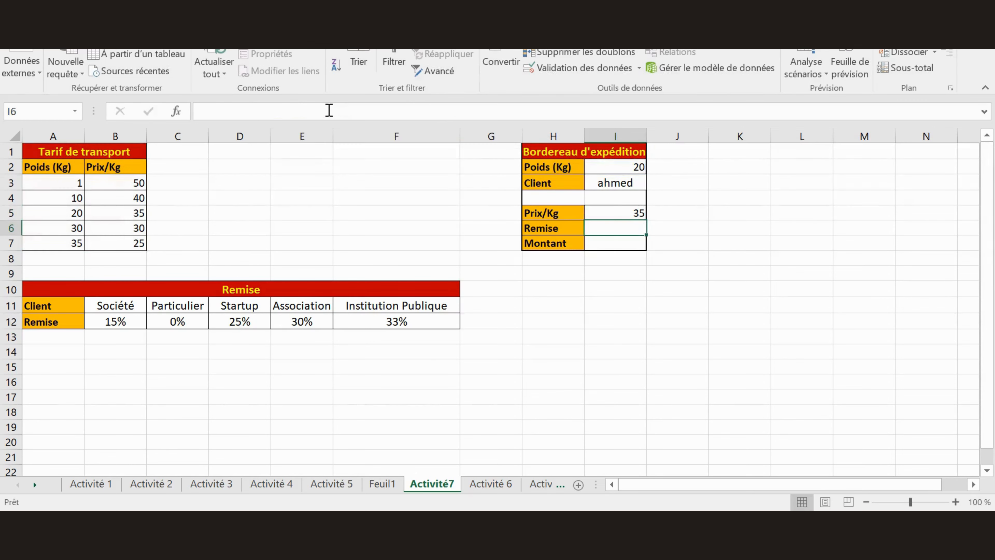
click(639, 214)
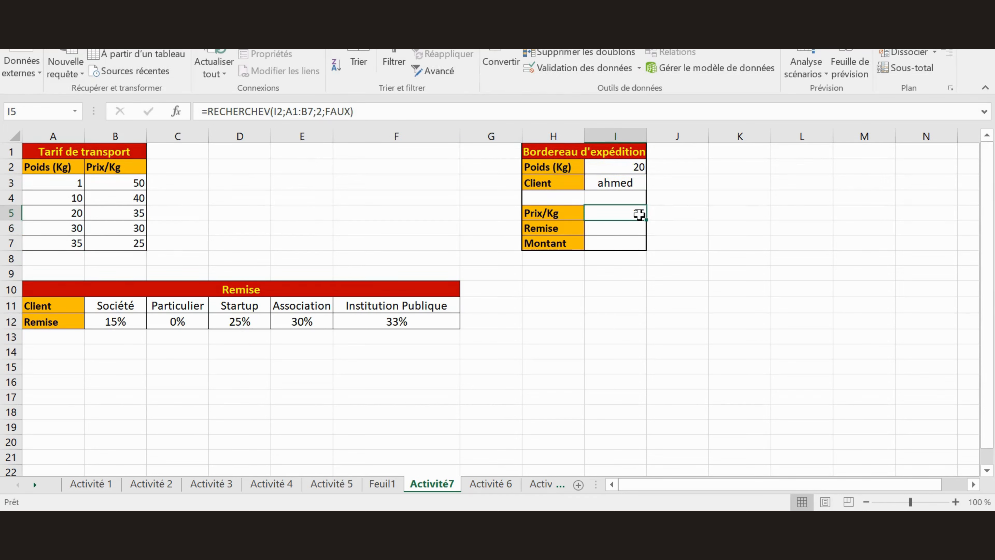
click(53, 211)
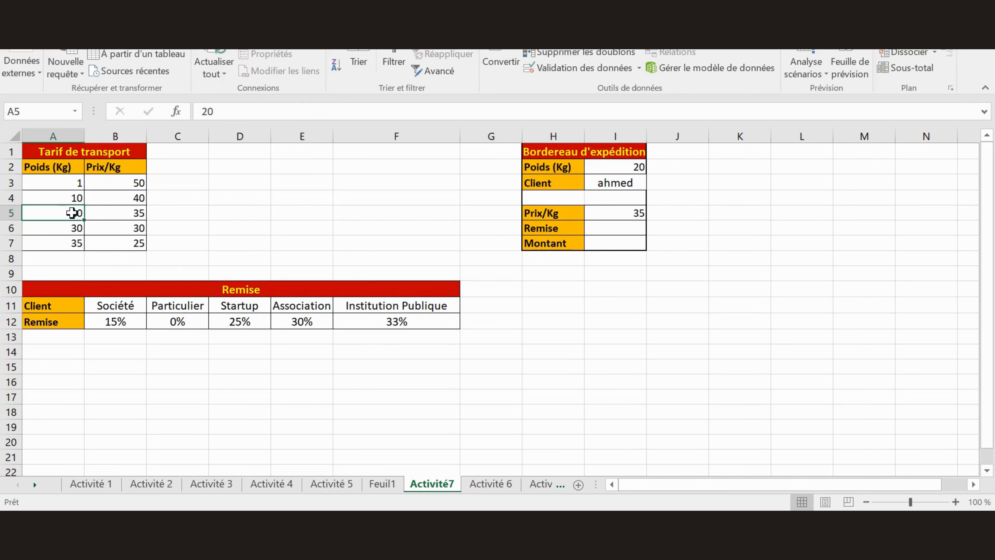
click(114, 213)
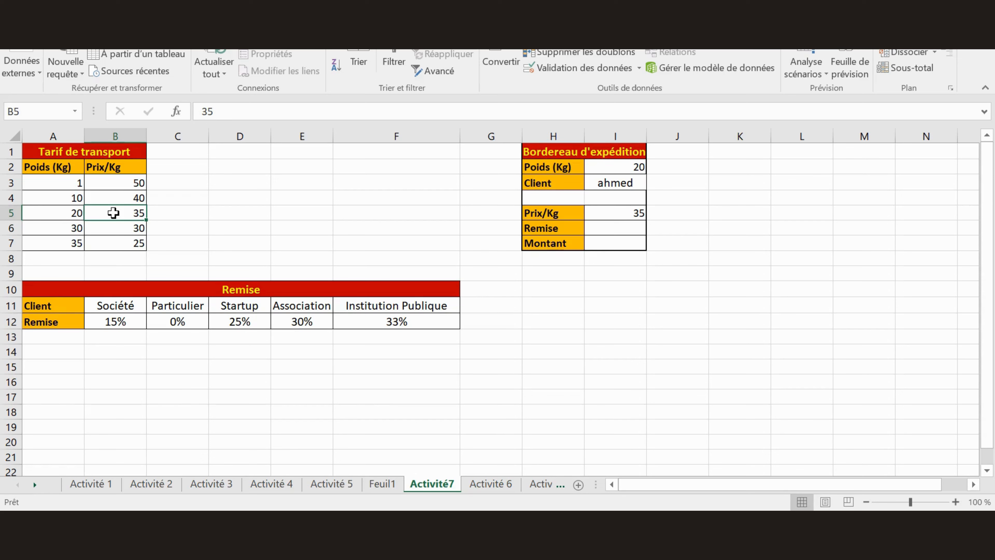
- Set the Poids (Kg) in I2 to 5, a weight missing from the tiers in A3:A7
drag(64, 183, 60, 243)
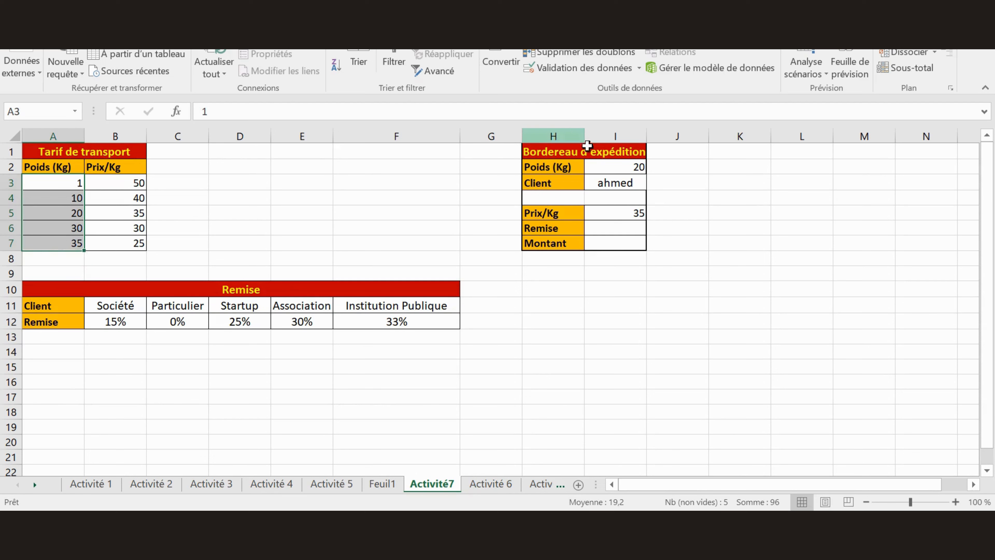
double_click(622, 164)
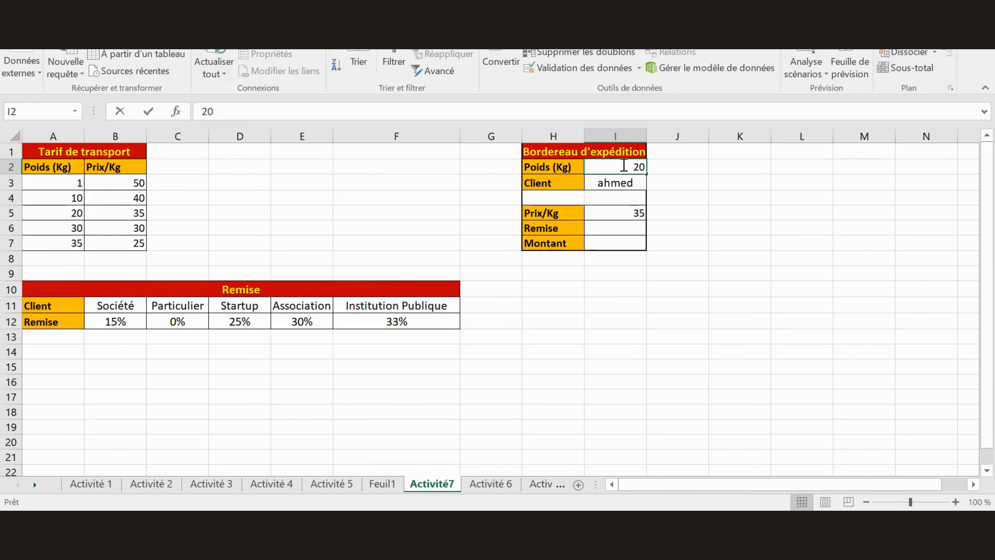
double_click(649, 166)
text(5)
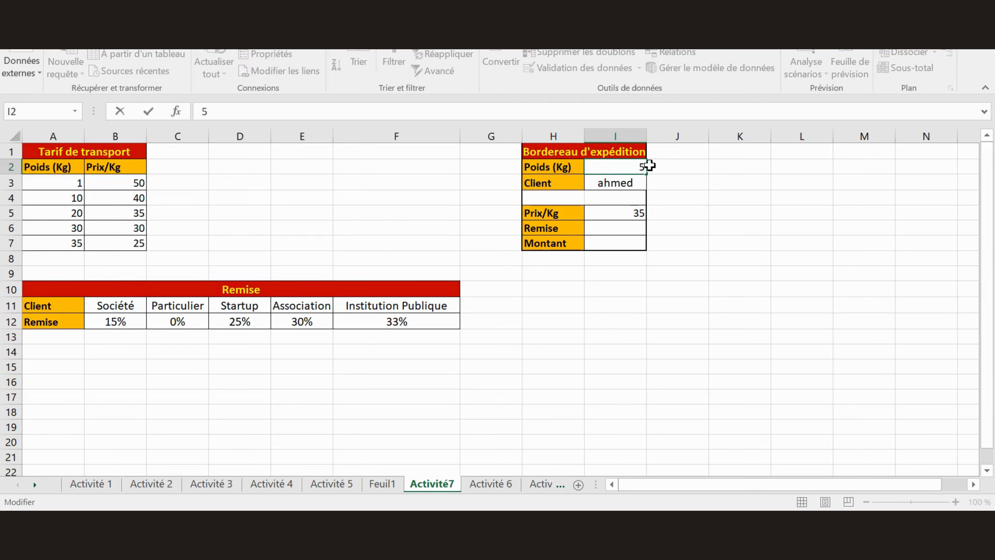
key(Return)
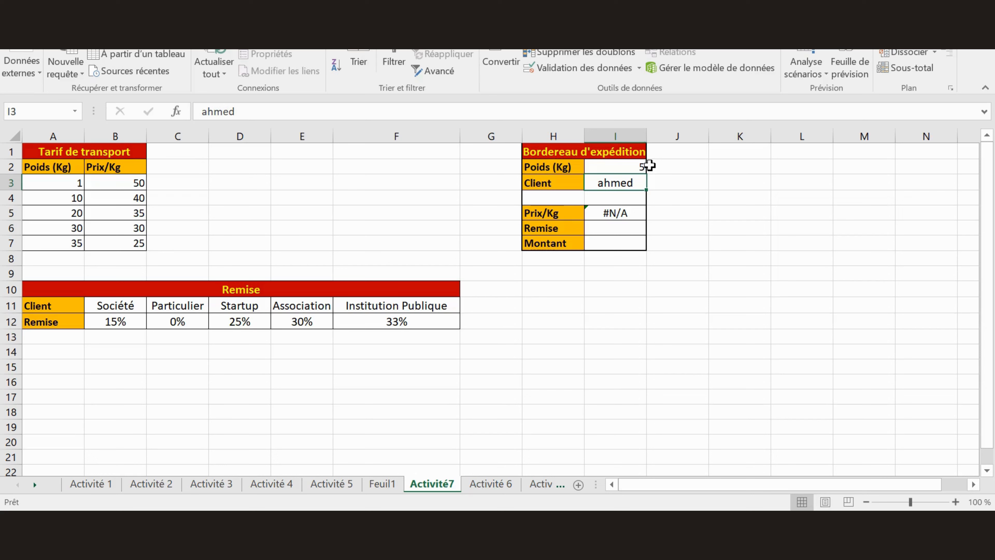
- Change the last argument of the RECHERCHEV formula in I5 to VRAI for an approximate match, and compare with the tier in A3
click(635, 167)
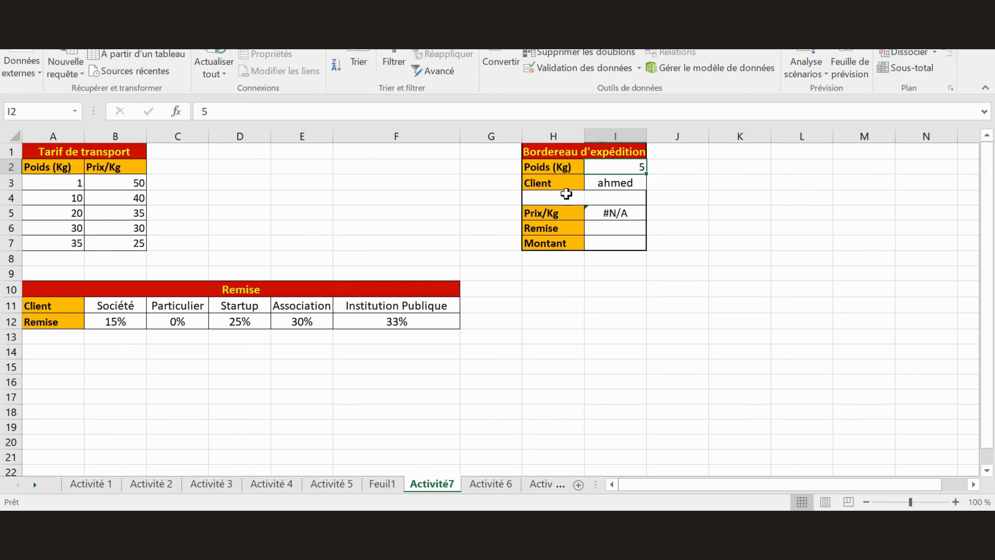
click(607, 212)
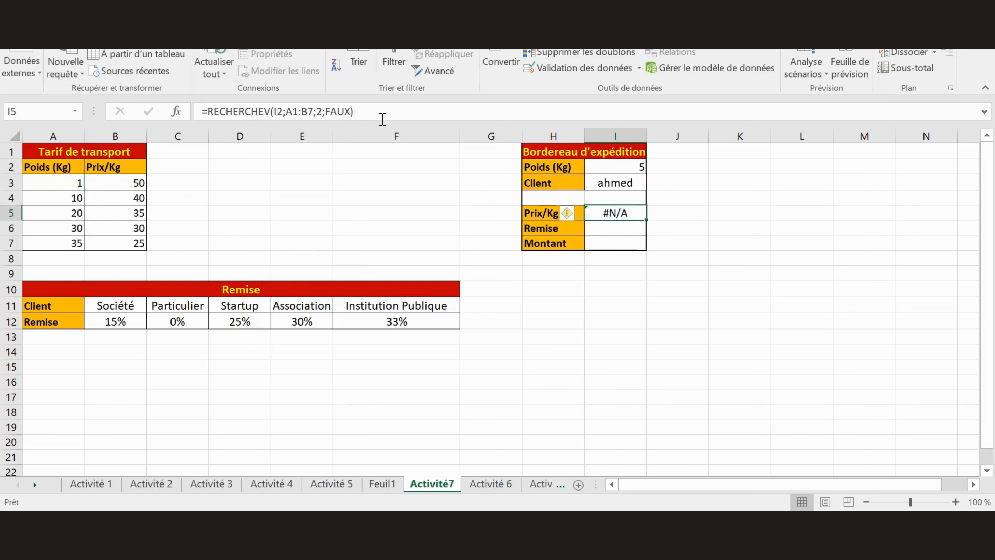
drag(351, 111, 328, 110)
text(vrai)
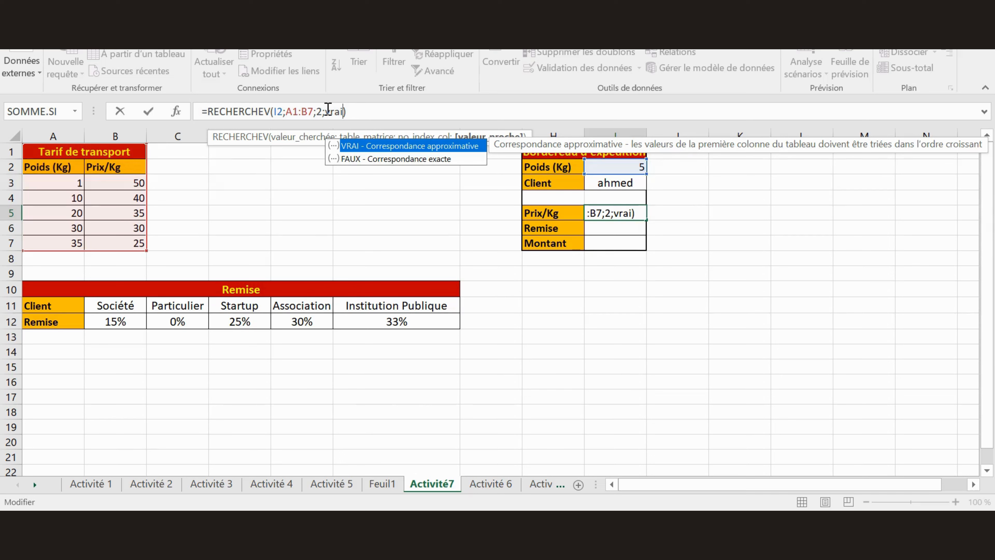
key(Return)
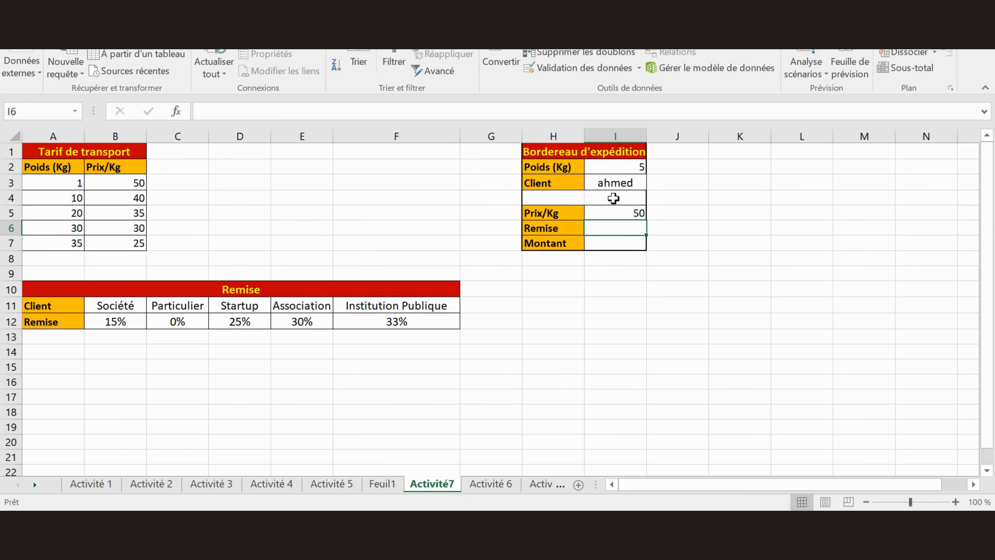
click(612, 208)
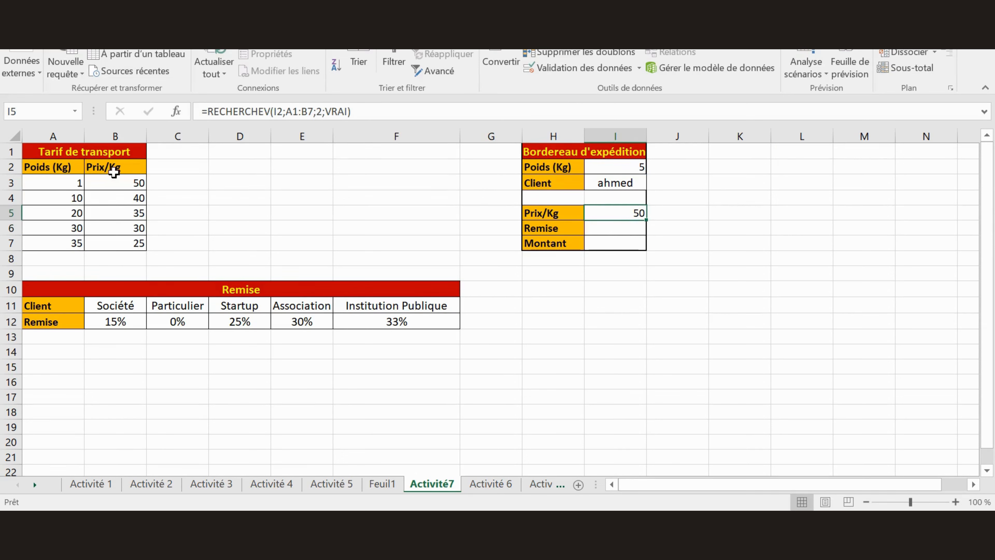
click(72, 182)
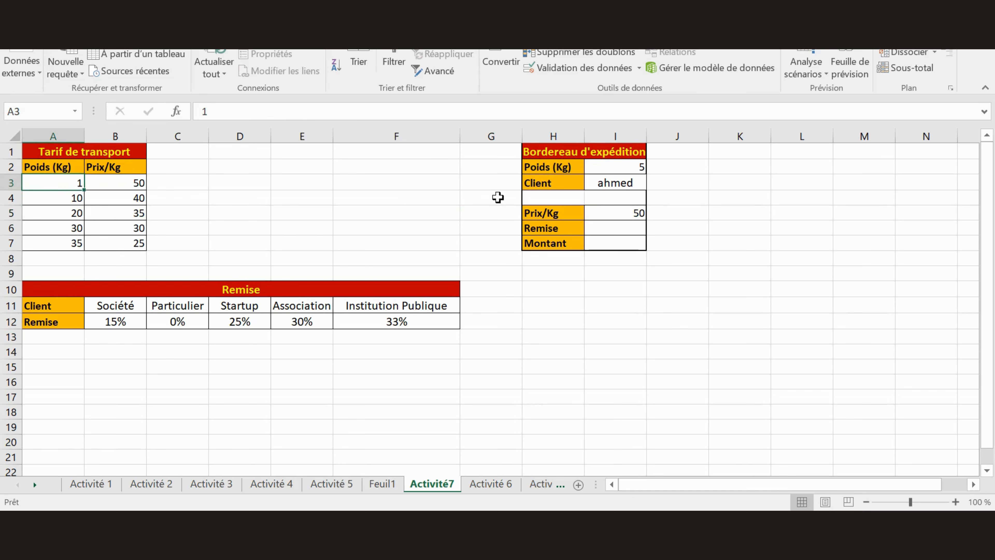
- Set the Poids (Kg) in I2 to 23 and check the Prix/Kg against row 5 of the Tarif de transport
click(644, 166)
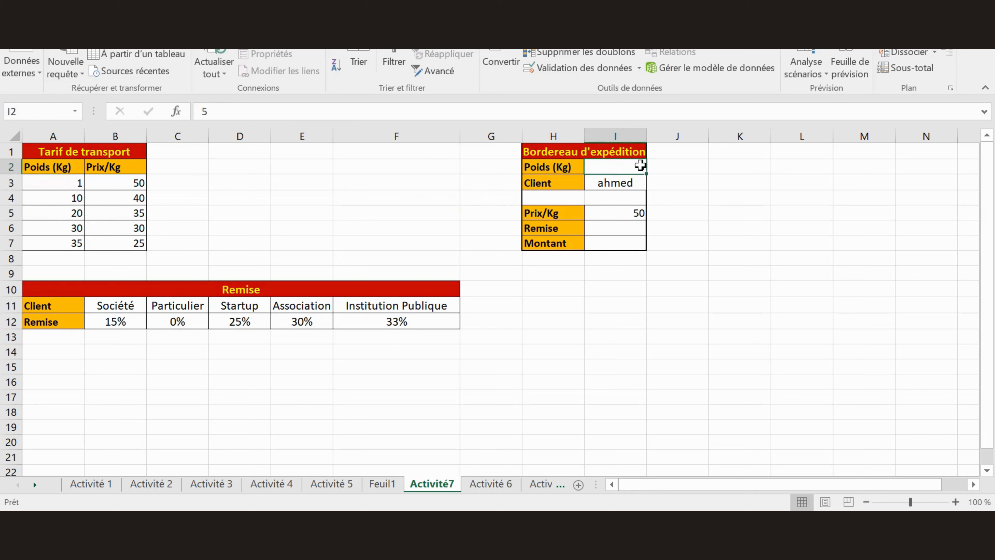
double_click(640, 166)
drag(641, 166, 651, 166)
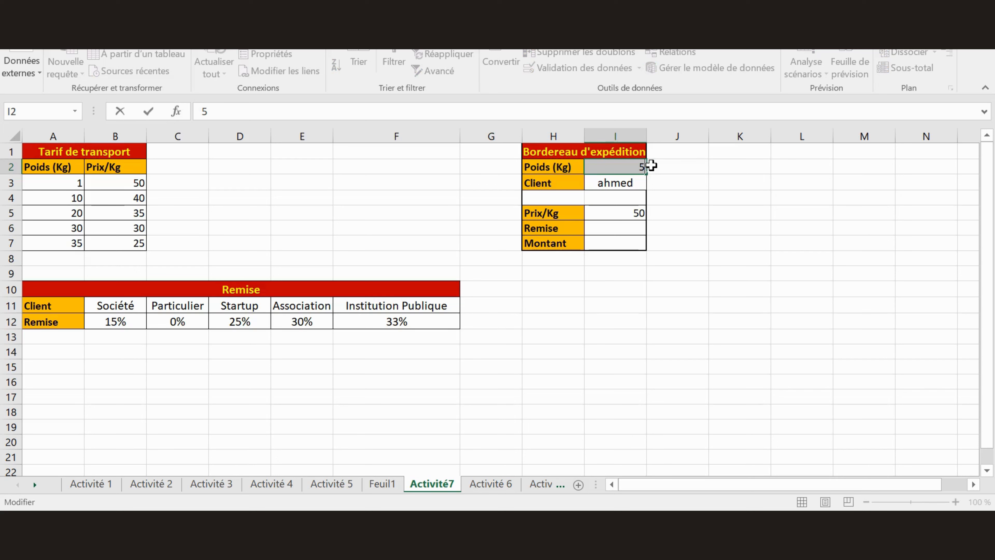
click(641, 166)
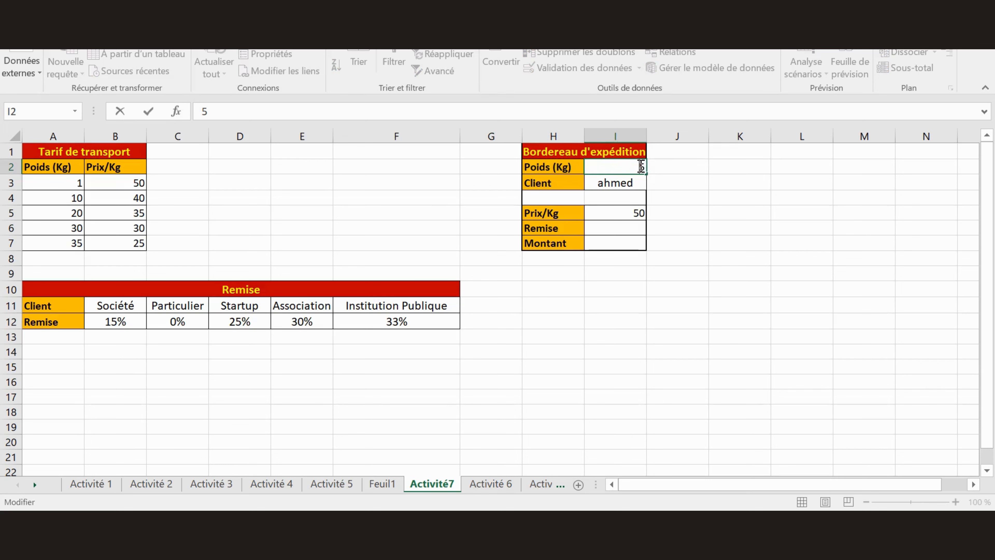
drag(641, 166, 645, 166)
text(23)
key(Return)
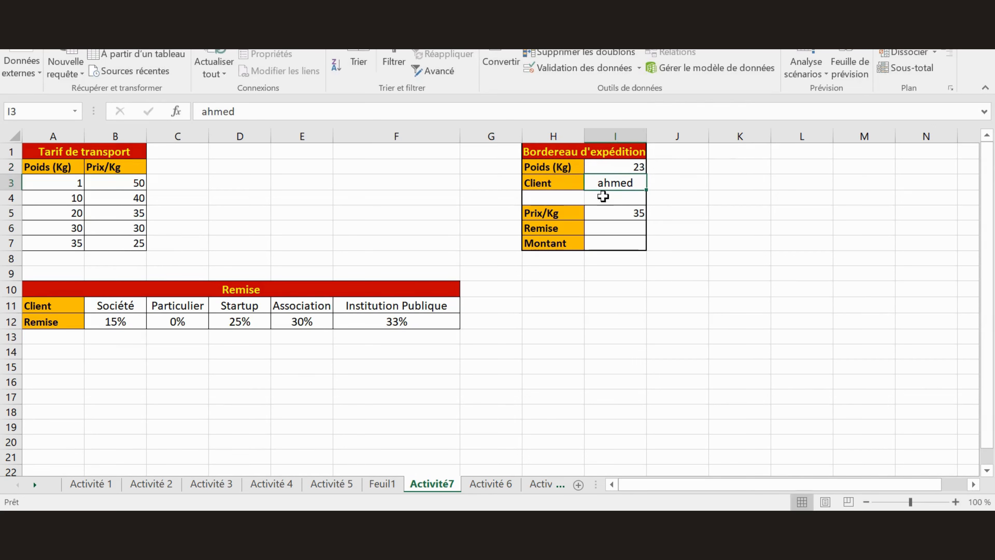
click(103, 213)
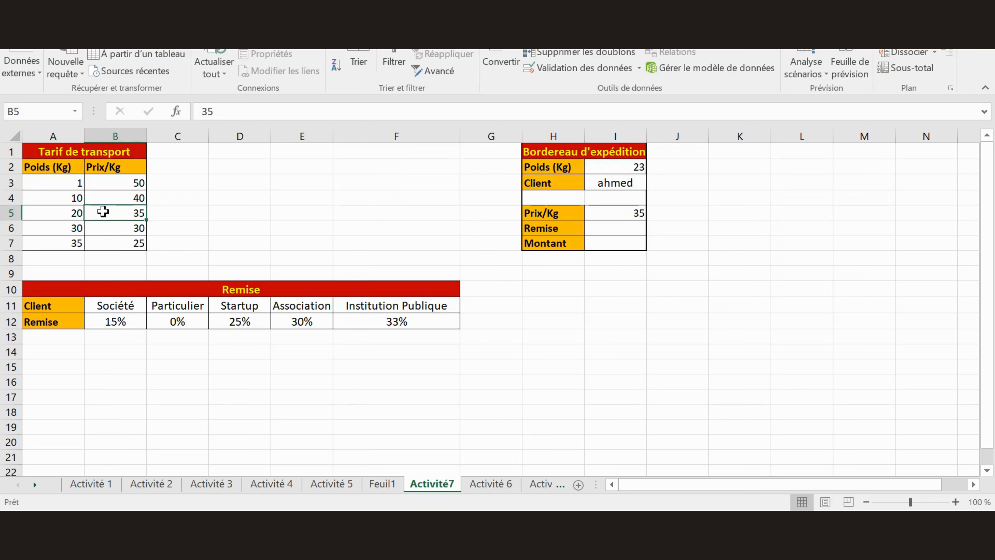
click(77, 211)
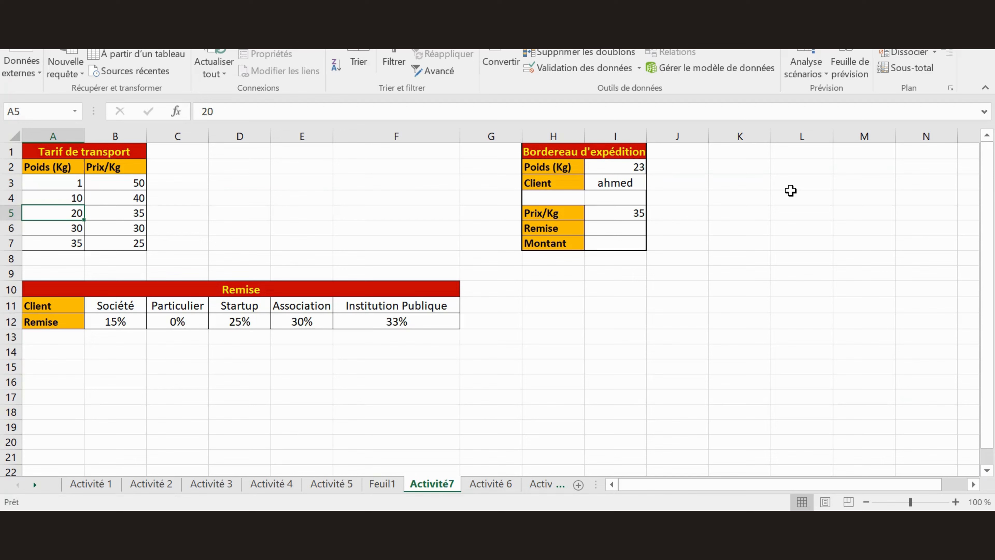
- Open the Activité 5 sheet and review the RECHERCHEV formula in B5, the room number in B4 and the room table D2:I8
click(329, 485)
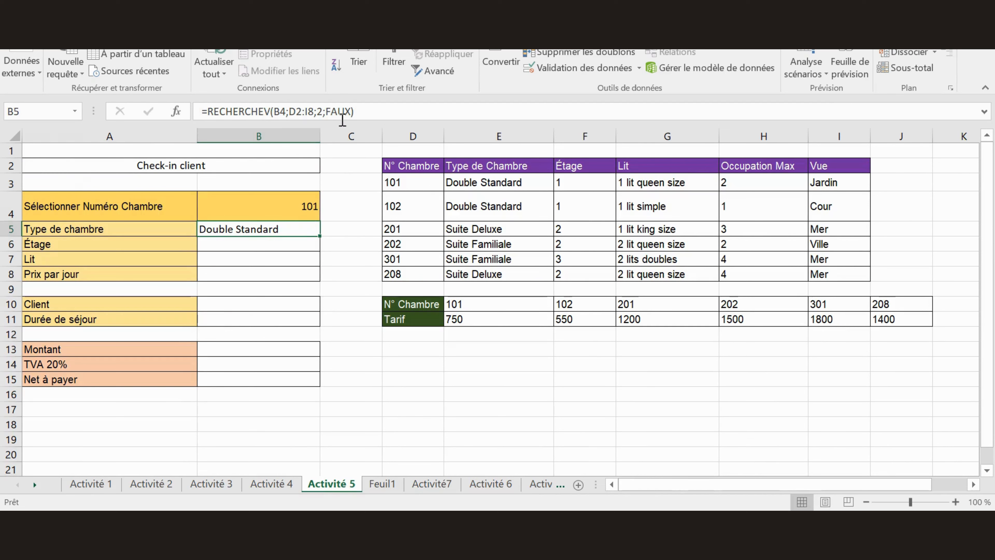
click(259, 240)
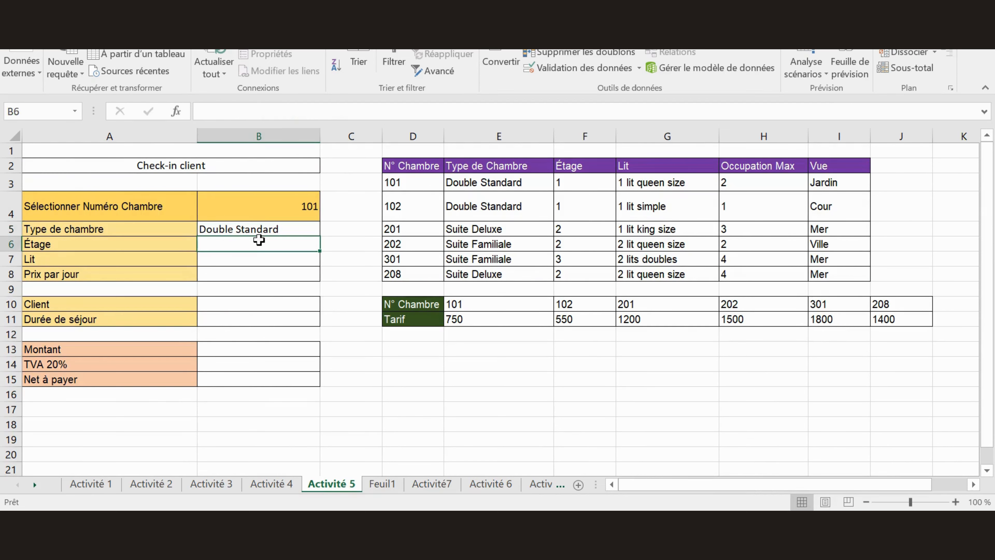
click(271, 227)
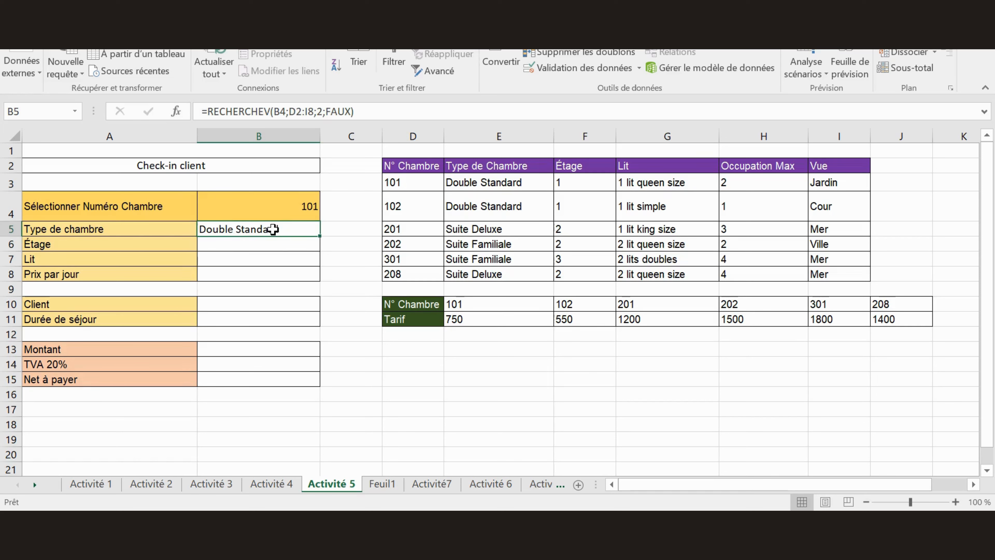
click(275, 243)
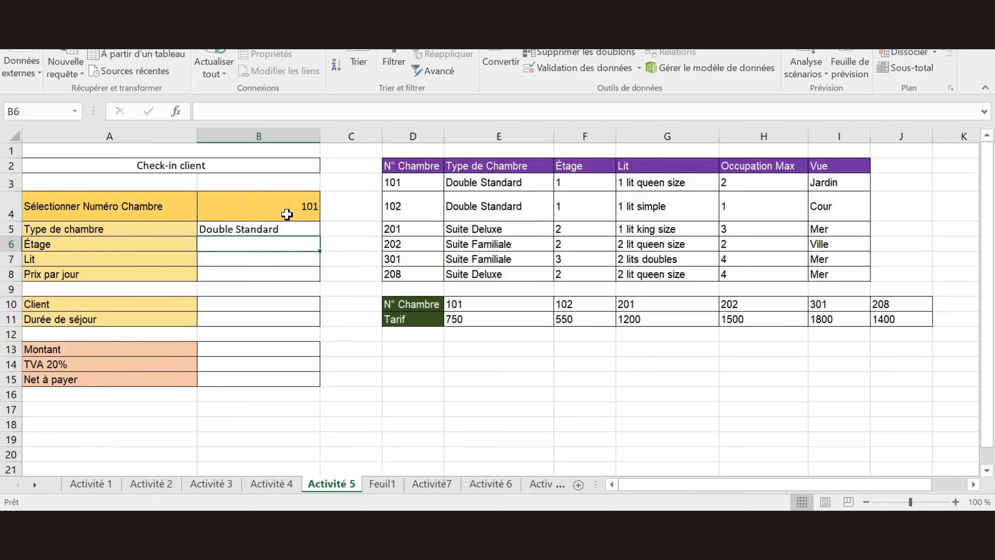
click(273, 202)
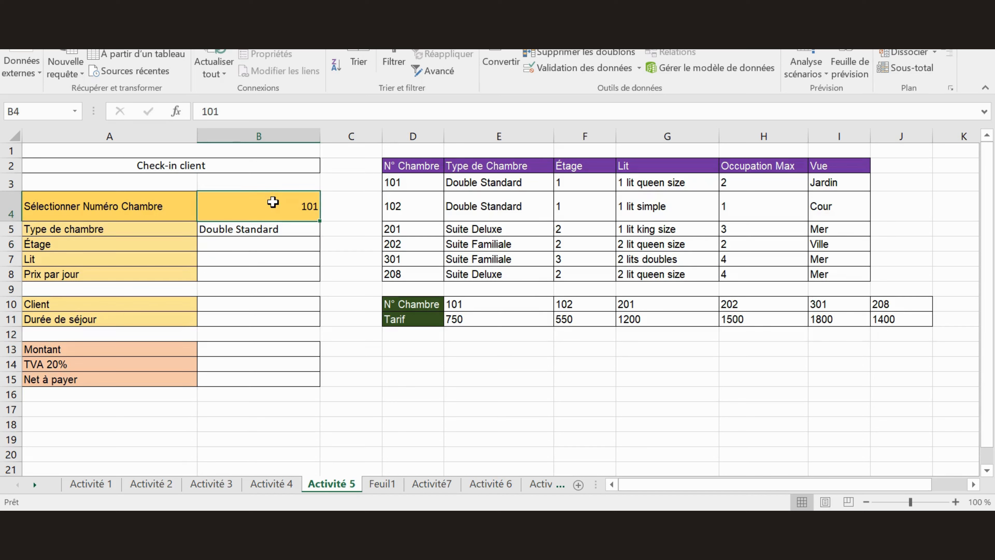
click(256, 247)
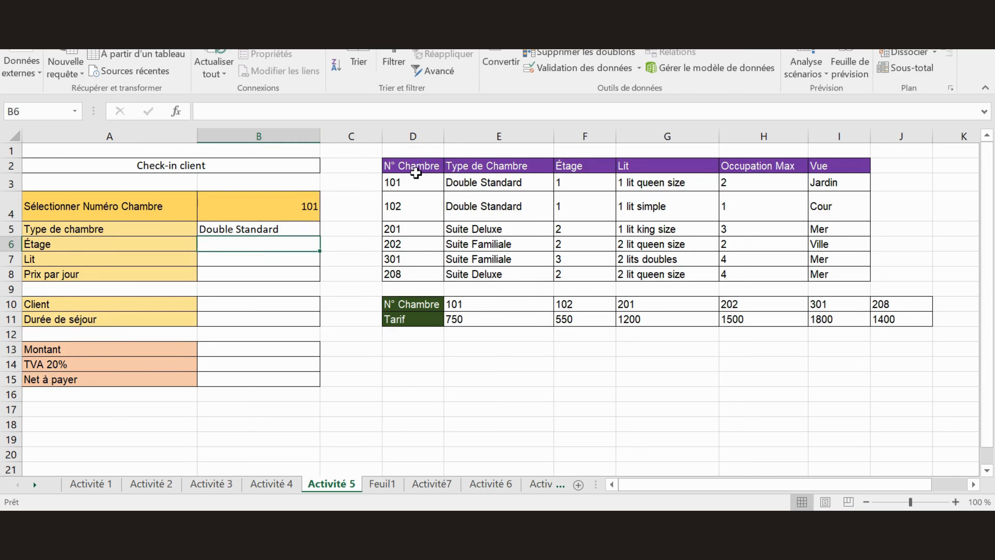
drag(416, 173, 830, 283)
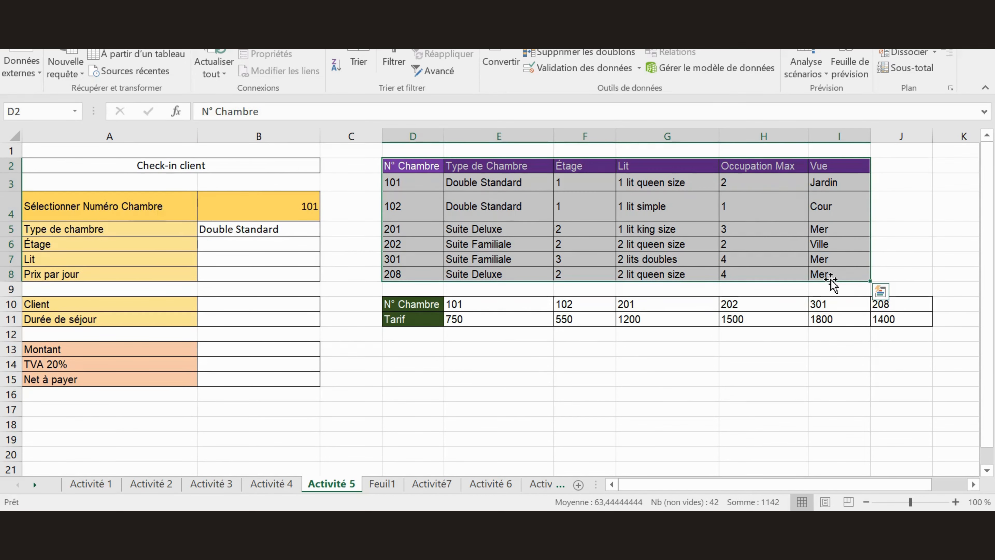
click(283, 245)
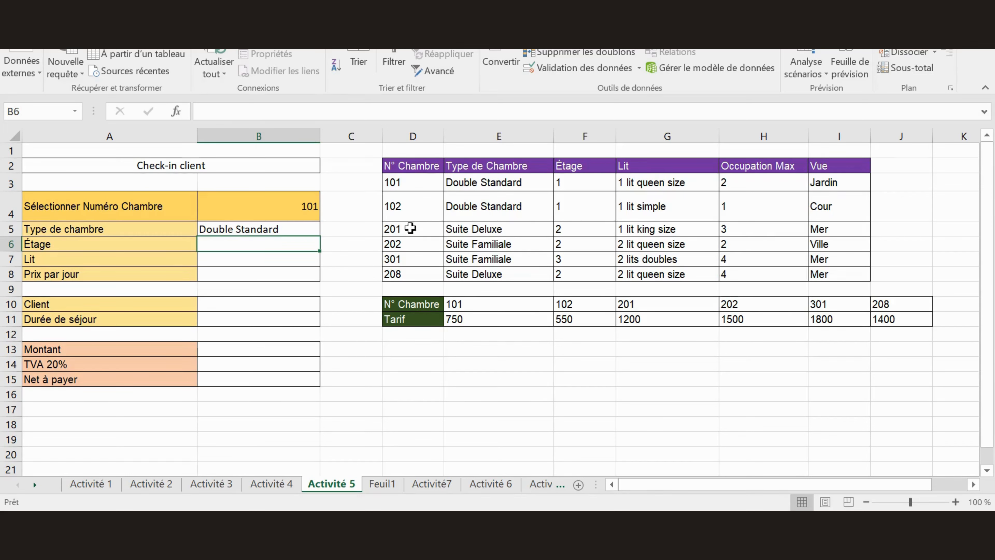
click(287, 229)
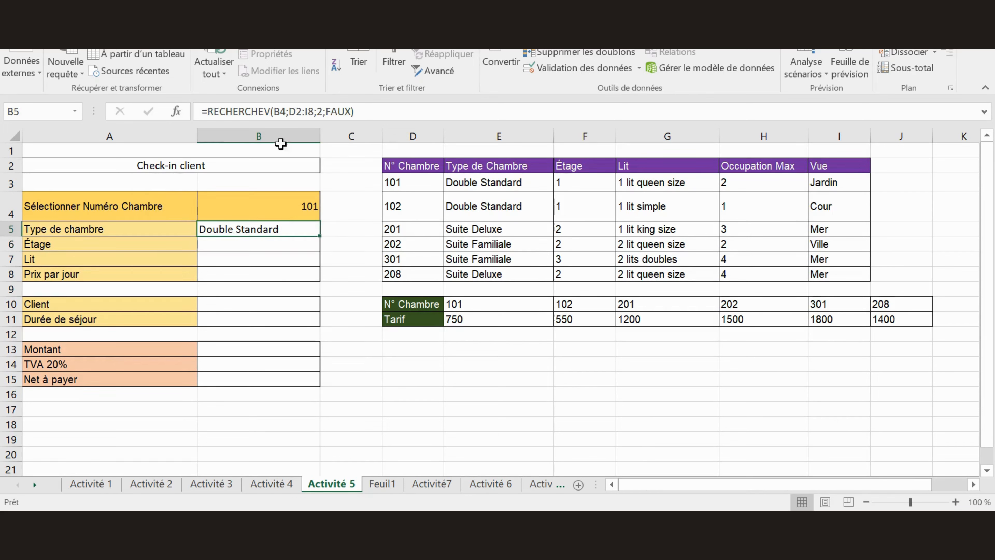
- Make the references in the B5 RECHERCHEV formula absolute, as $B$4 and $D$2:$I$8, keeping column 2 and FAUX
click(321, 111)
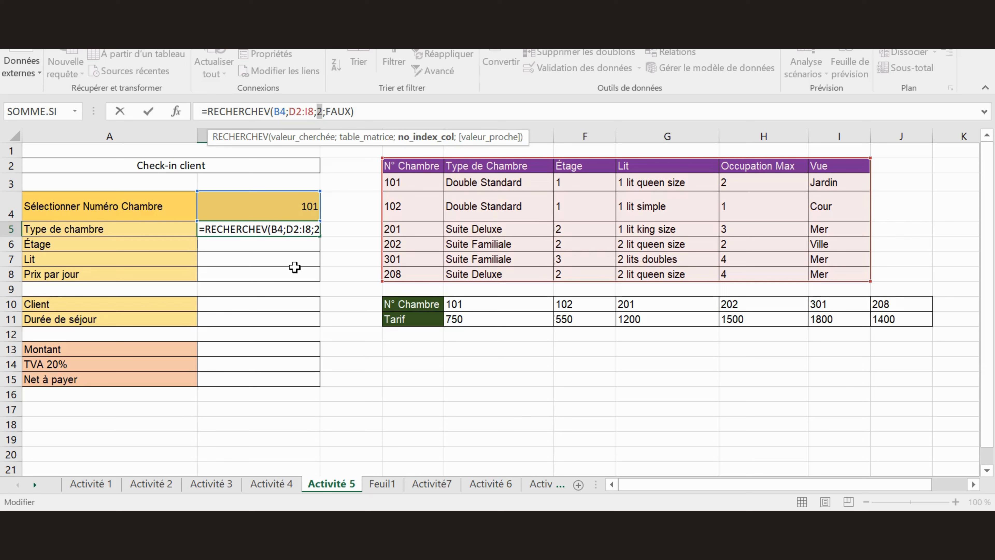
click(278, 111)
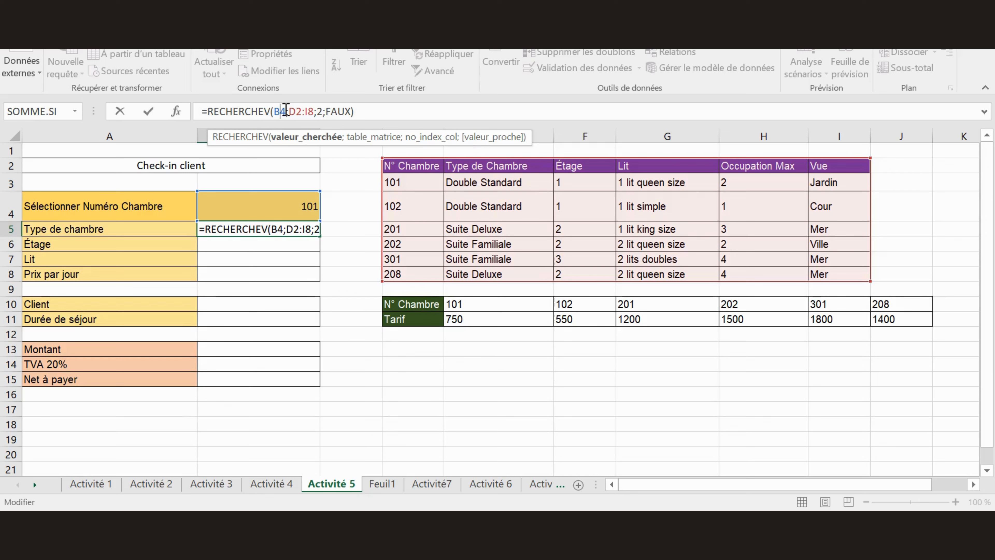
key(F4)
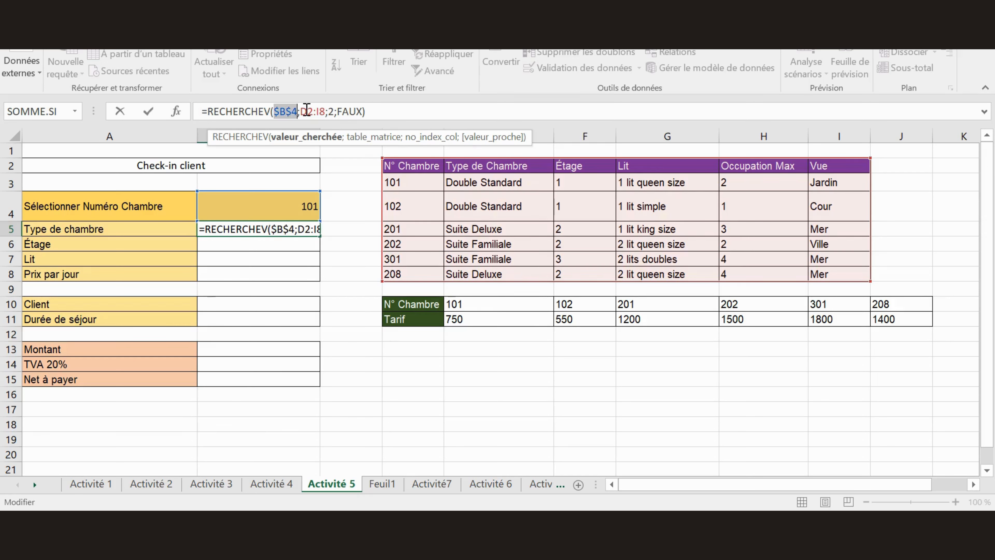
click(307, 112)
key(F4)
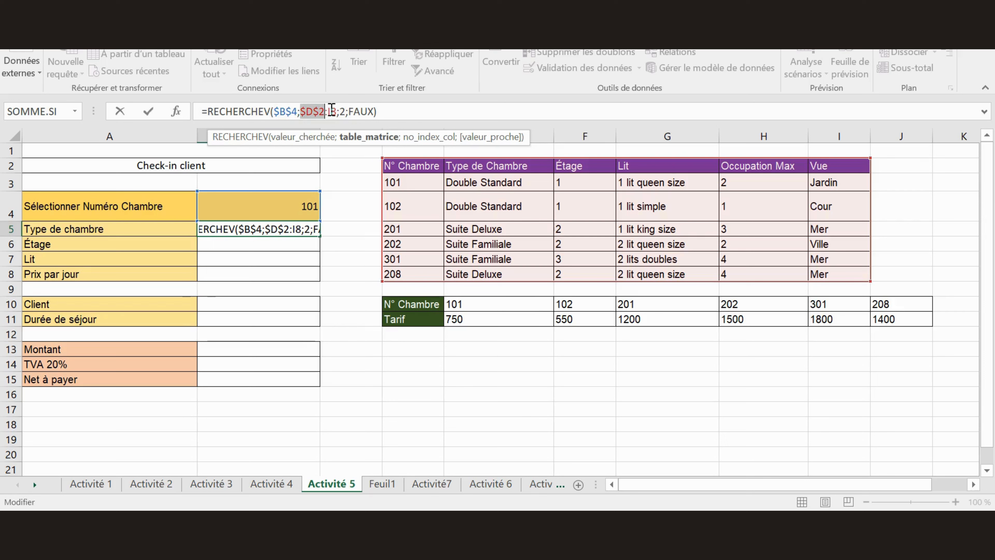
click(331, 112)
key(F4)
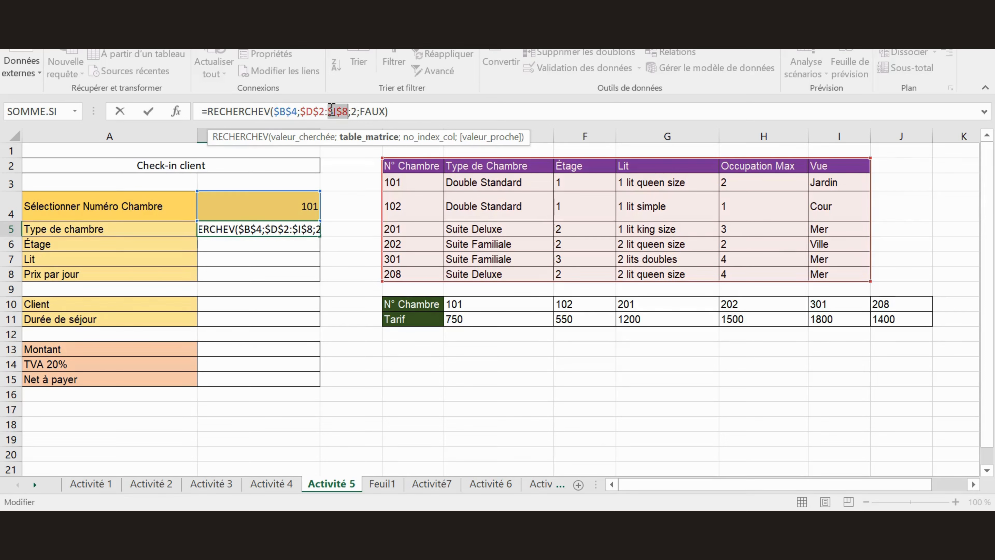
click(355, 111)
click(360, 111)
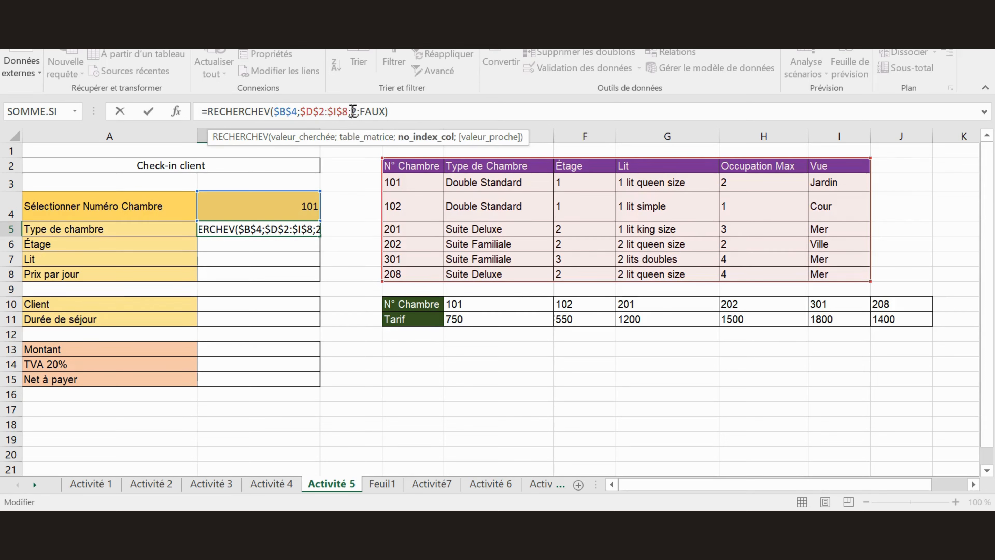
click(382, 112)
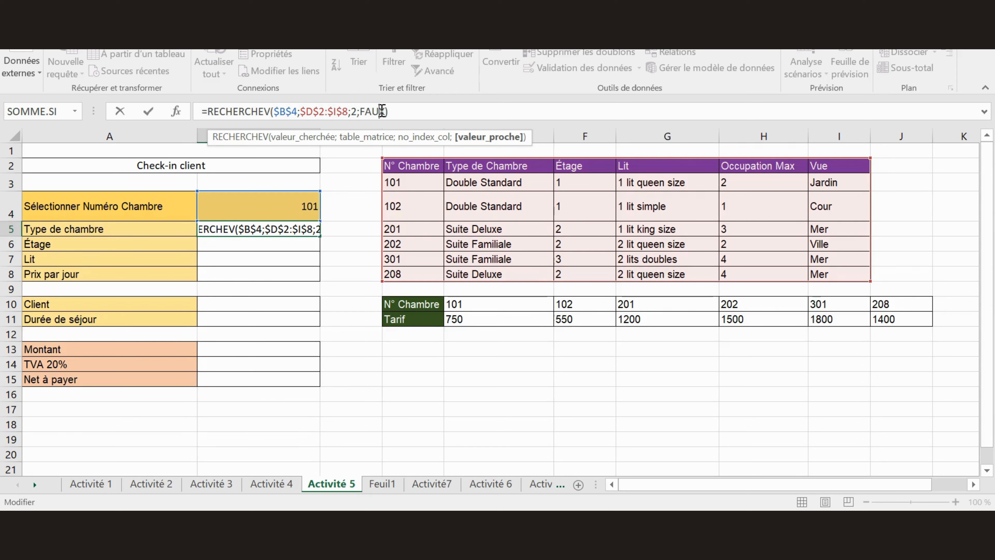
key(Return)
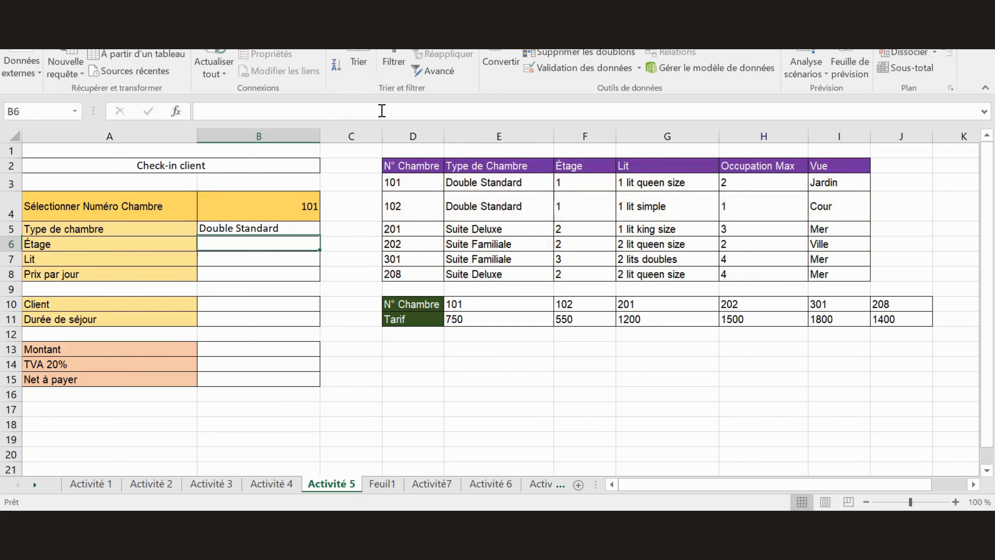
- Copy the Type de chambre formula from B5 down to B7 and set the column index in the Étage formula in B6 to 3
click(302, 229)
drag(318, 237, 313, 262)
click(269, 244)
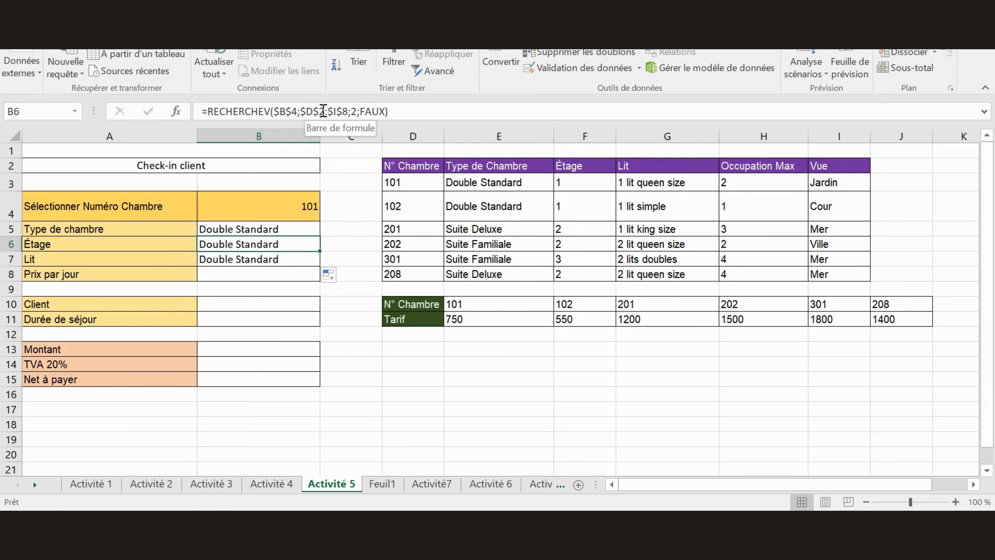
click(354, 111)
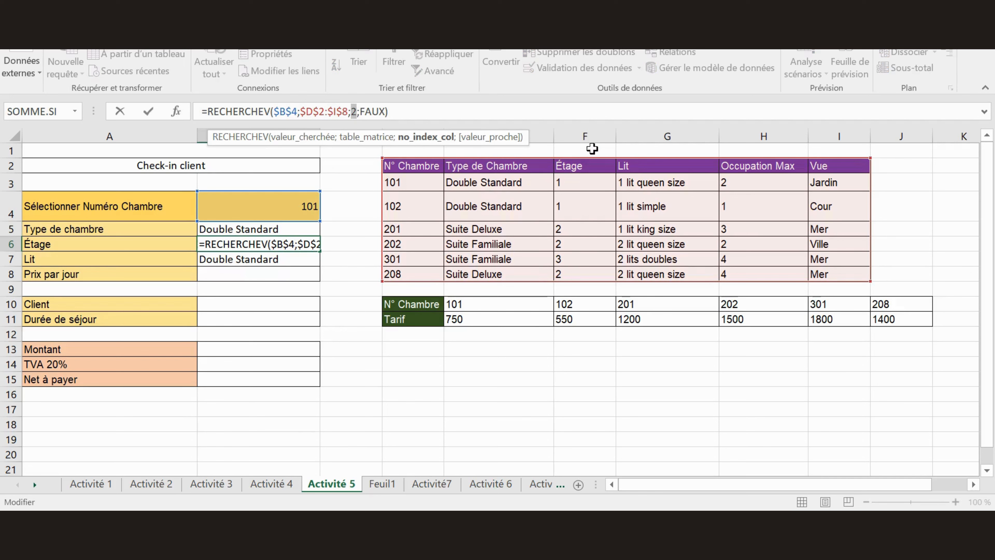
text(3)
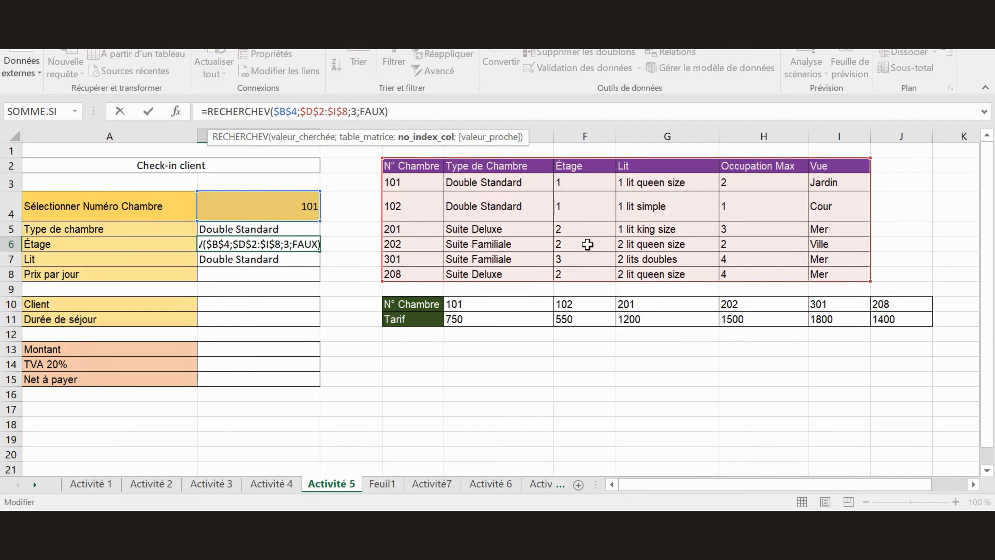
key(Return)
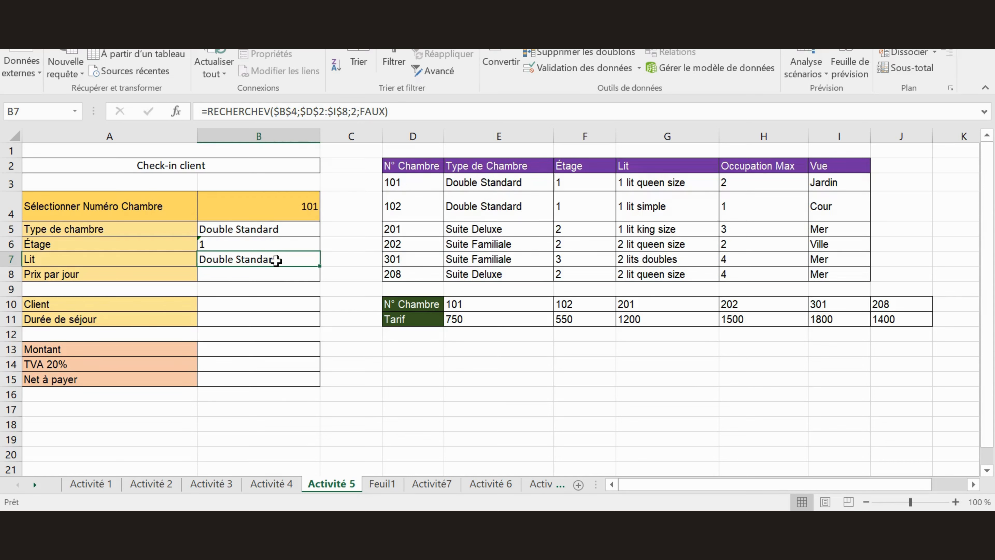
- Set the column index of the Lit formula in B7 to 4
click(358, 113)
double_click(353, 113)
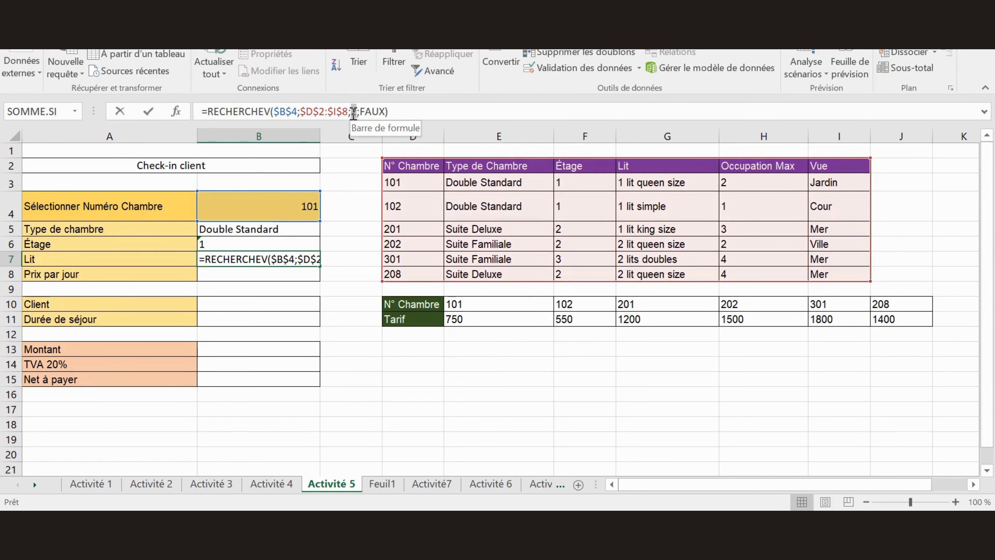
text(4)
key(Return)
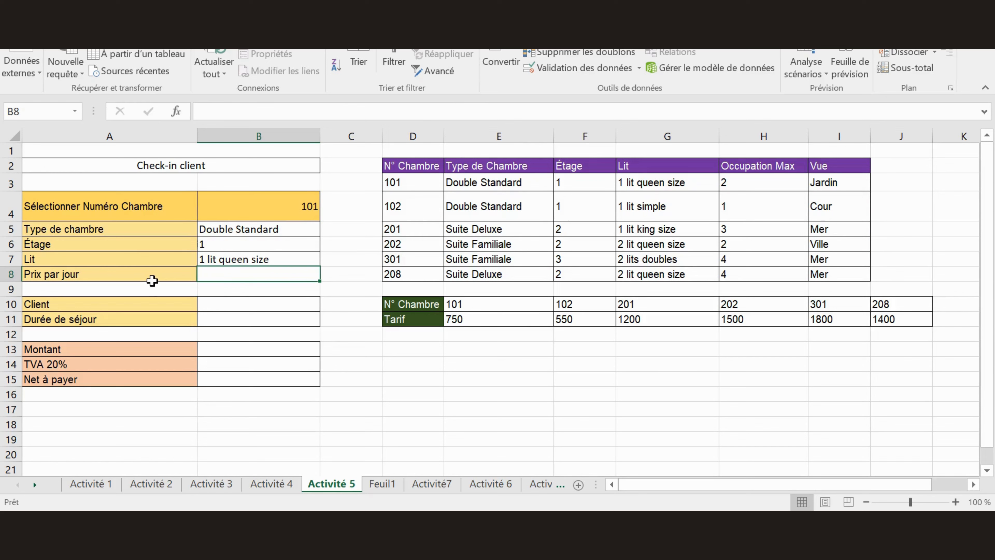
- Compare the layout of the vertical room table D2:I8 with the horizontal Tarif table D10:J11
drag(434, 166, 845, 276)
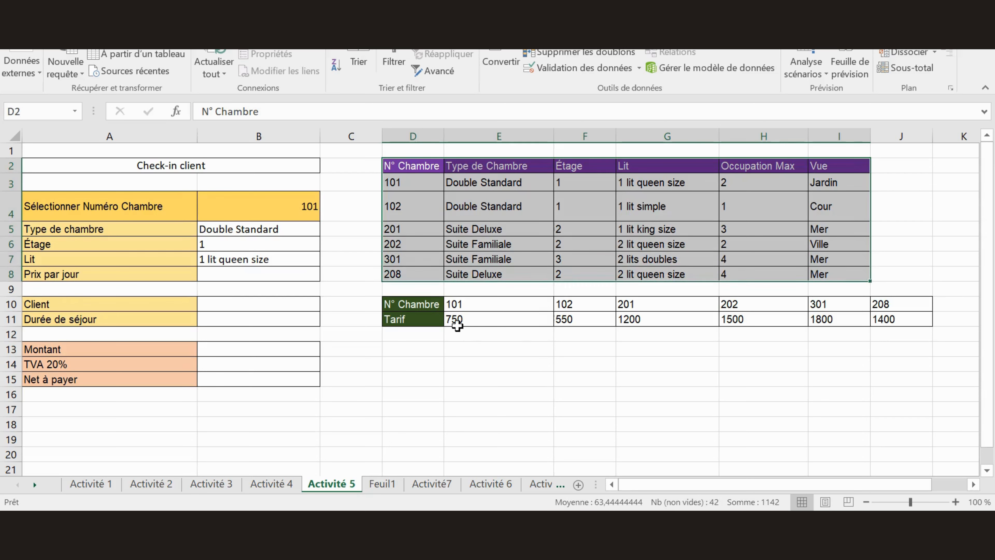
drag(395, 310, 899, 320)
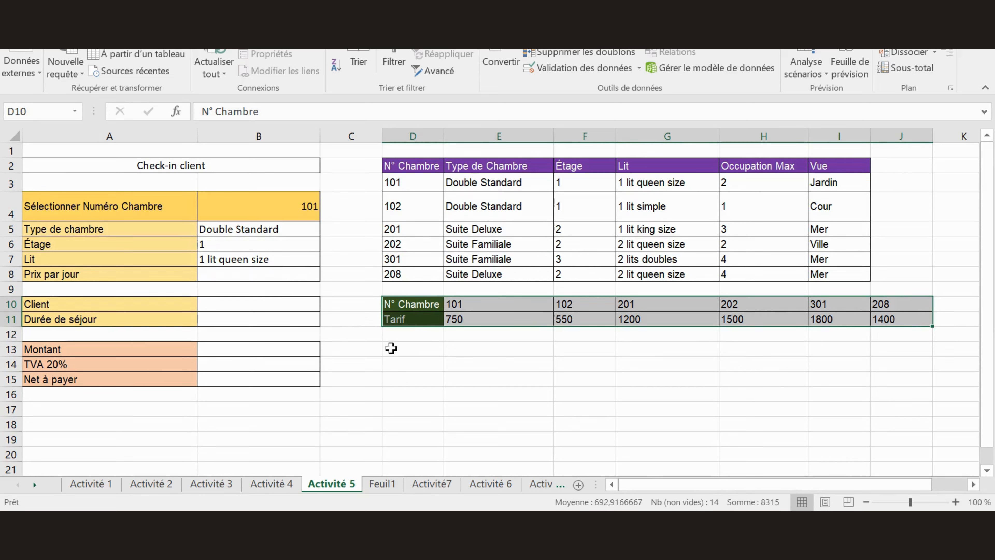
click(400, 330)
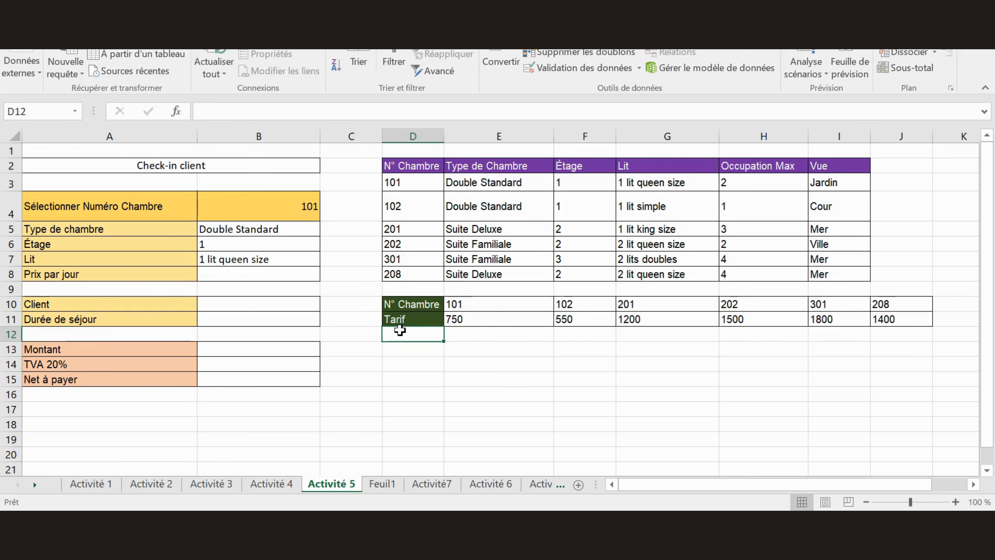
click(411, 305)
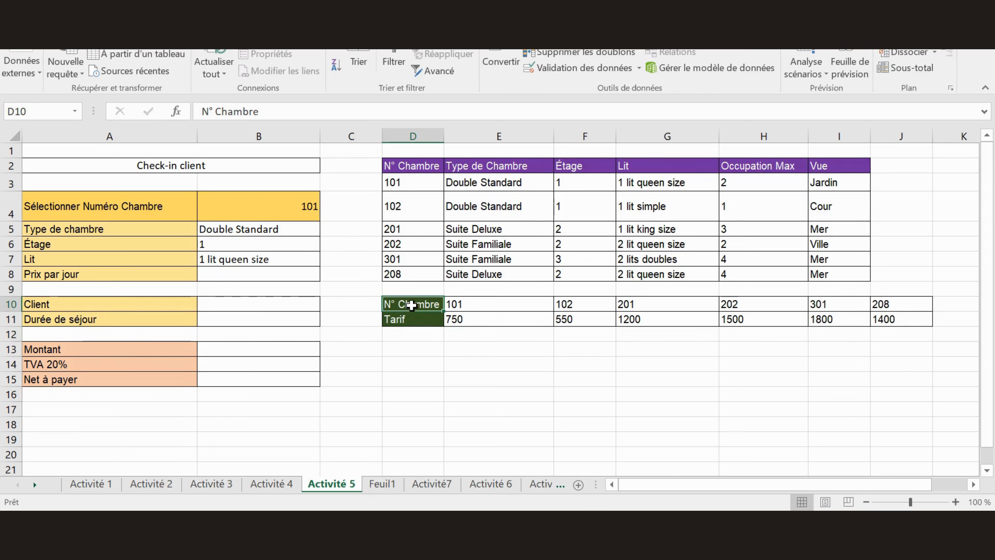
drag(350, 306, 611, 292)
click(357, 316)
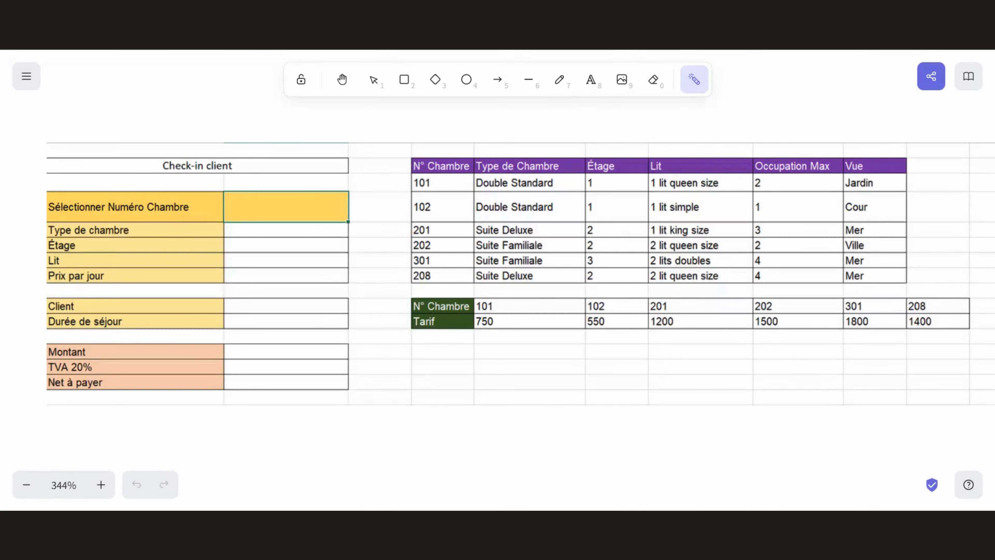
- Review the RECHERCHEH syntax and its argument notes on the Excalidraw whiteboard
scroll(838, 377, right, 15)
scroll(839, 377, down, 3)
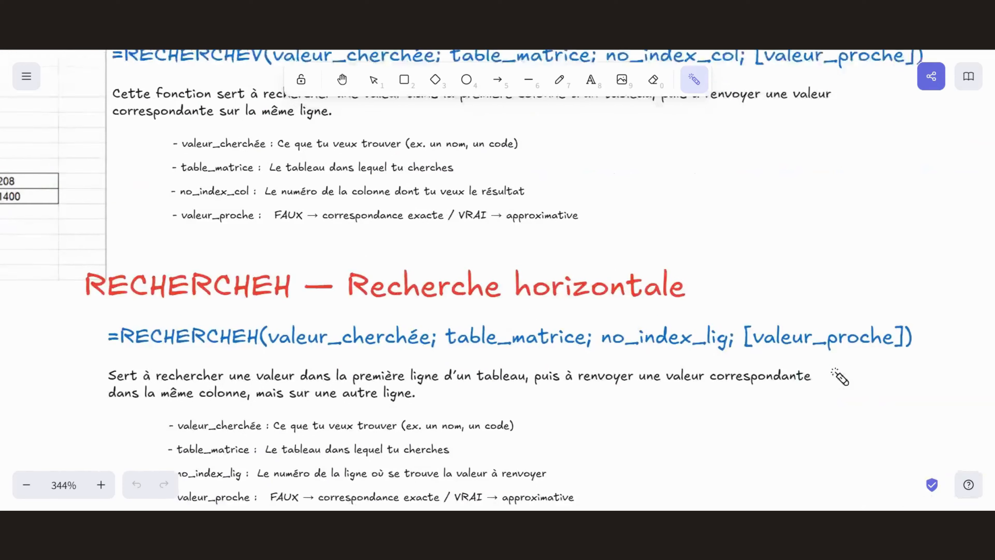
mouse_move(604, 356)
mouse_down()
mouse_move(707, 360)
mouse_move(635, 351)
mouse_move(665, 359)
mouse_up()
mouse_move(588, 525)
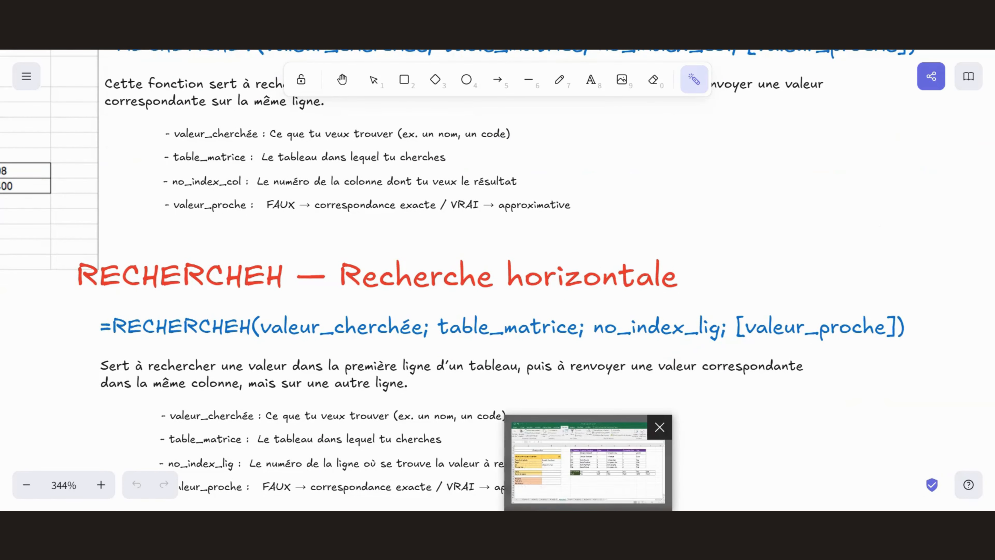
- Switch back to the Excel workbook and start a RECHERCHEH formula in Prix par jour cell B8 with B4 as the lookup value
click(588, 525)
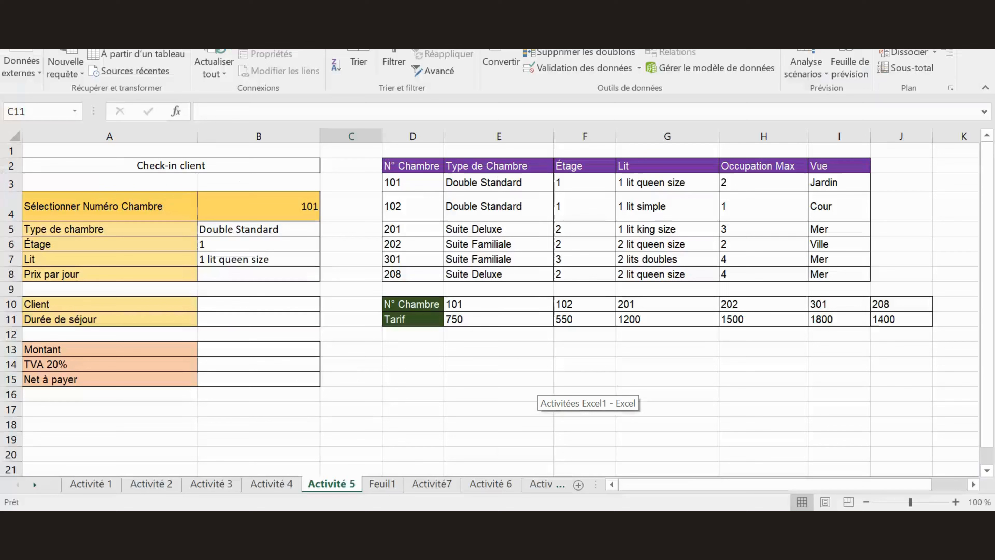
drag(343, 330, 812, 324)
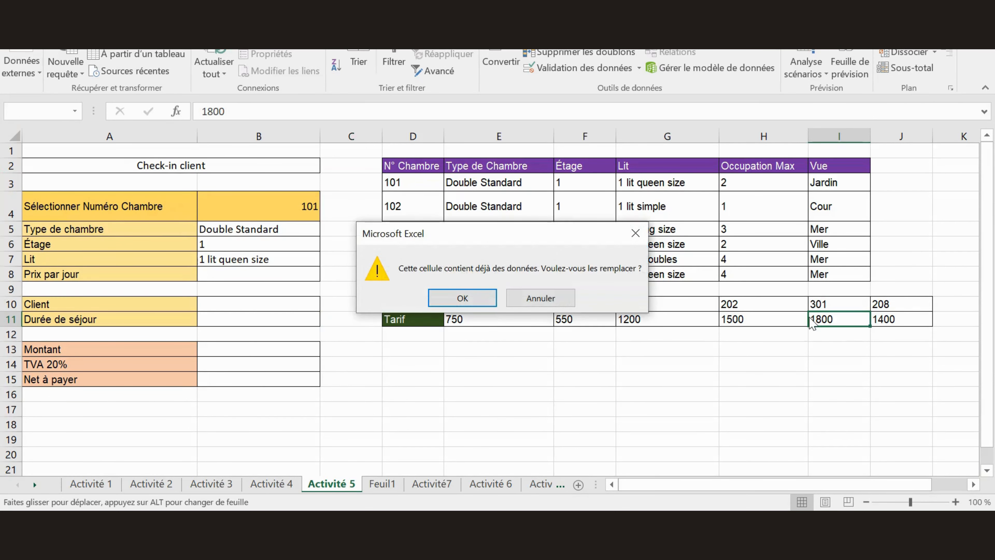
click(536, 301)
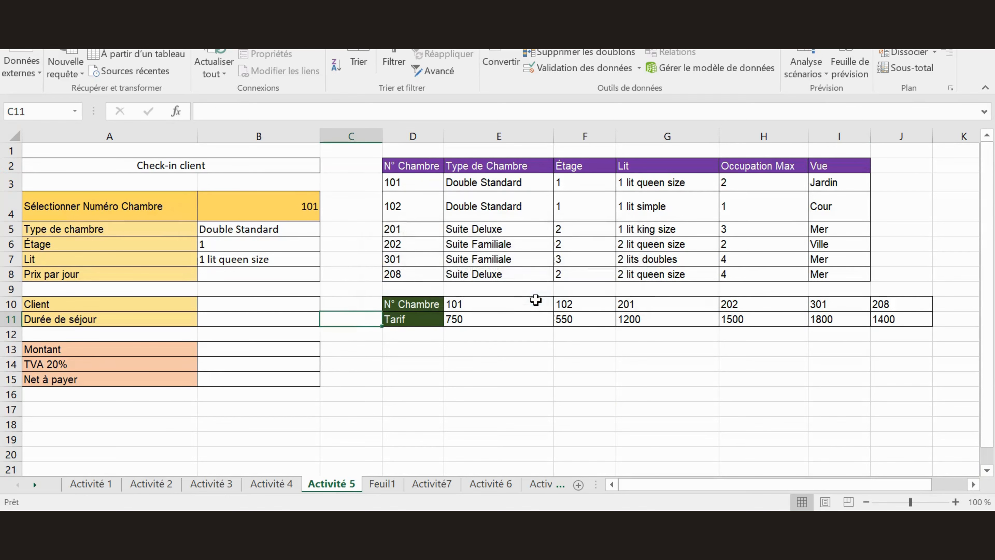
click(280, 276)
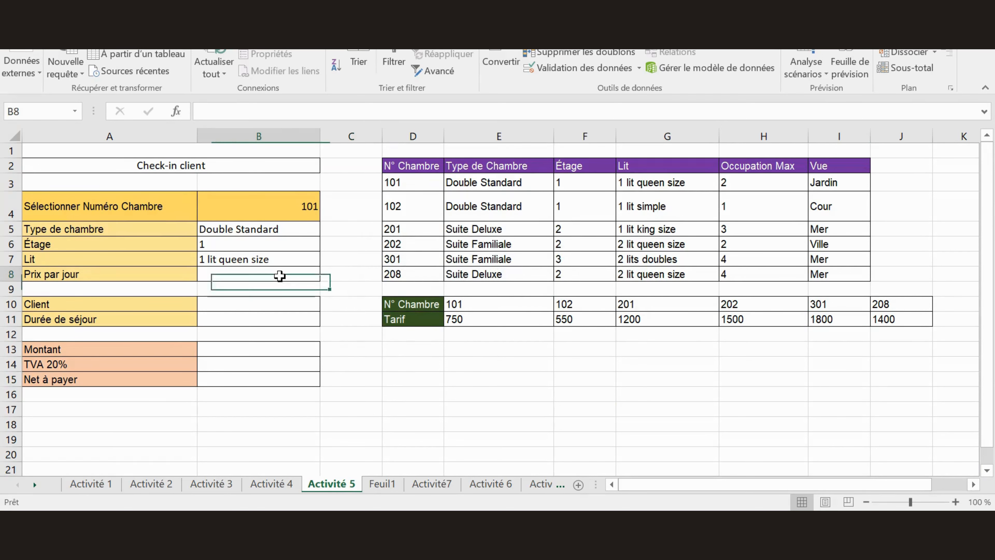
click(279, 113)
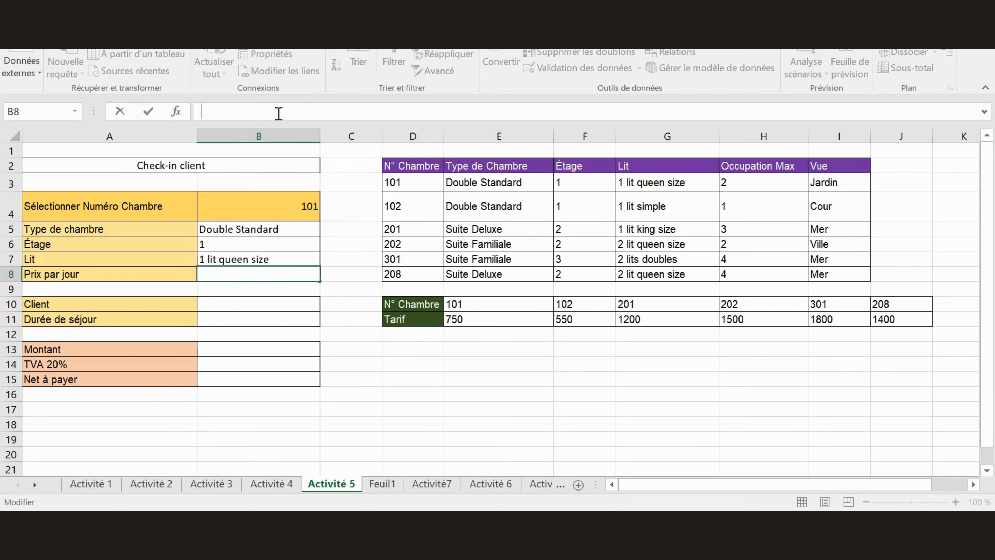
text(=re)
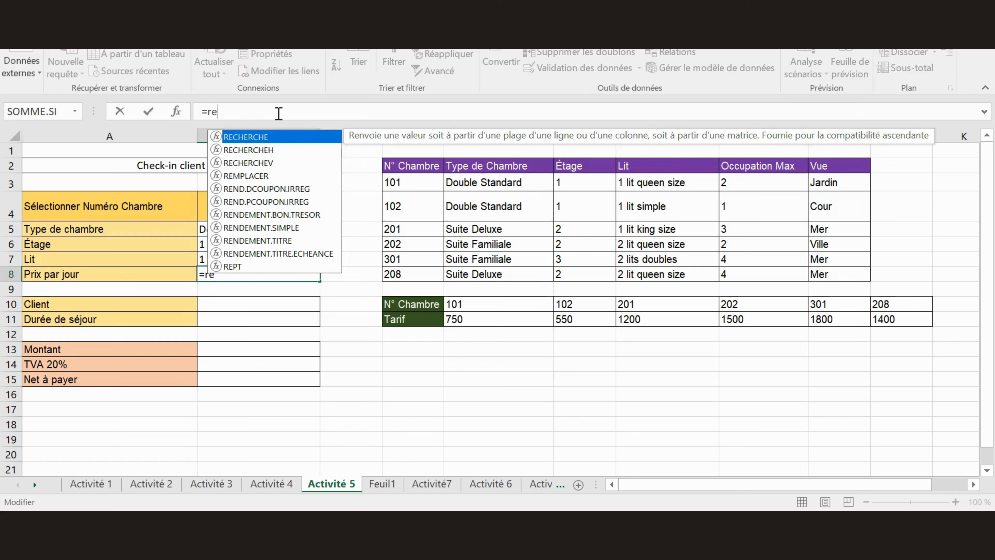
key(Down)
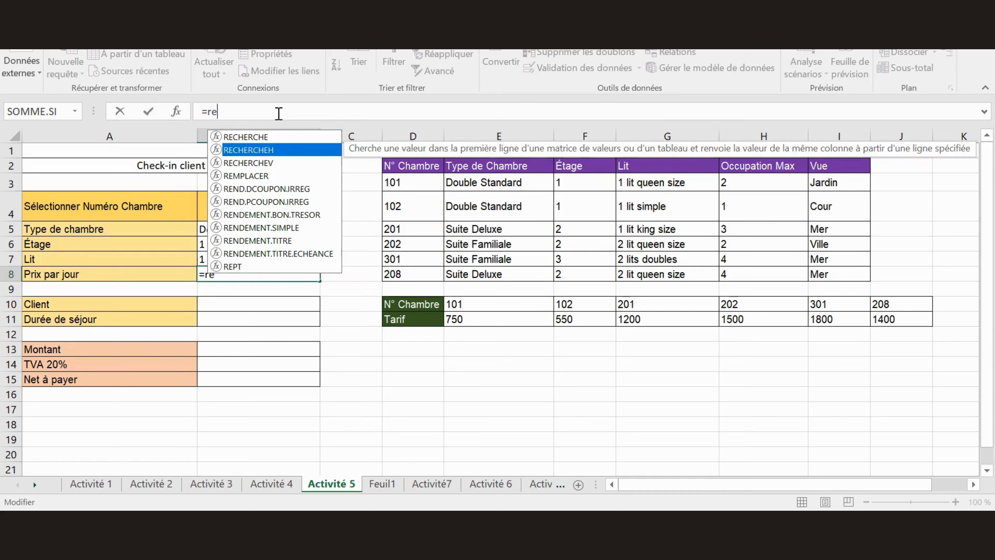
key(Tab)
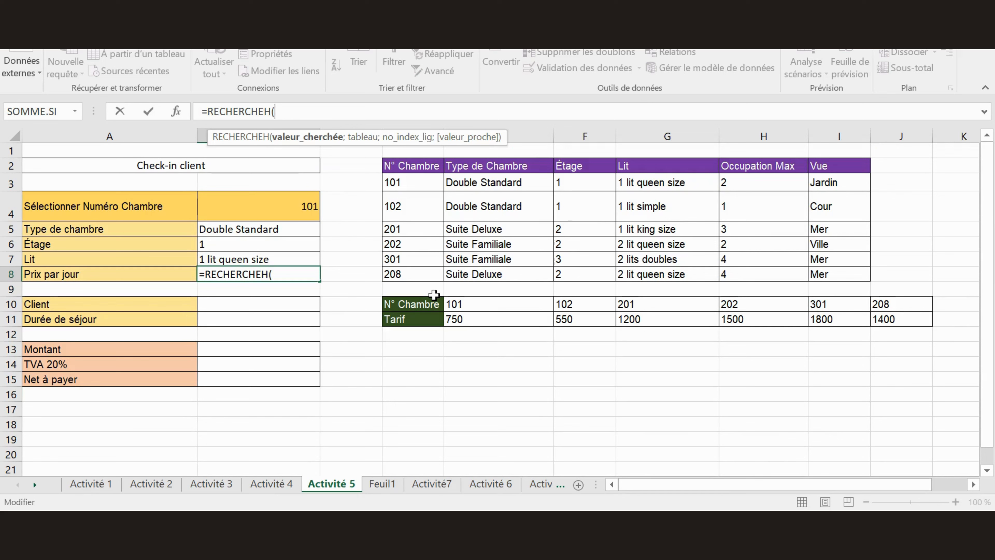
click(279, 209)
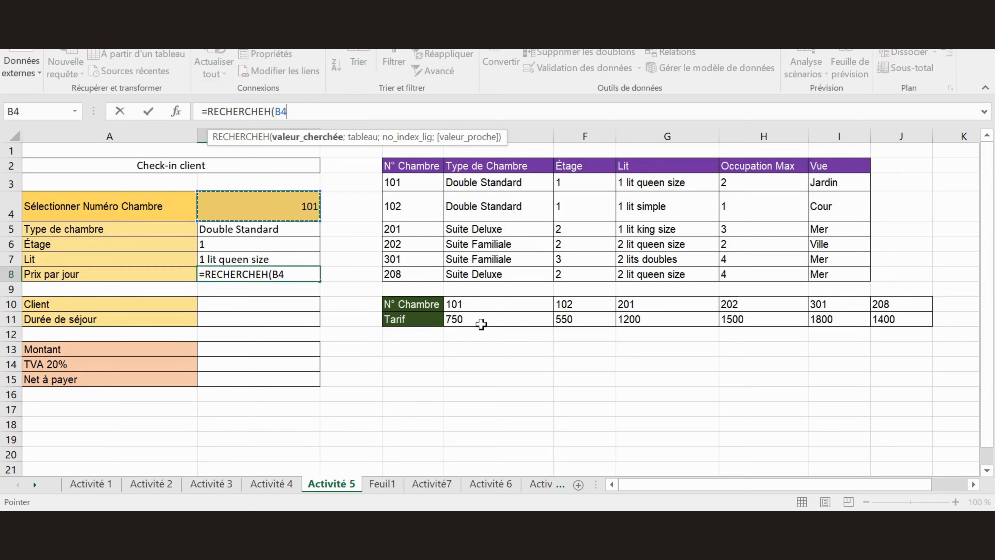
- Complete the RECHERCHEH formula in B8 with table D10:J11, row index 2 and FAUX for an exact match
text(;)
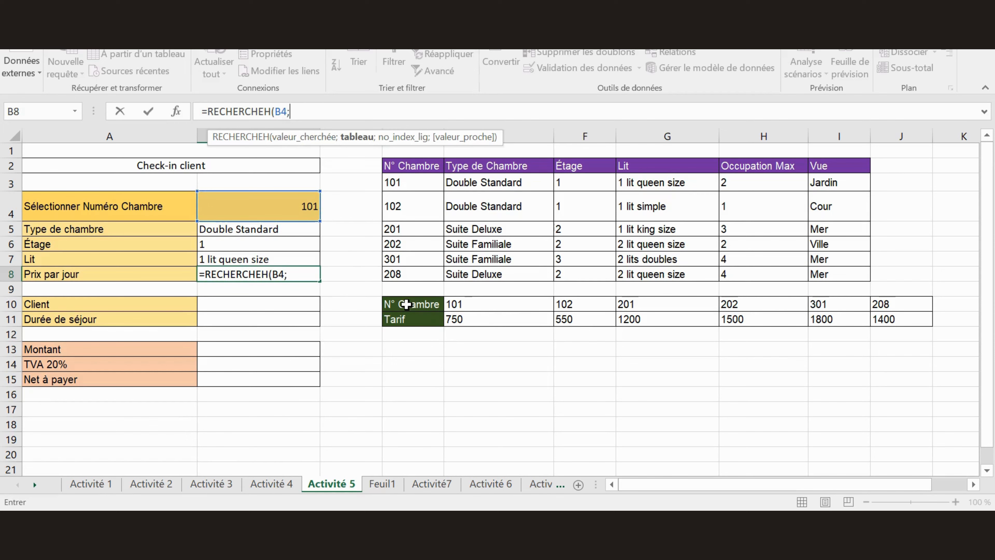
drag(406, 304, 896, 318)
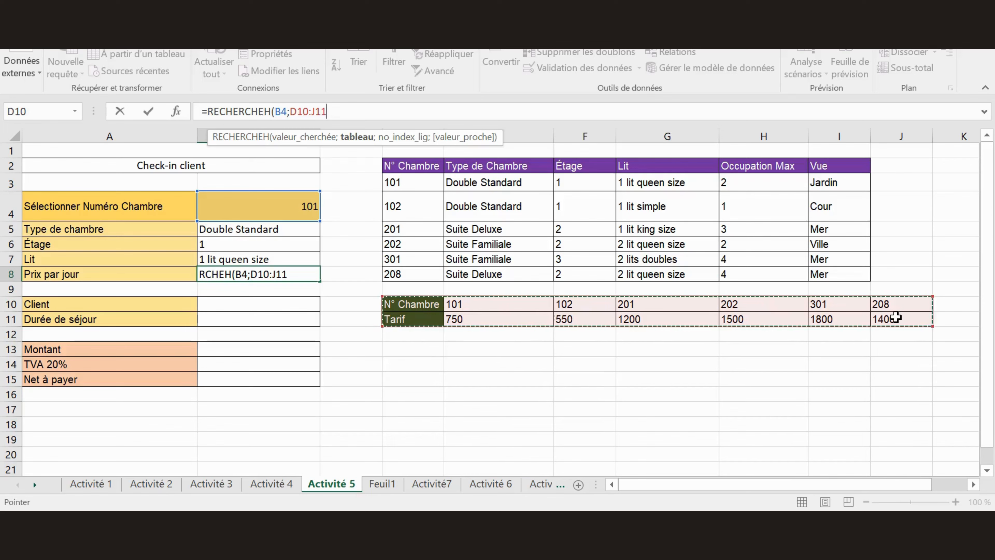
text(;)
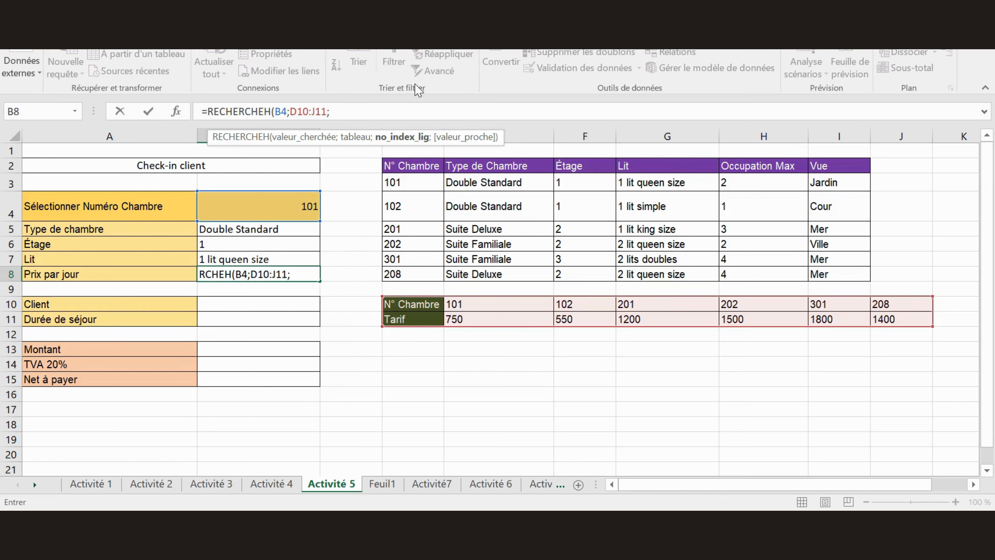
text(2;)
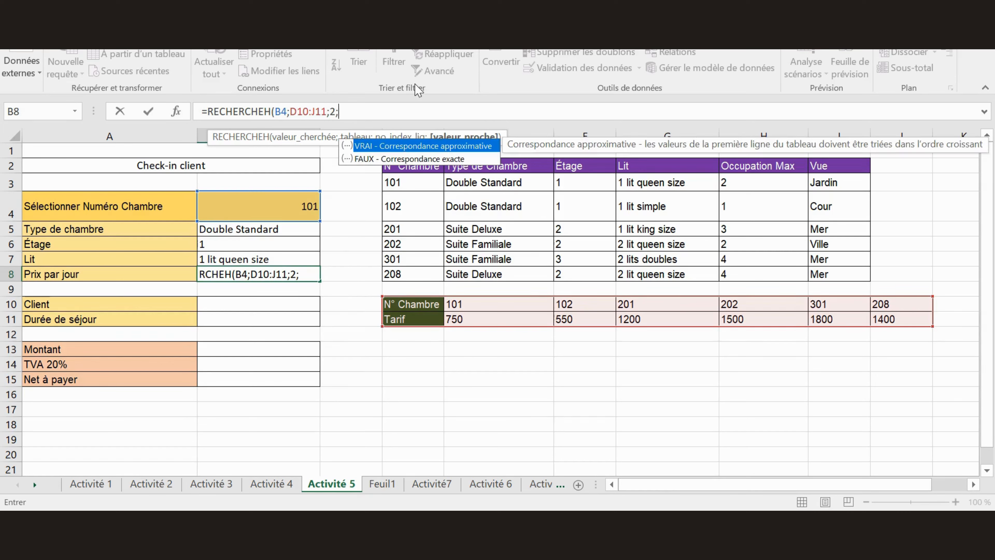
text(faux)
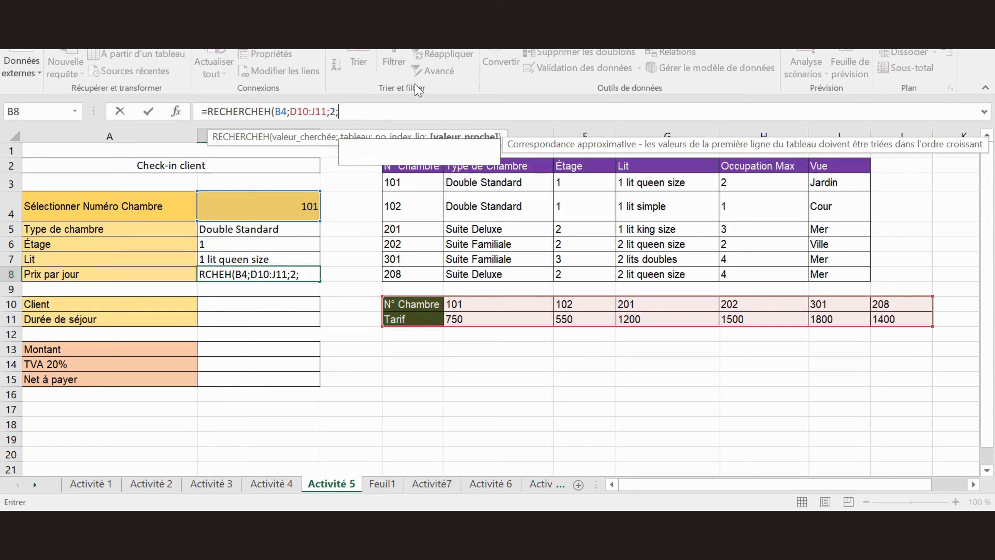
text())
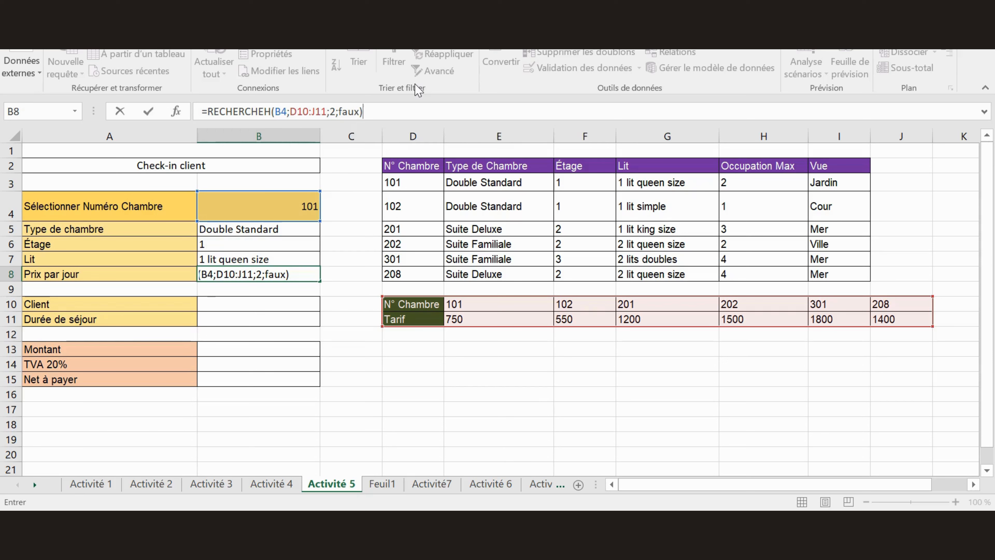
key(Return)
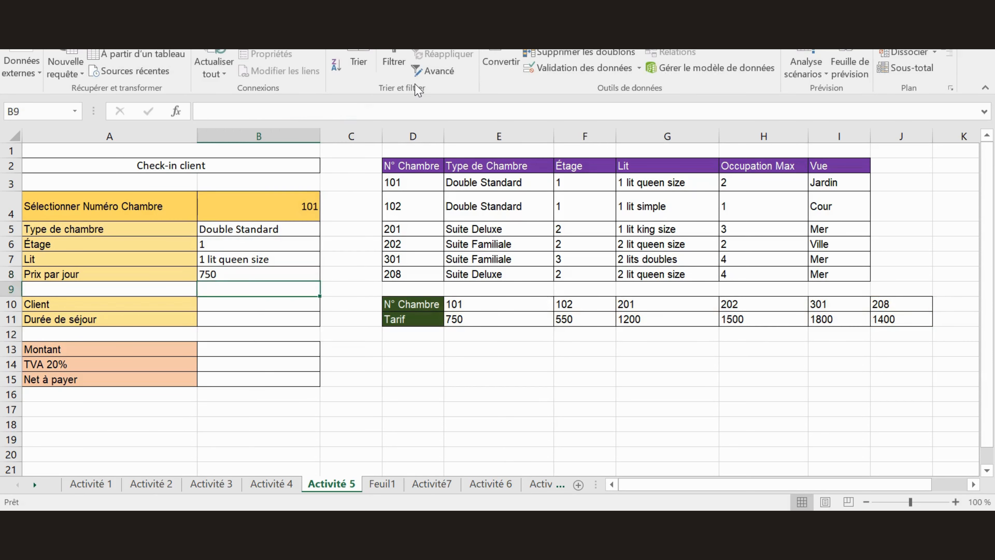
- Set the room number in B4 to 202 and check the form against that room's entries in both tables
double_click(305, 207)
drag(305, 207, 329, 206)
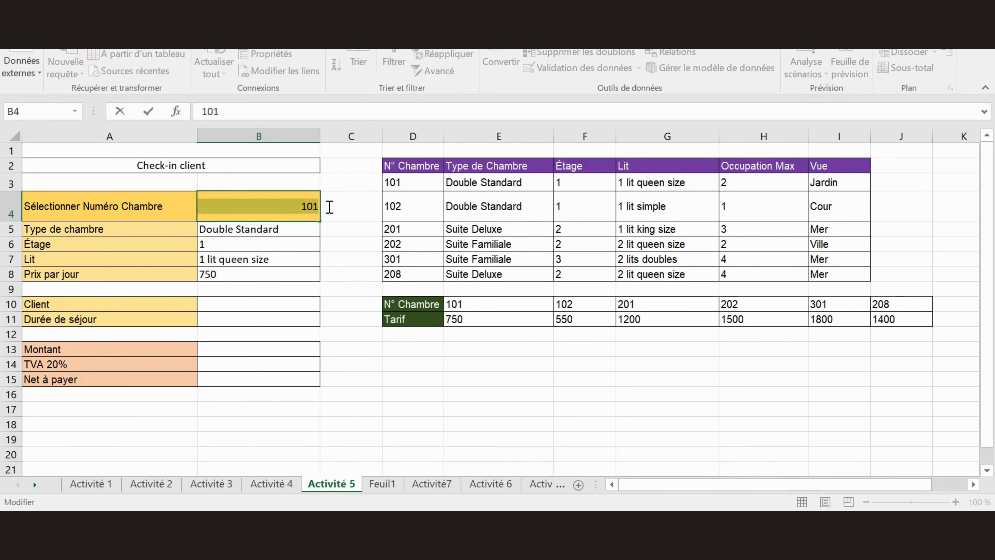
text(2)
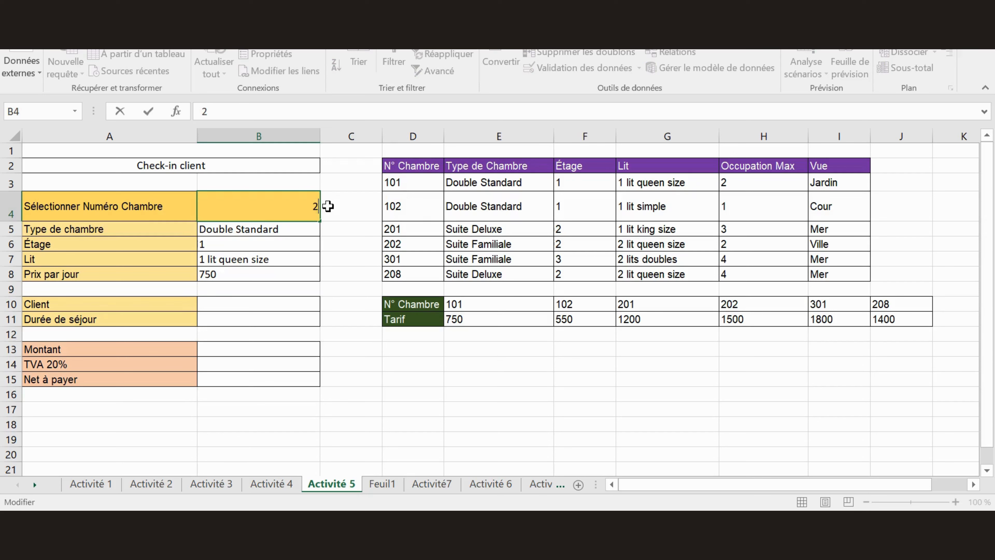
text(02)
key(Return)
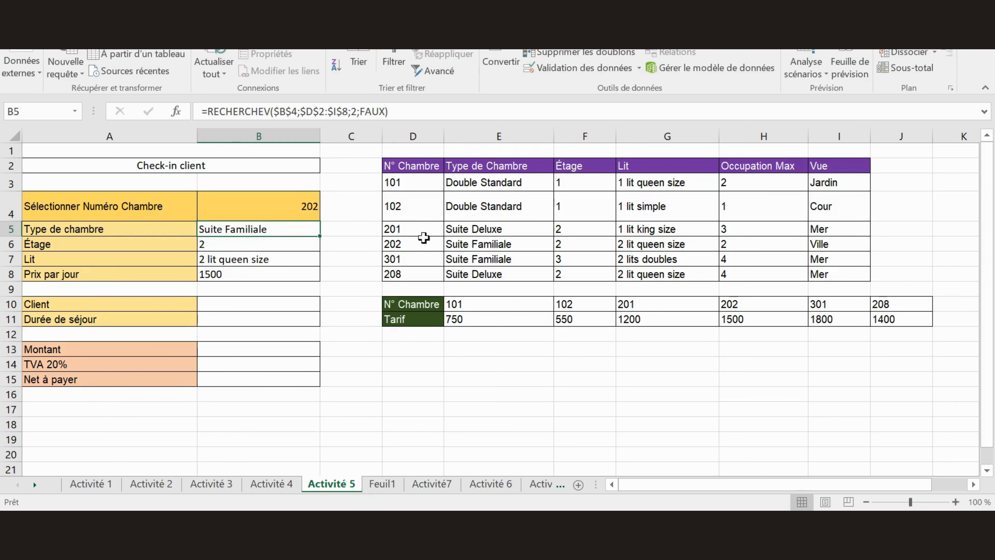
click(441, 244)
drag(440, 244, 825, 245)
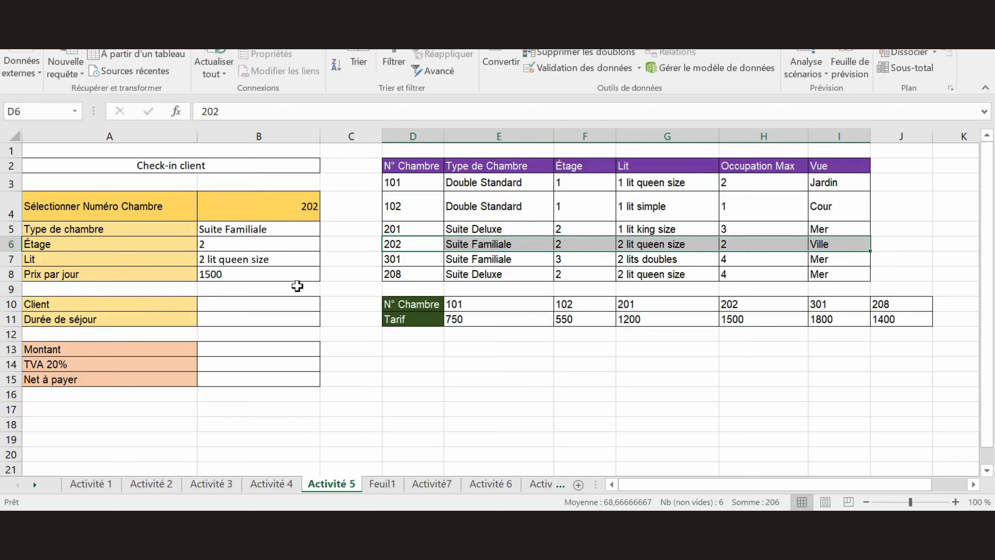
click(769, 309)
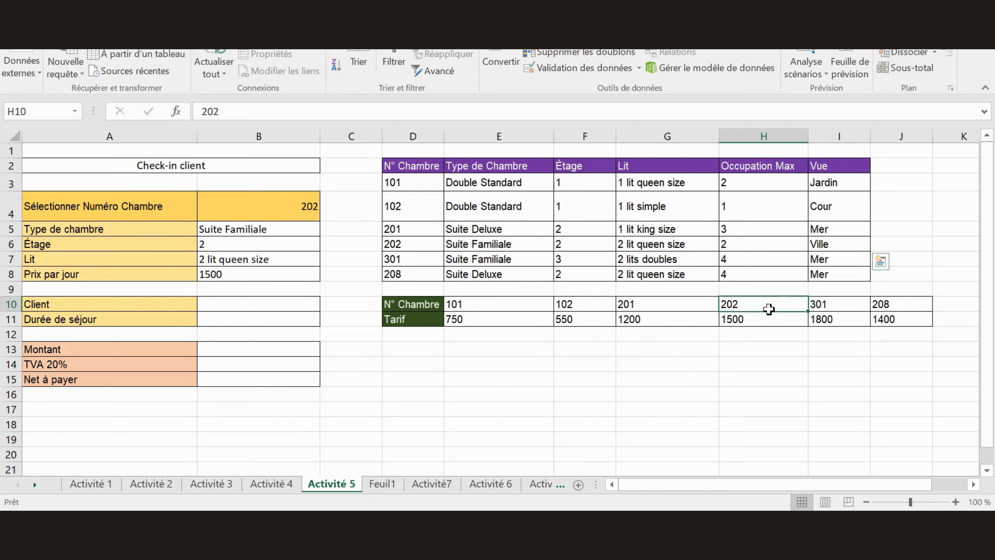
drag(769, 310, 767, 319)
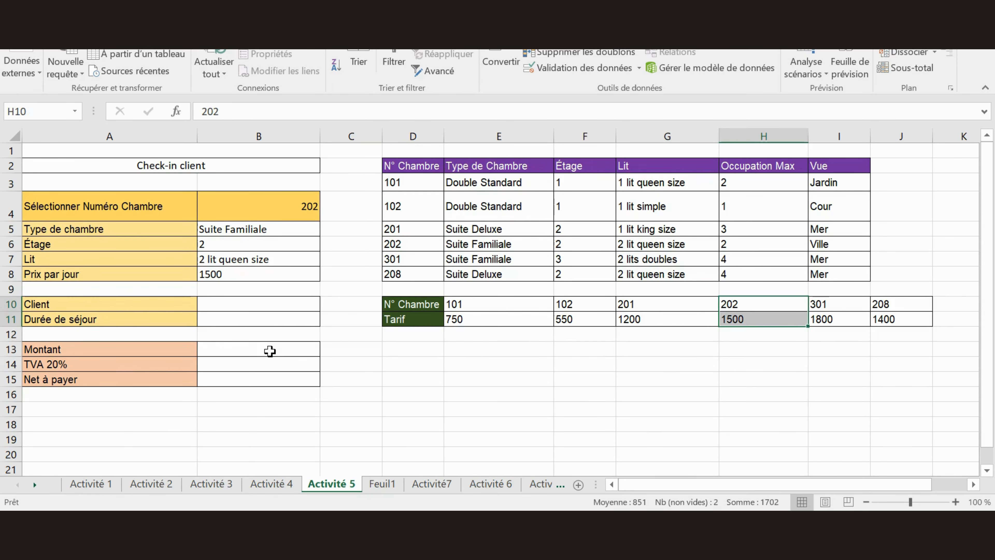
- Calculate the Montant in B13 as daily price times length of stay with =B8*B11
mouse_move(269, 351)
mouse_down()
mouse_move(269, 382)
mouse_move(276, 351)
mouse_up()
text(=)
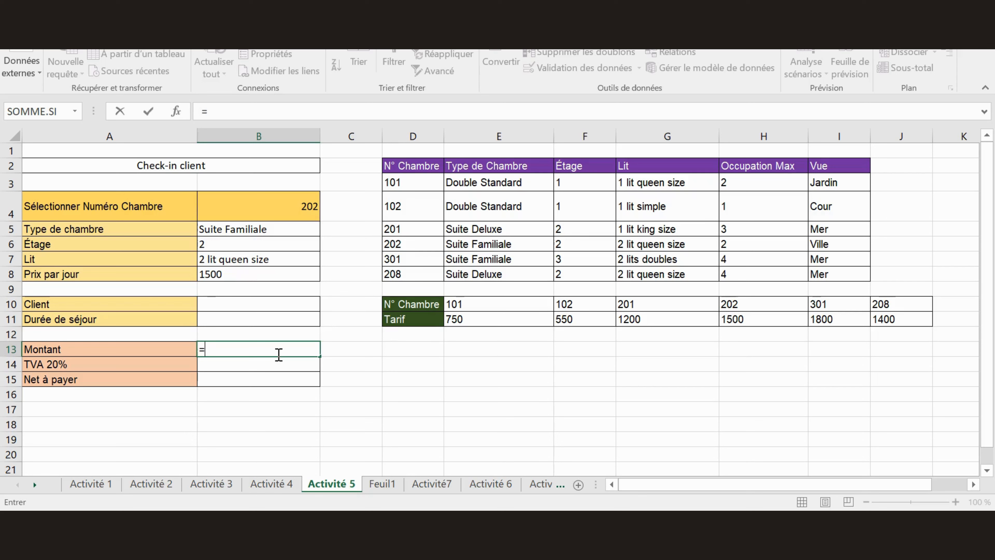
click(251, 276)
text(*)
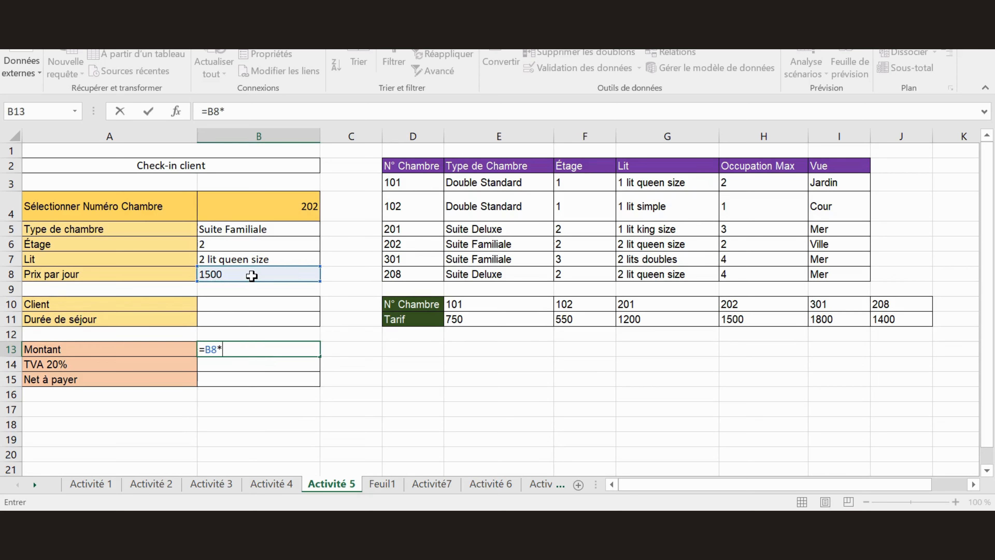
click(228, 317)
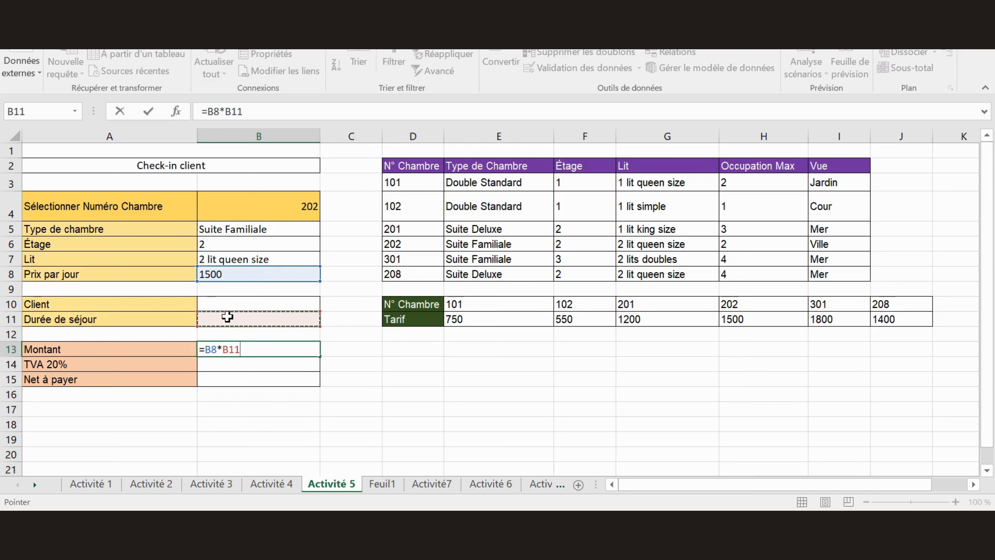
key(Return)
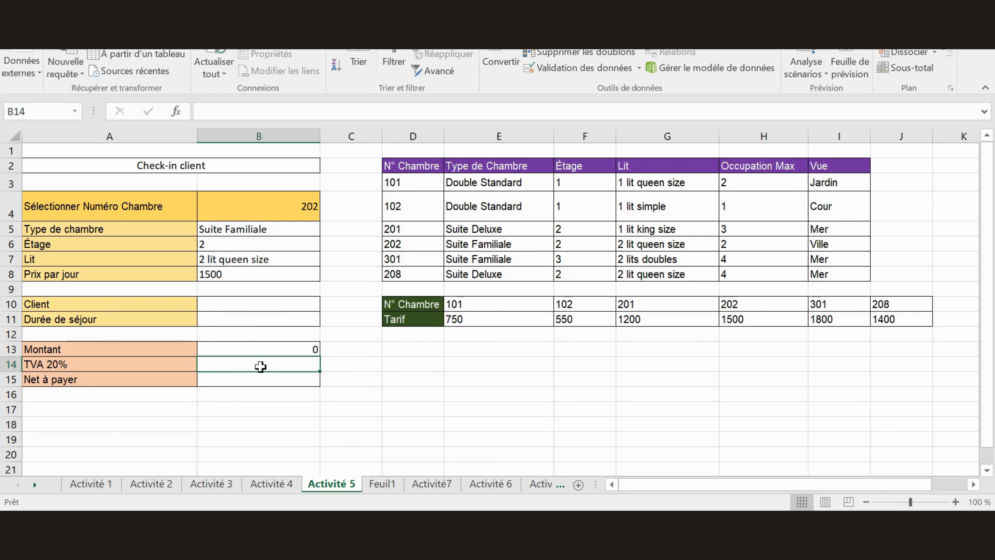
- Calculate the TVA 20% in B14 with the formula =B13*20%
text(=)
click(285, 350)
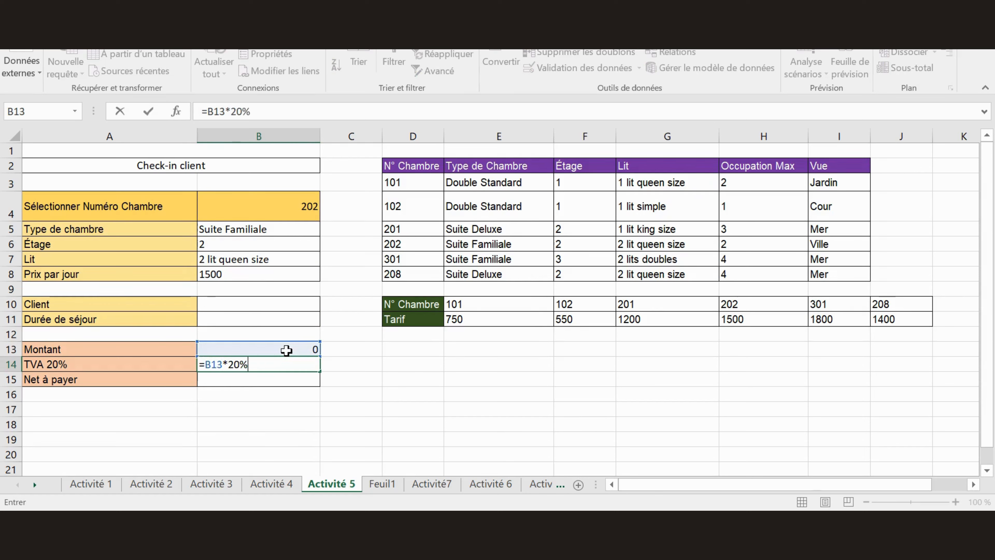
text(*20%)
key(Return)
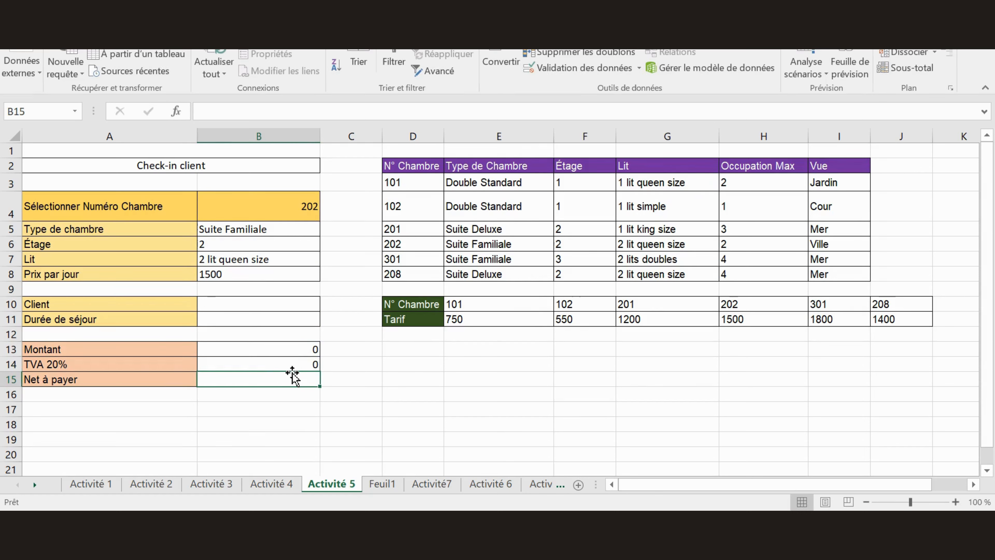
- Calculate the Net à payer in B15 by adding the amount and the tax with =B13+B14
text(=)
click(301, 350)
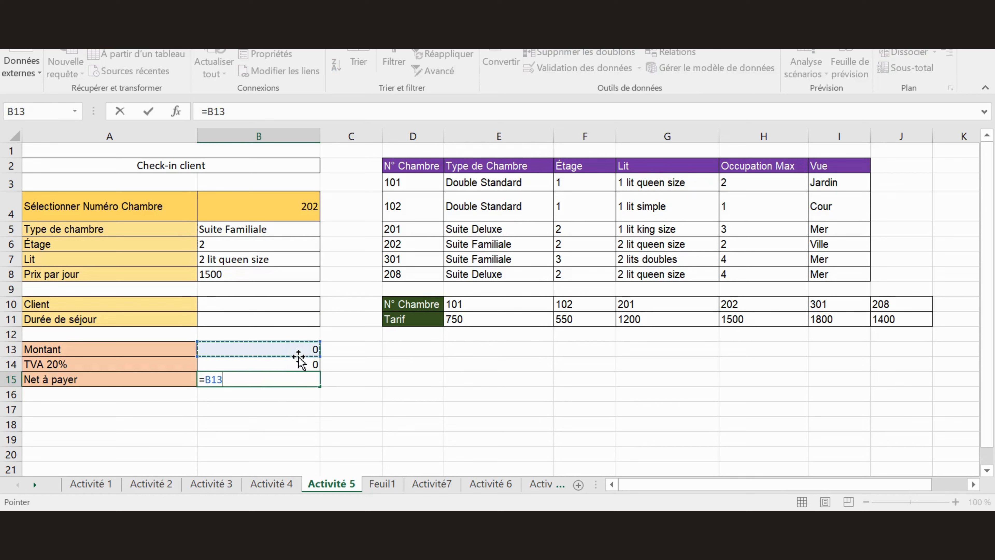
text(+)
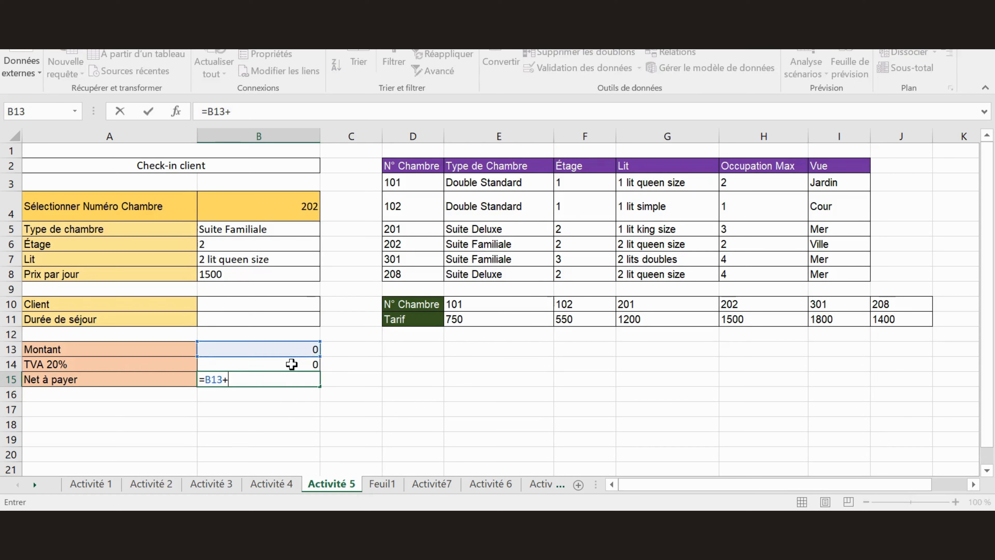
click(292, 365)
key(Return)
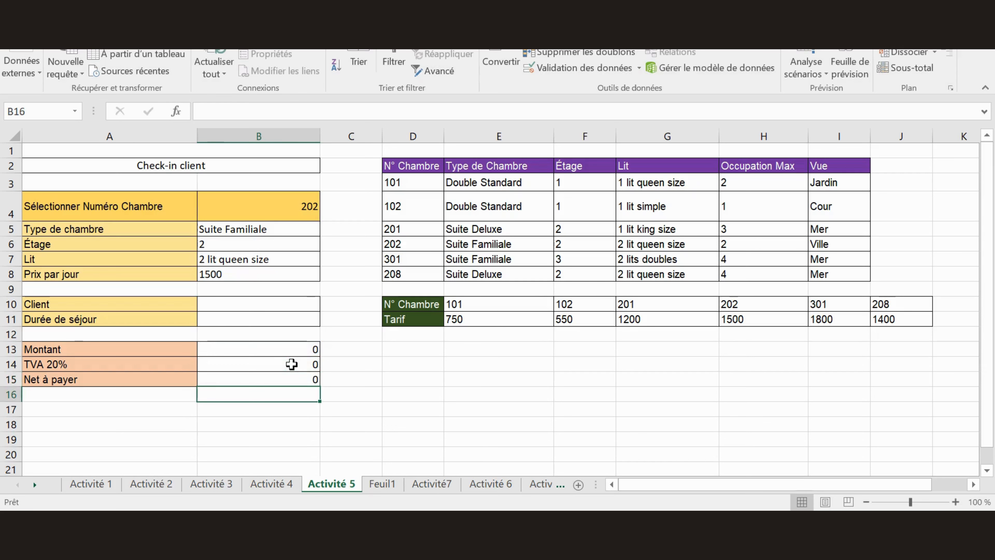
- Enter the client's first name in the Client cell B10 of the check-in form
click(268, 312)
key(Return)
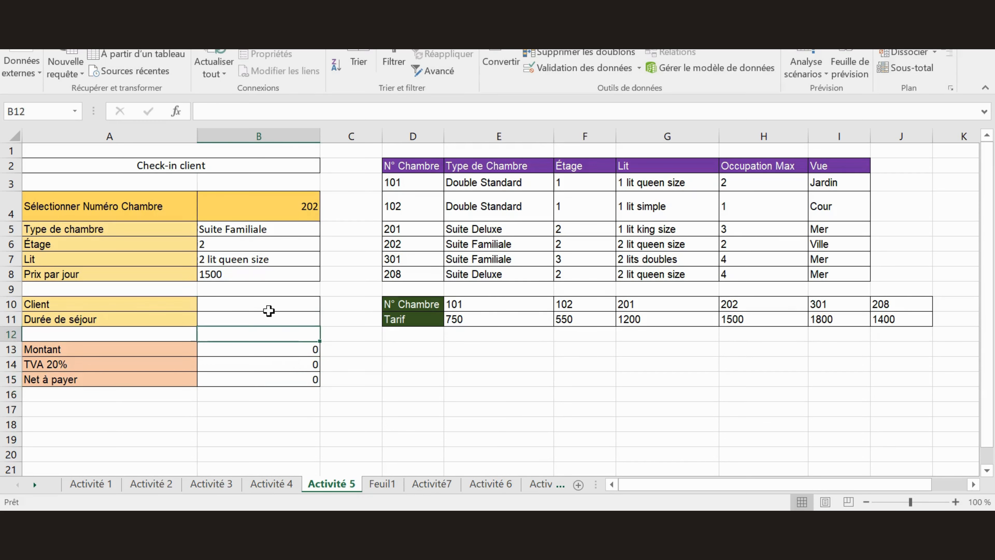
double_click(287, 300)
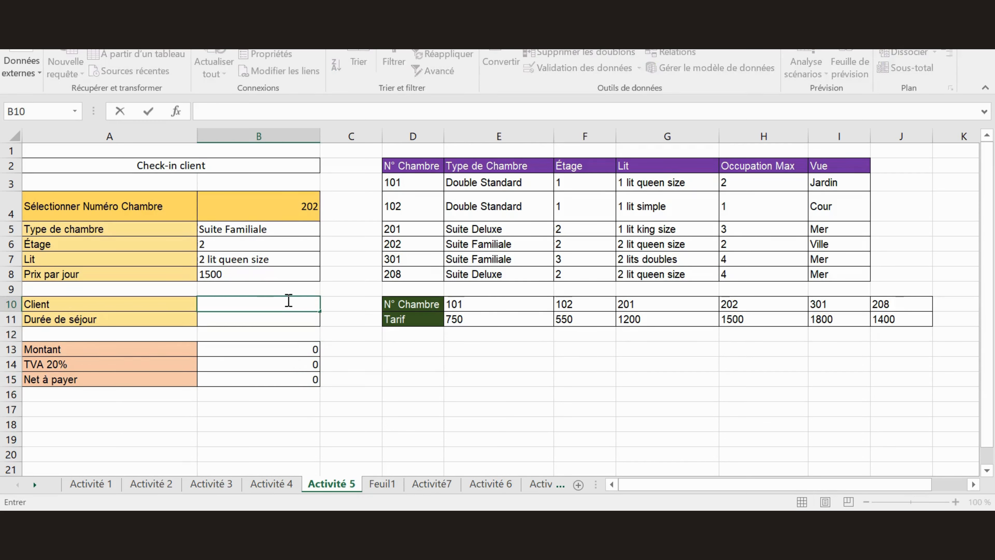
text(Hanza)
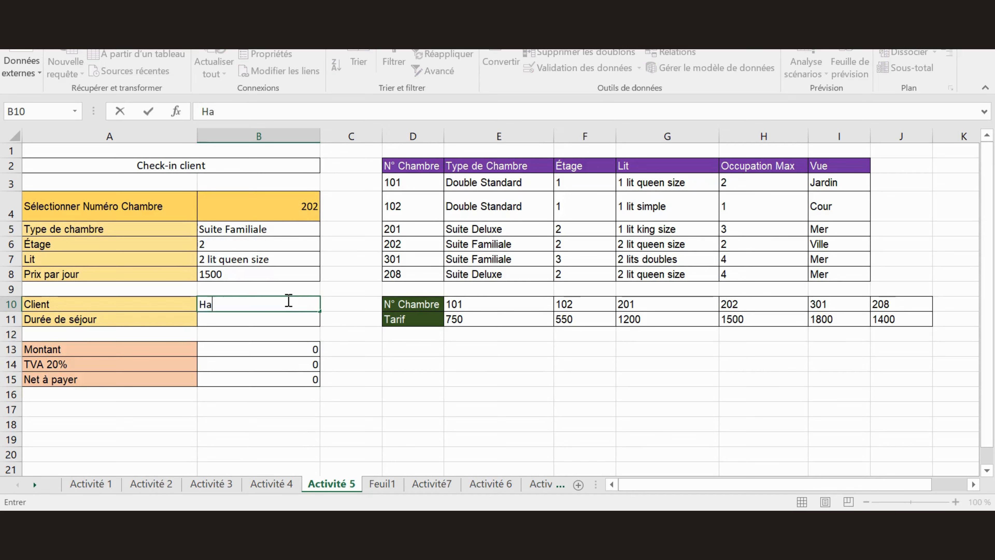
key(BackSpace)
key(BackSpace)
text(mza)
key(Return)
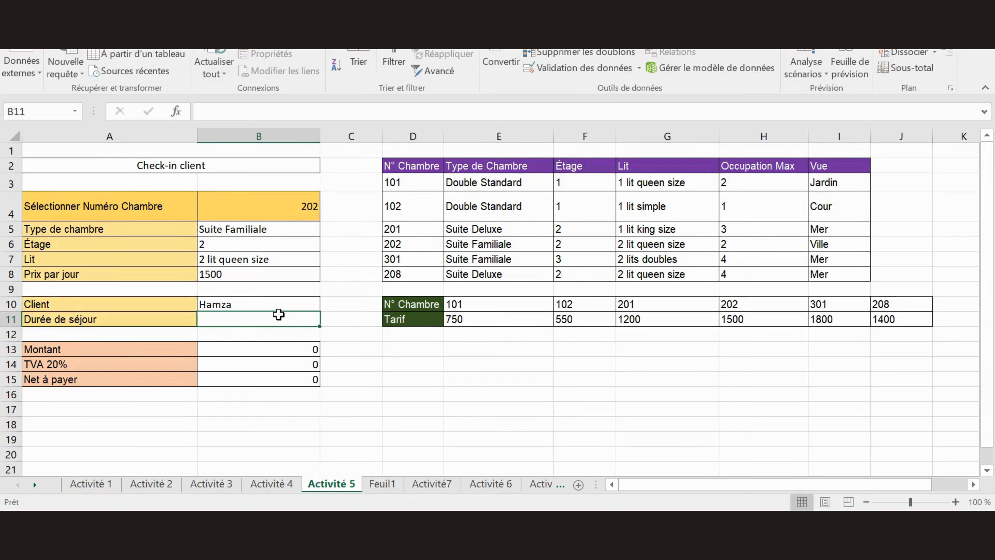
- Enter 3 as the Durée de séjour in B11 and check the amounts calculated in B13:B15
double_click(281, 316)
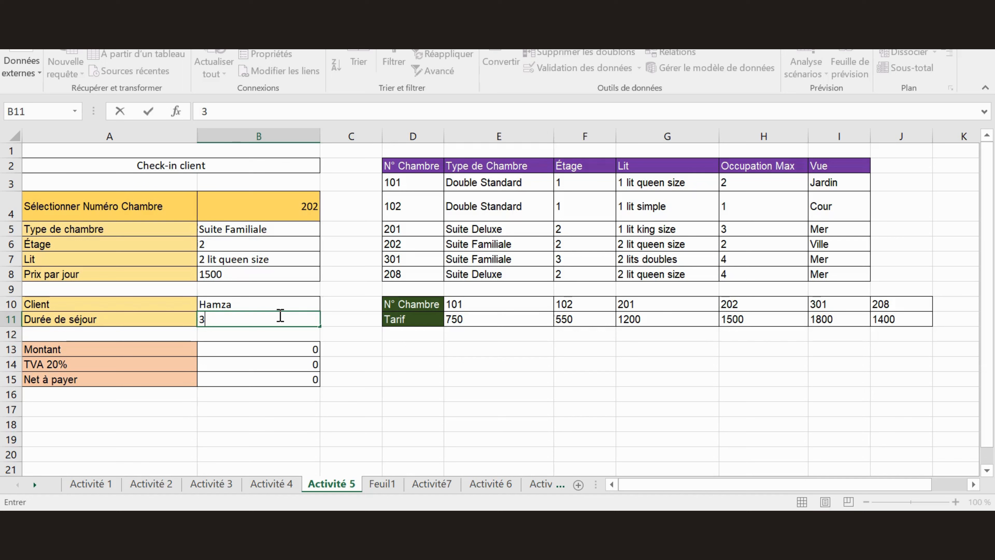
key(Return)
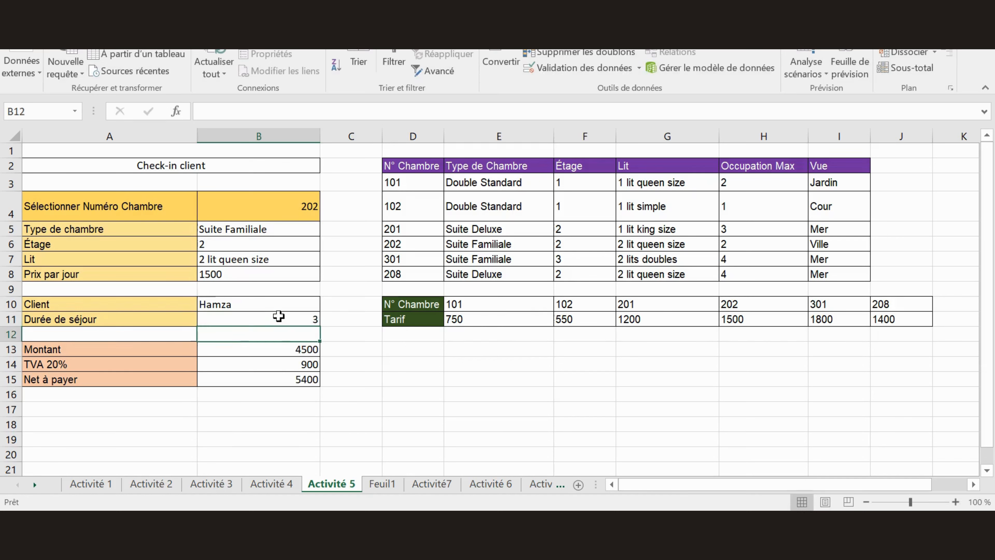
drag(278, 349, 273, 378)
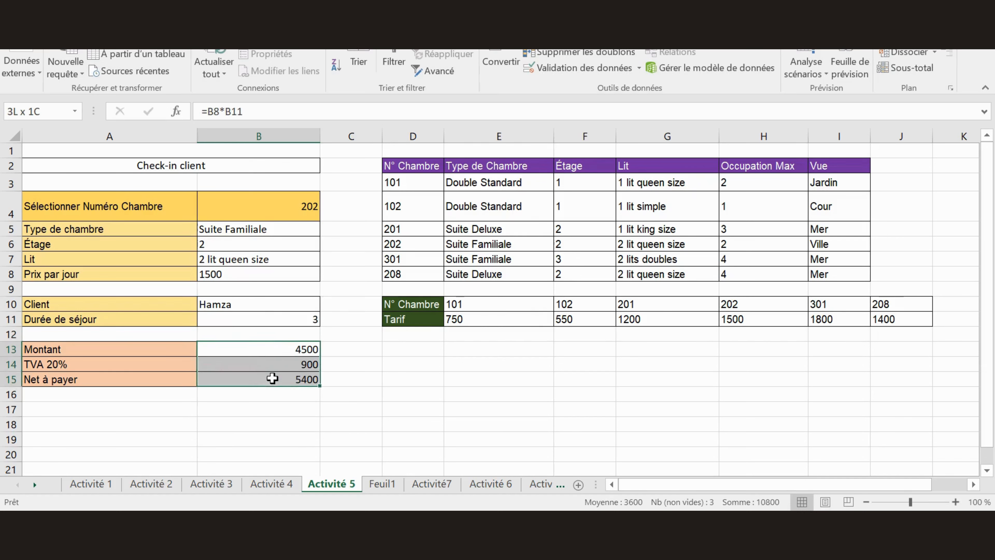
click(273, 379)
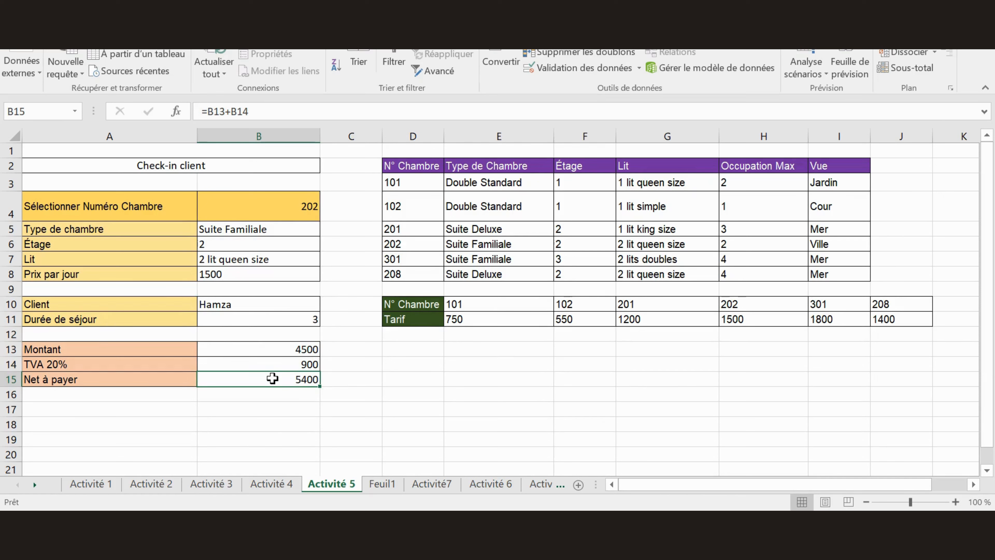
- Change the selected room number in B4 of the check-in form to 301
double_click(292, 203)
drag(292, 202, 333, 201)
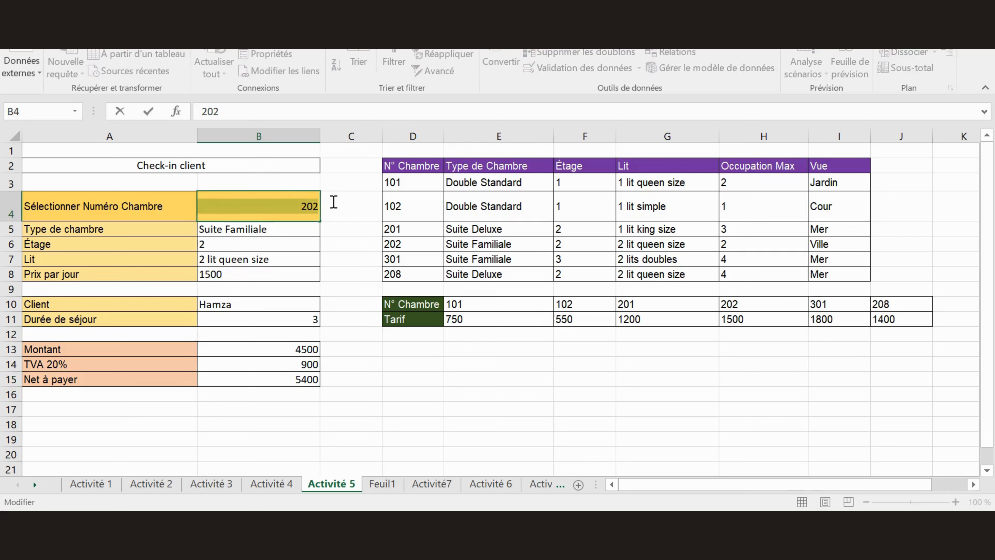
text(30)
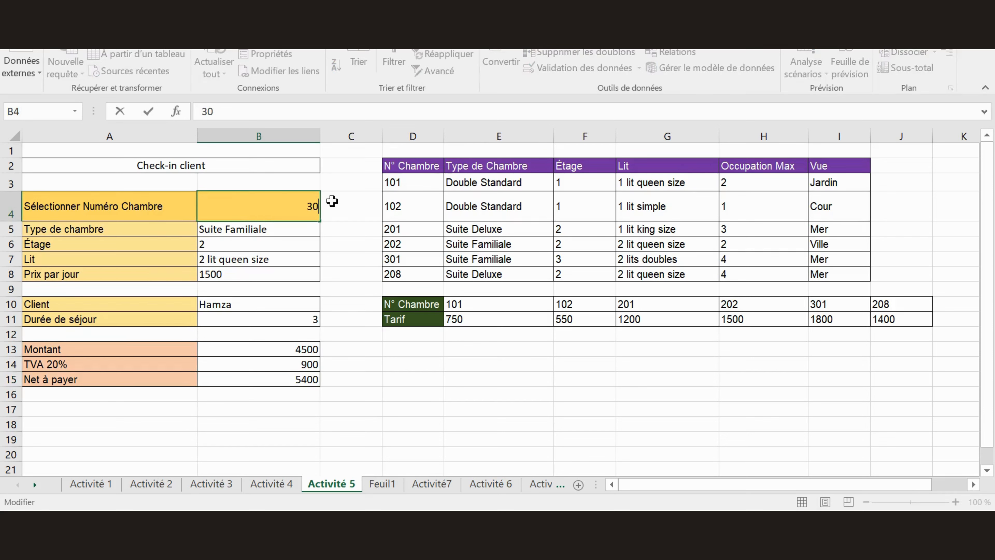
text(1)
key(Return)
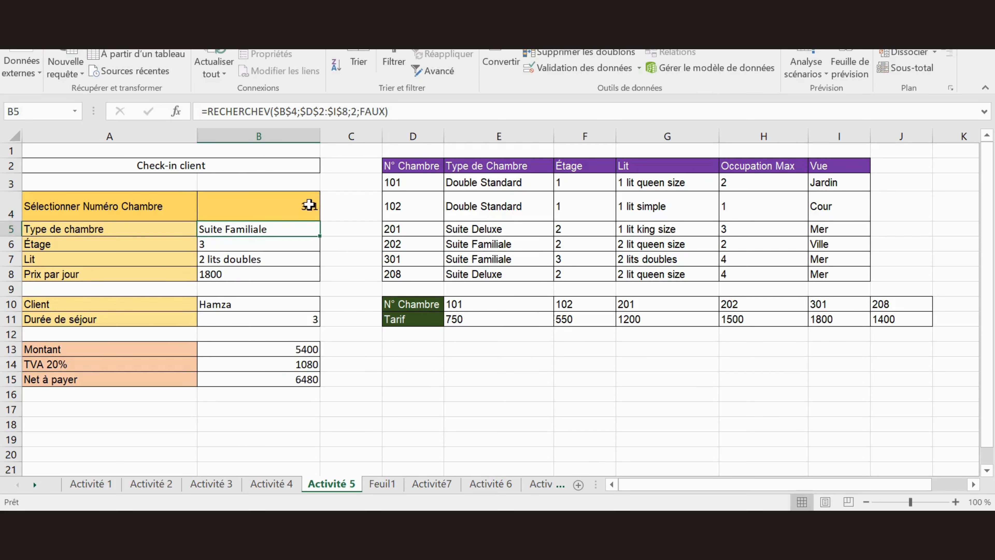
- Try the room number 302, which is missing from the room table, in cell B4
click(310, 204)
double_click(310, 204)
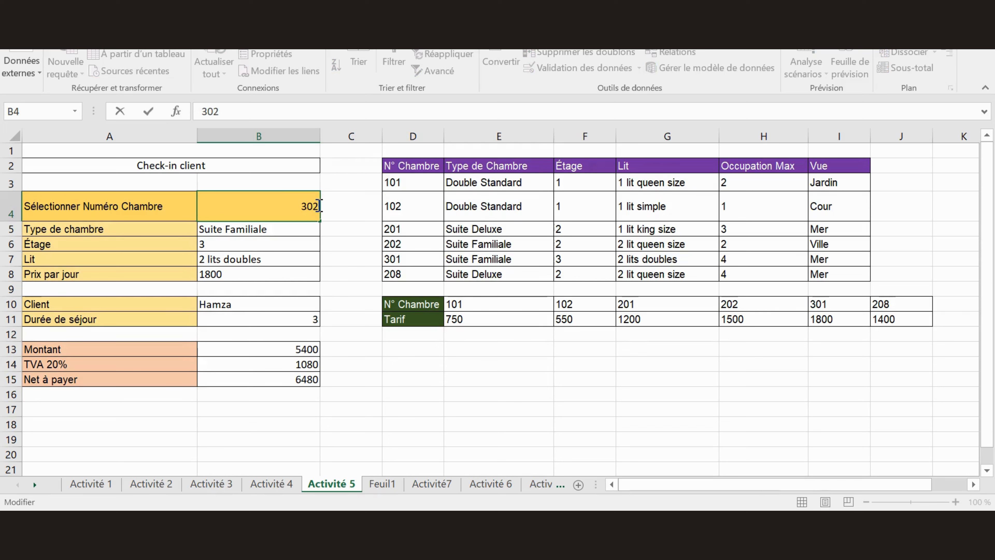
key(Return)
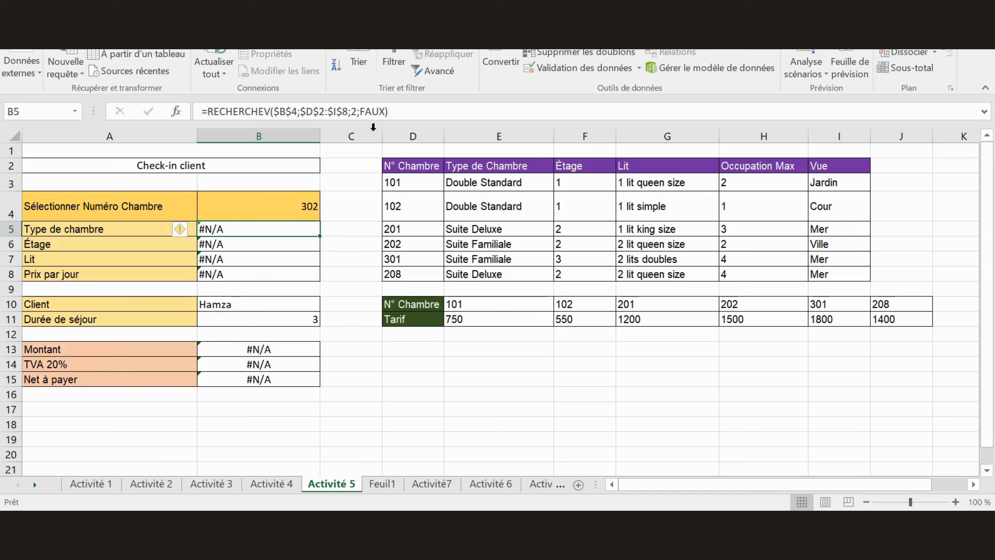
- Replace the invalid room number in B4 with 301
click(301, 199)
double_click(302, 199)
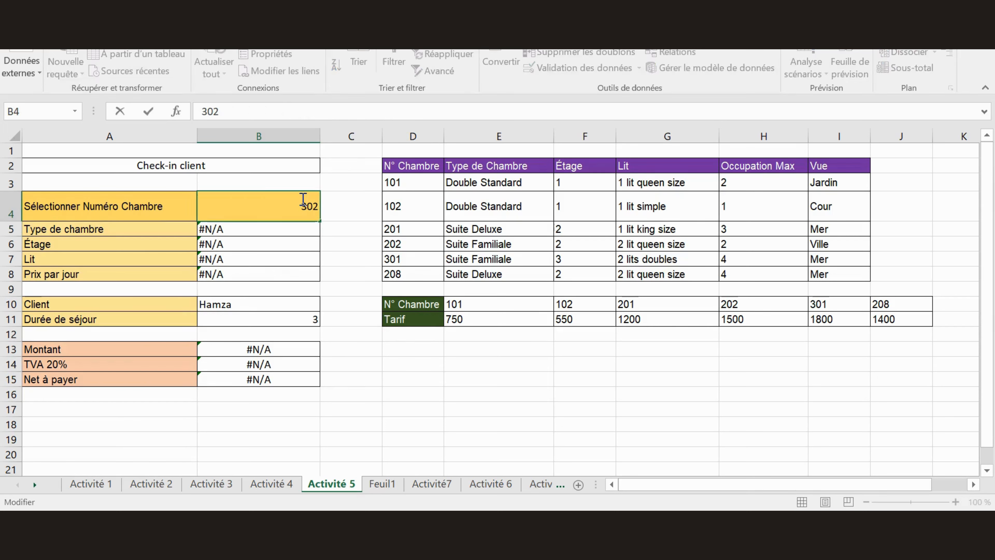
drag(303, 199, 322, 198)
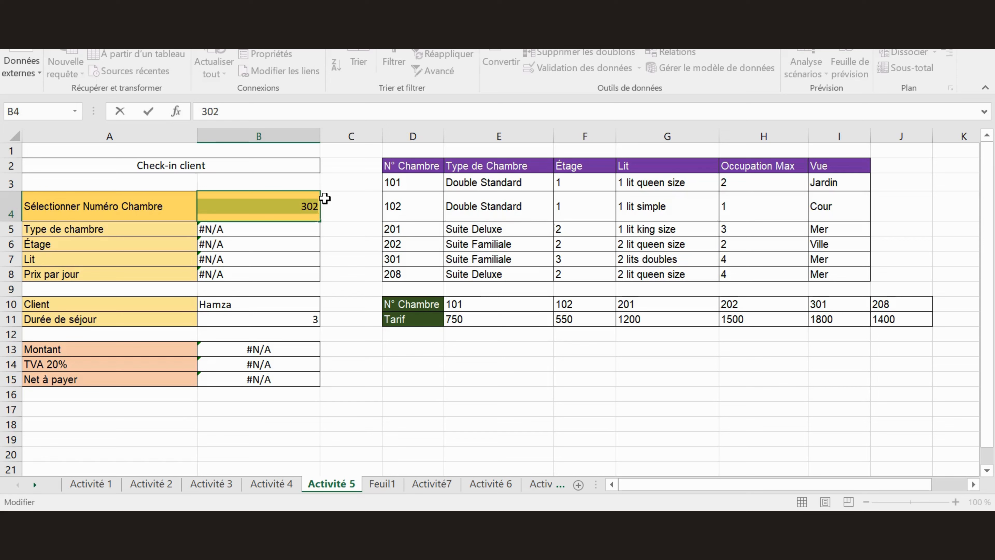
text(3)
text(1)
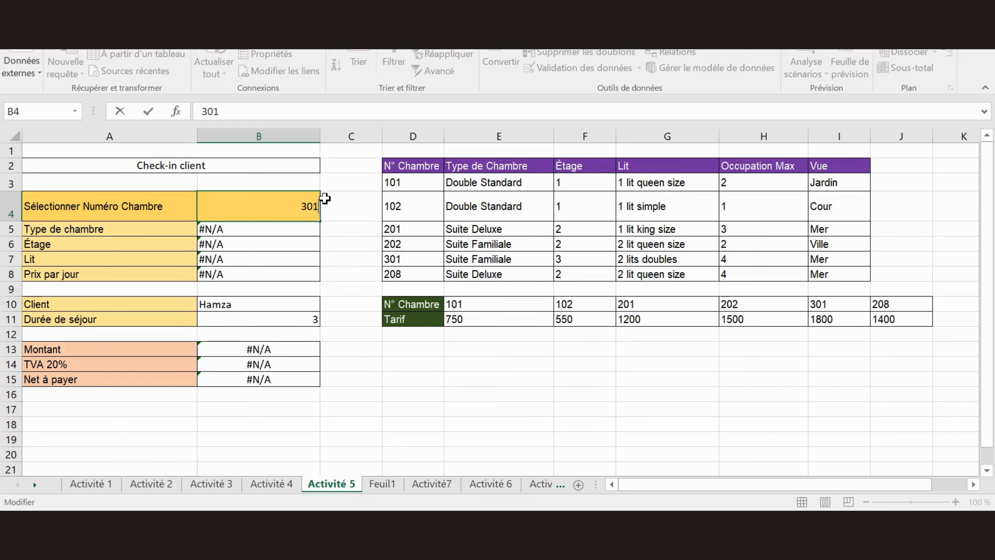
key(Return)
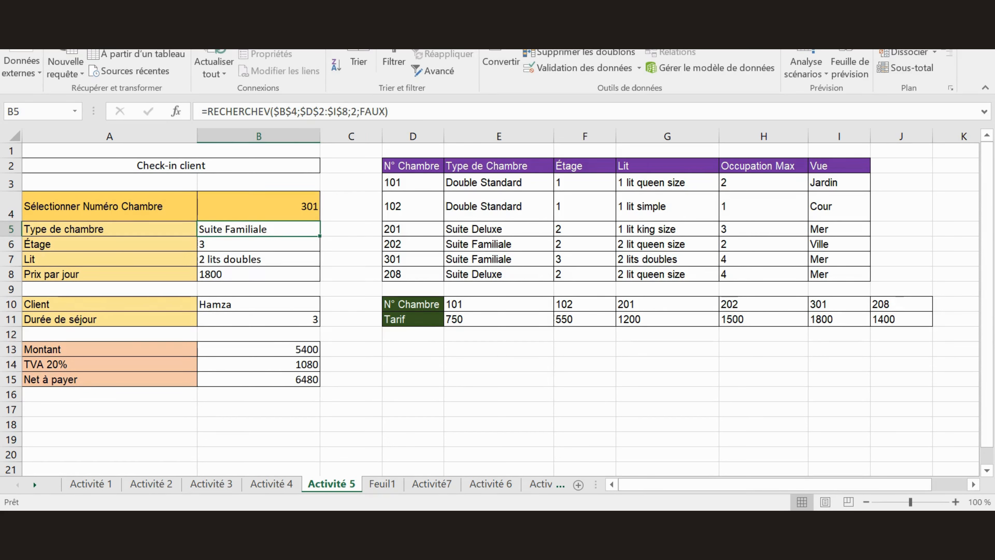
- Add a Liste data validation to the room number cell B4 with the source =$D$3:$D$8
click(273, 198)
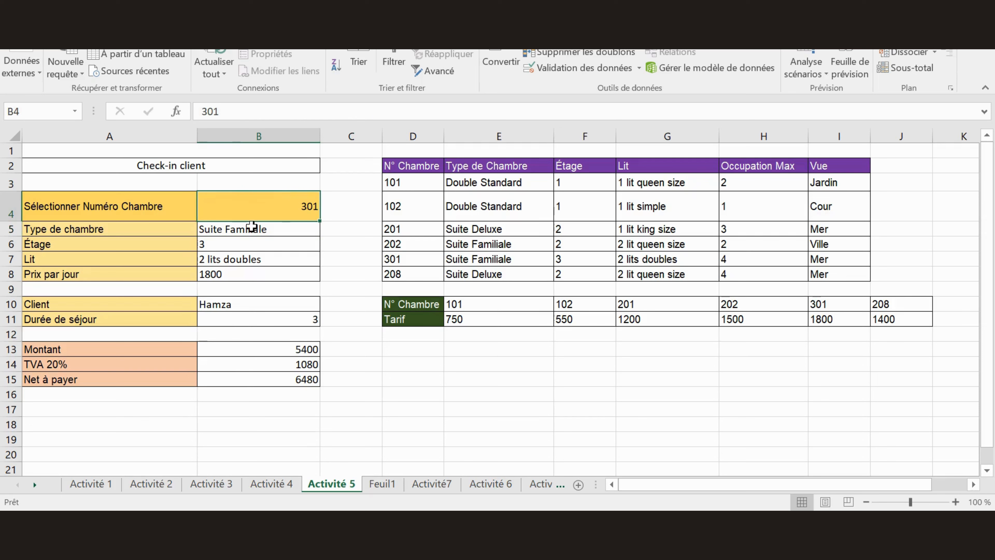
click(579, 70)
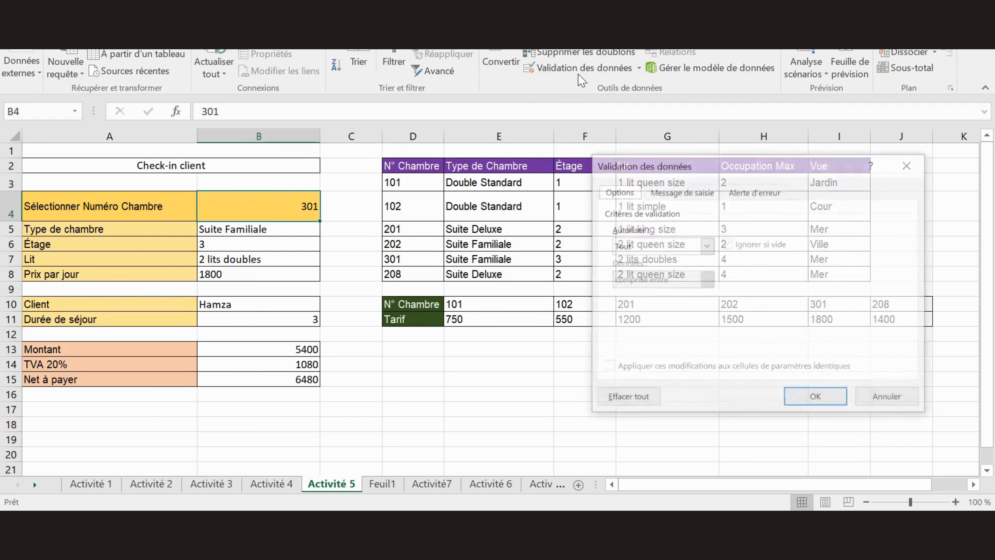
click(706, 246)
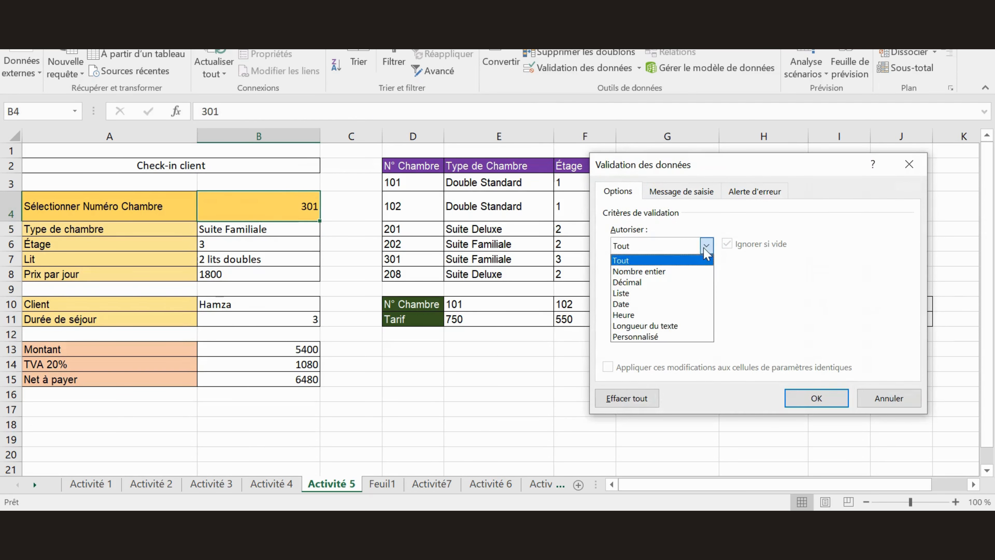
click(640, 293)
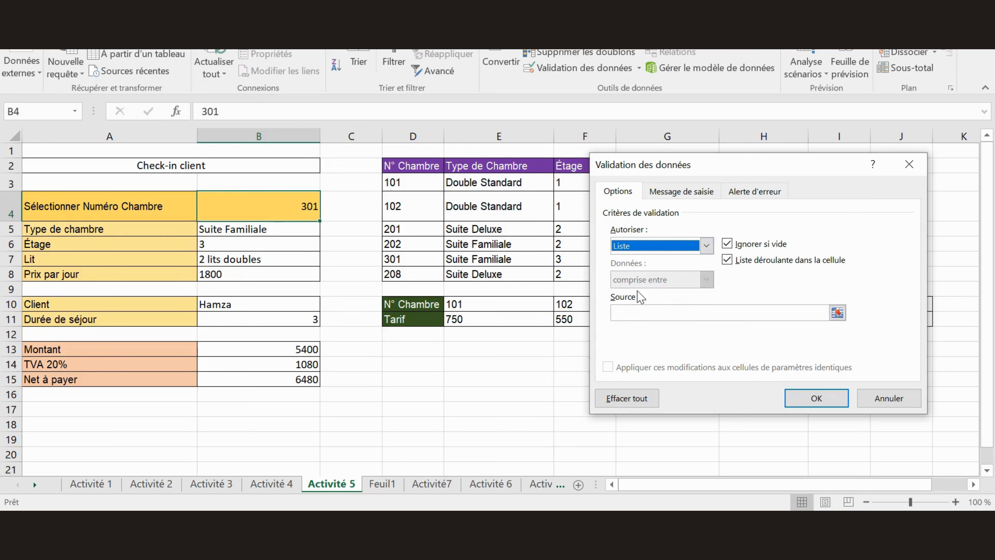
click(837, 313)
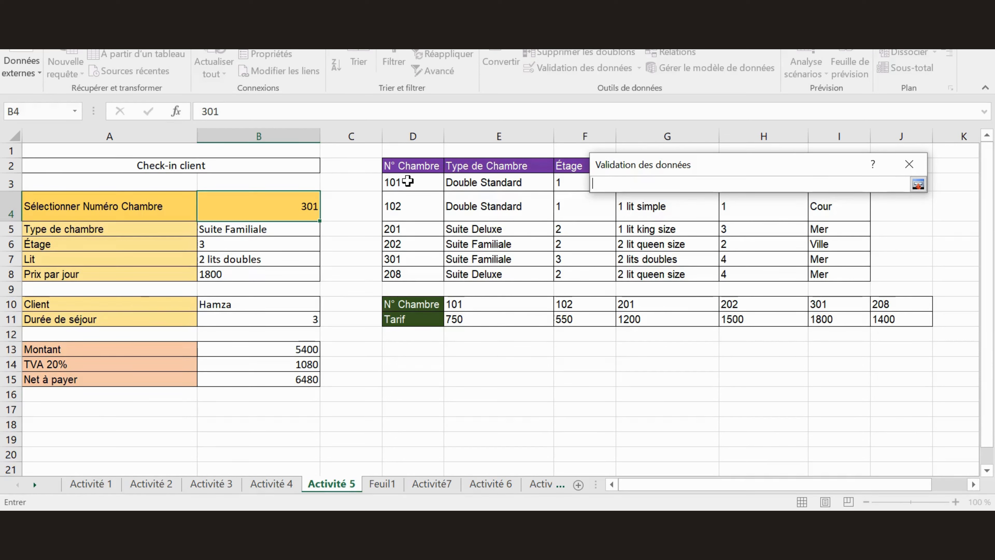
drag(408, 180, 404, 271)
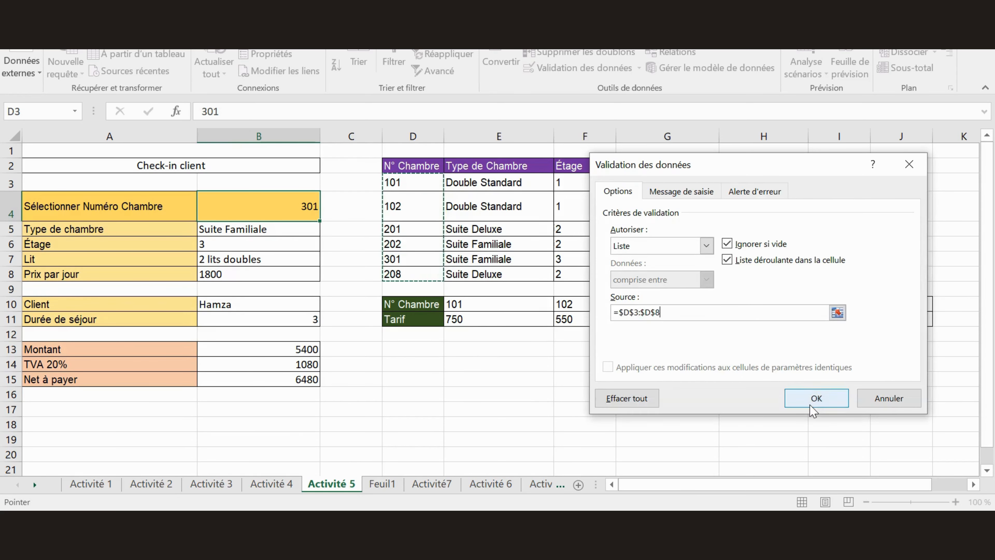
click(815, 398)
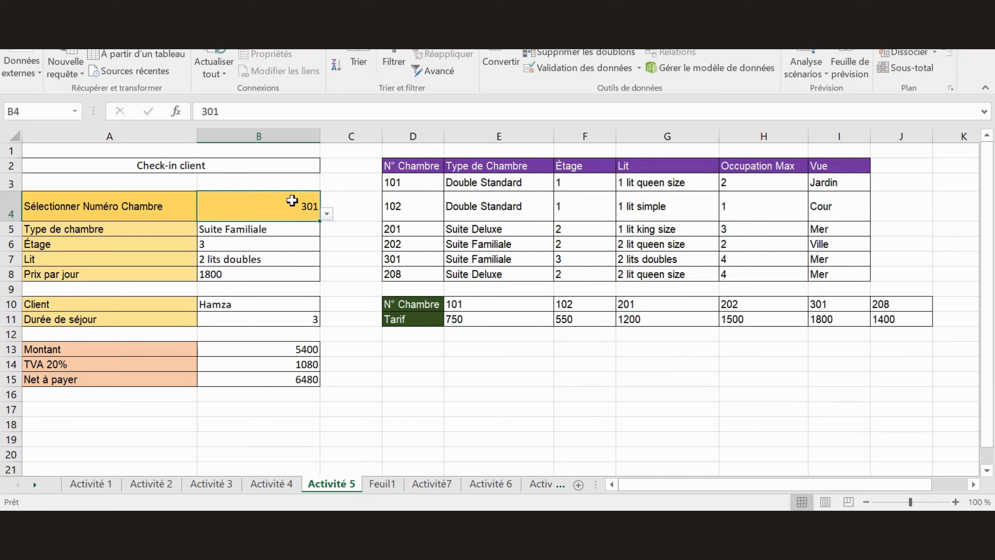
- Test the room number list in B4 by choosing room 208 and then room 201
click(328, 215)
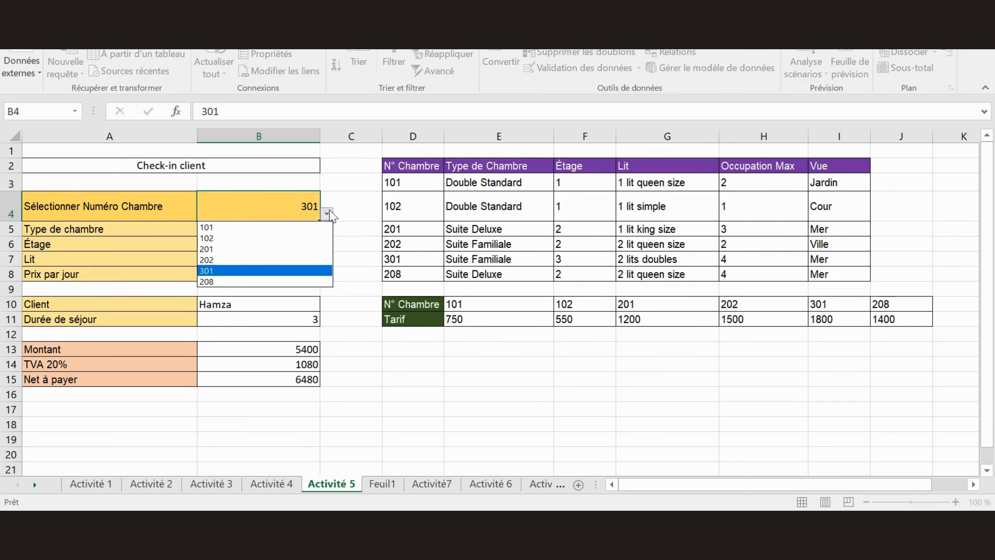
click(218, 282)
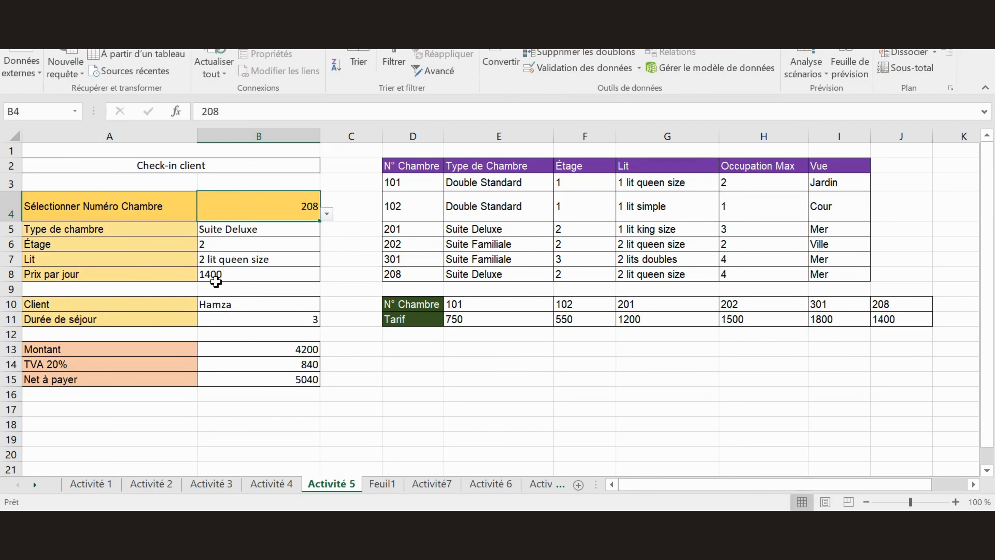
click(328, 214)
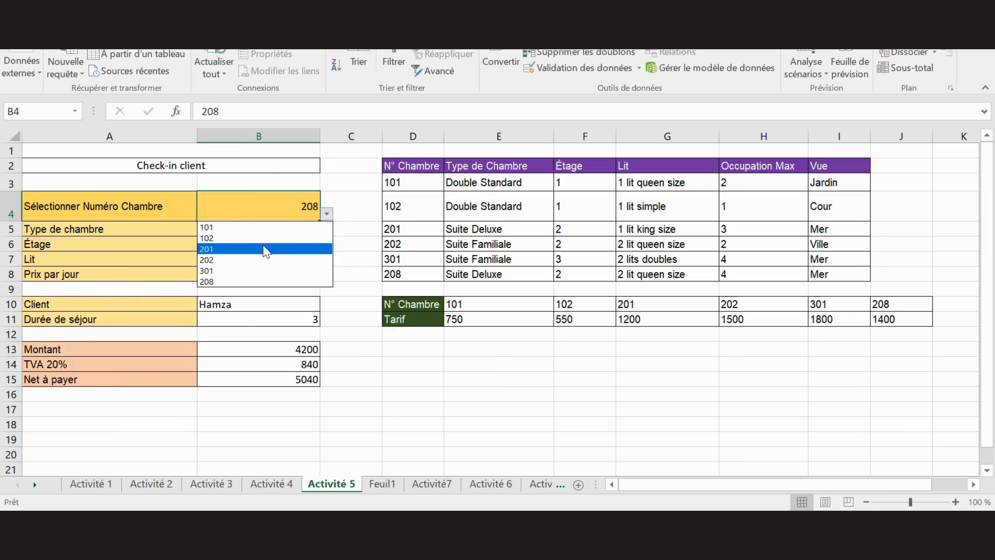
click(266, 250)
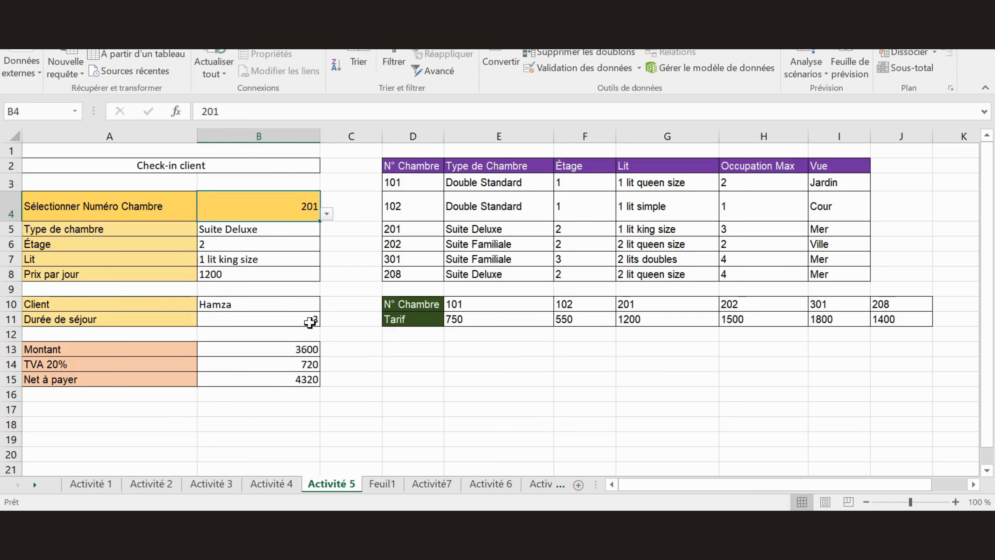
- Set the Durée de séjour in cell B11 of the check-in form to 2
double_click(309, 322)
double_click(319, 320)
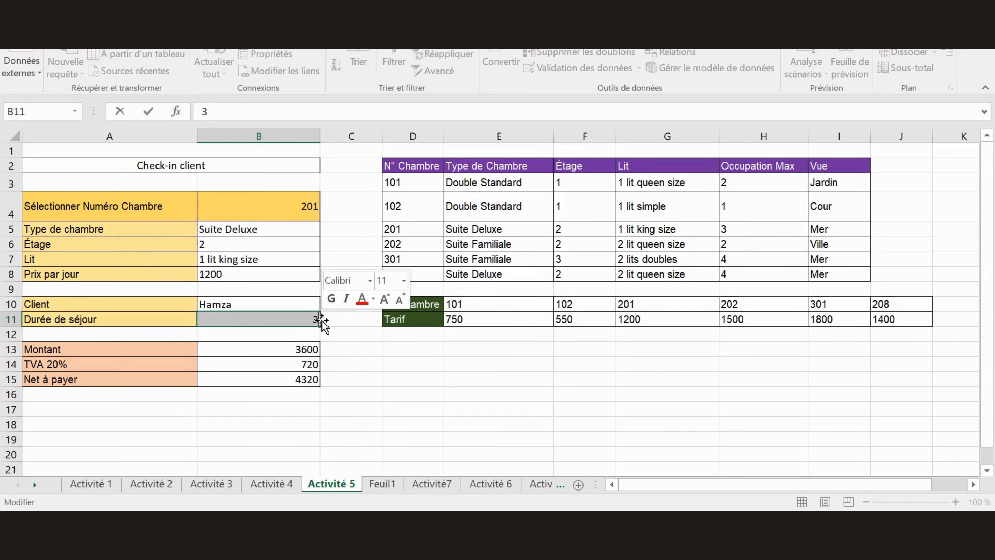
text(2)
key(Return)
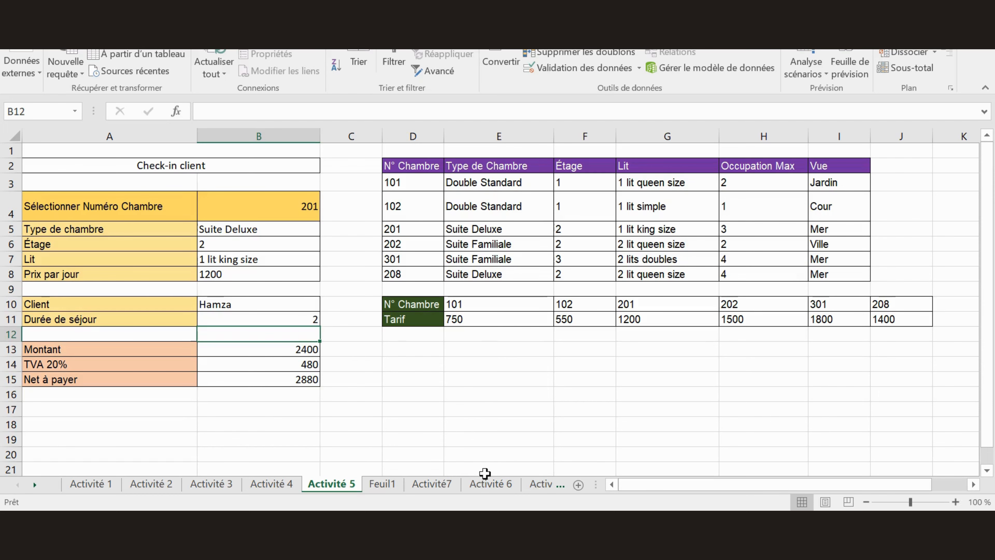
- Switch to the Excalidraw whiteboard in Chrome, underline the RECHERCHEV and RECHERCHEH headings with the laser pointer, and review the room and rate tables
mouse_move(474, 528)
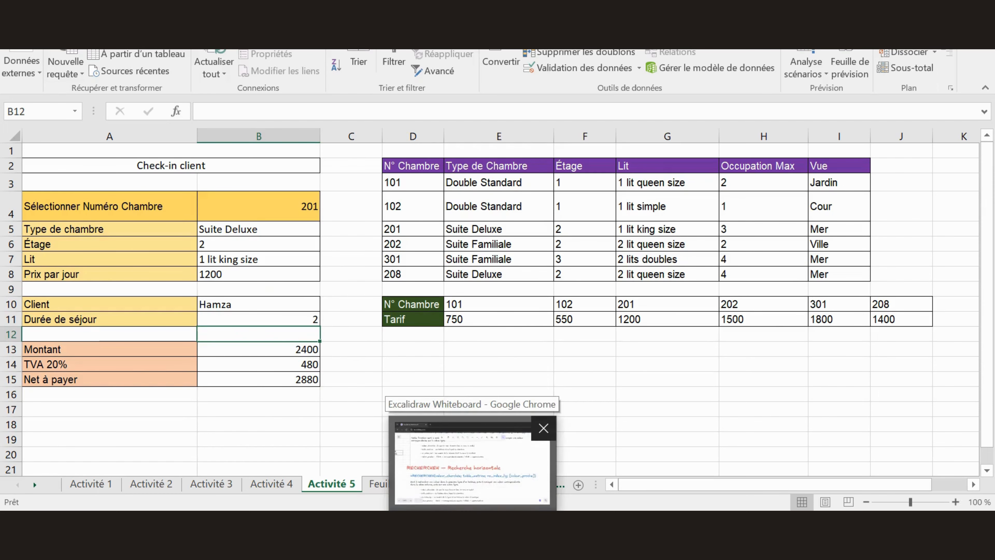
click(473, 472)
scroll(509, 332, up, 3)
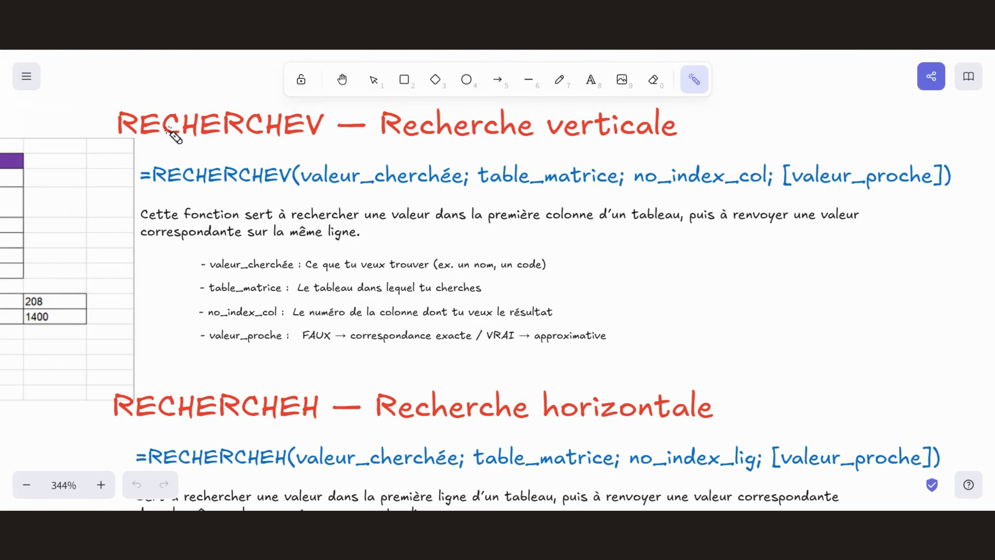
drag(119, 148, 324, 152)
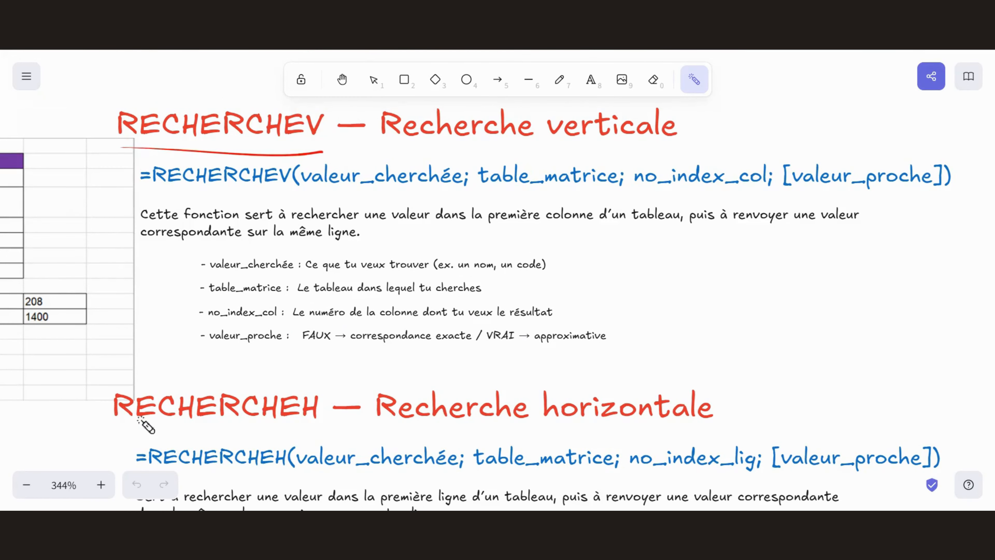
drag(117, 426, 295, 441)
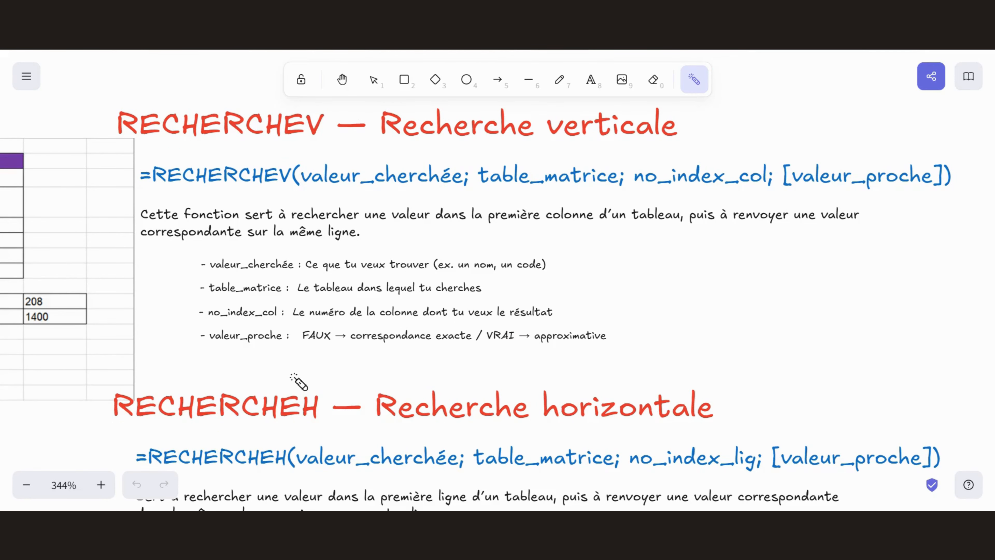
scroll(298, 383, left, 10)
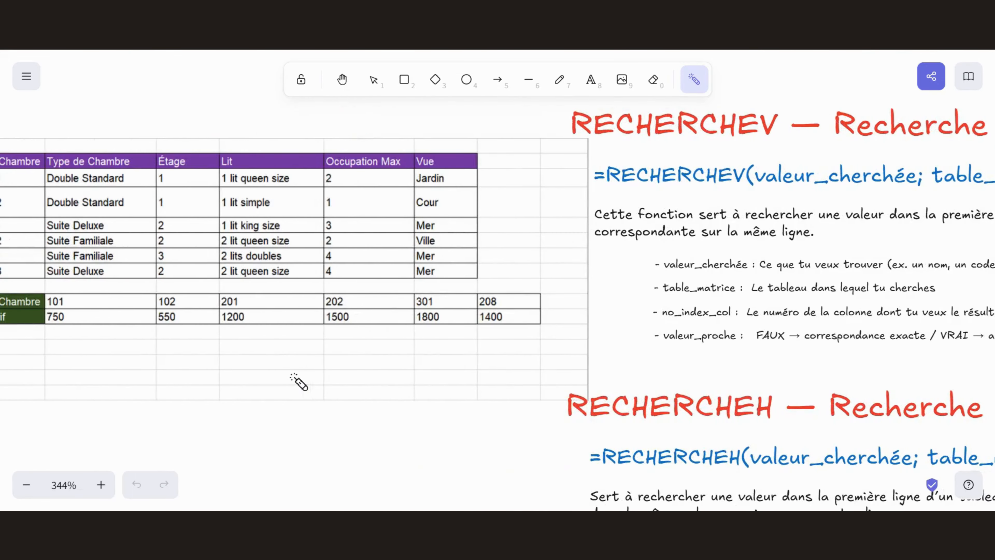
scroll(298, 382, left, 5)
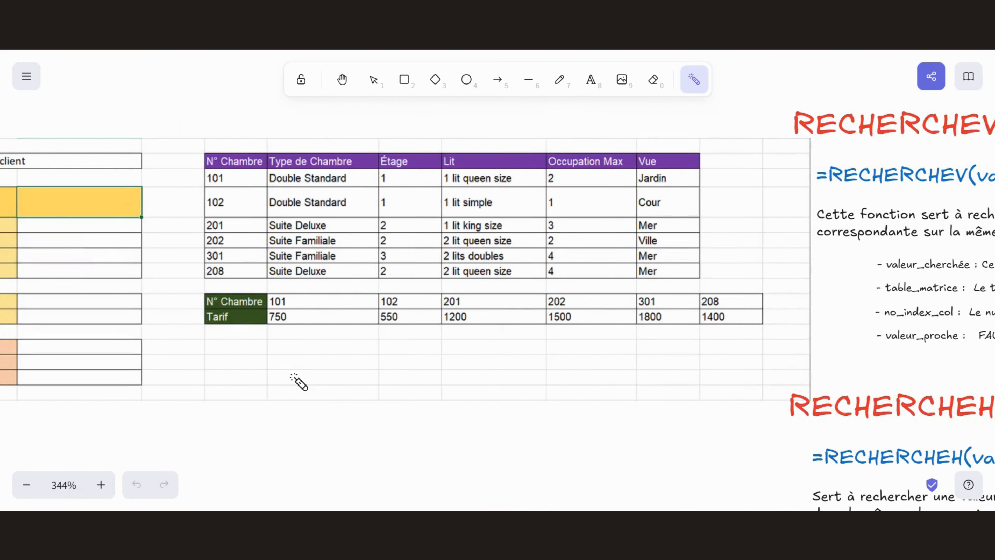